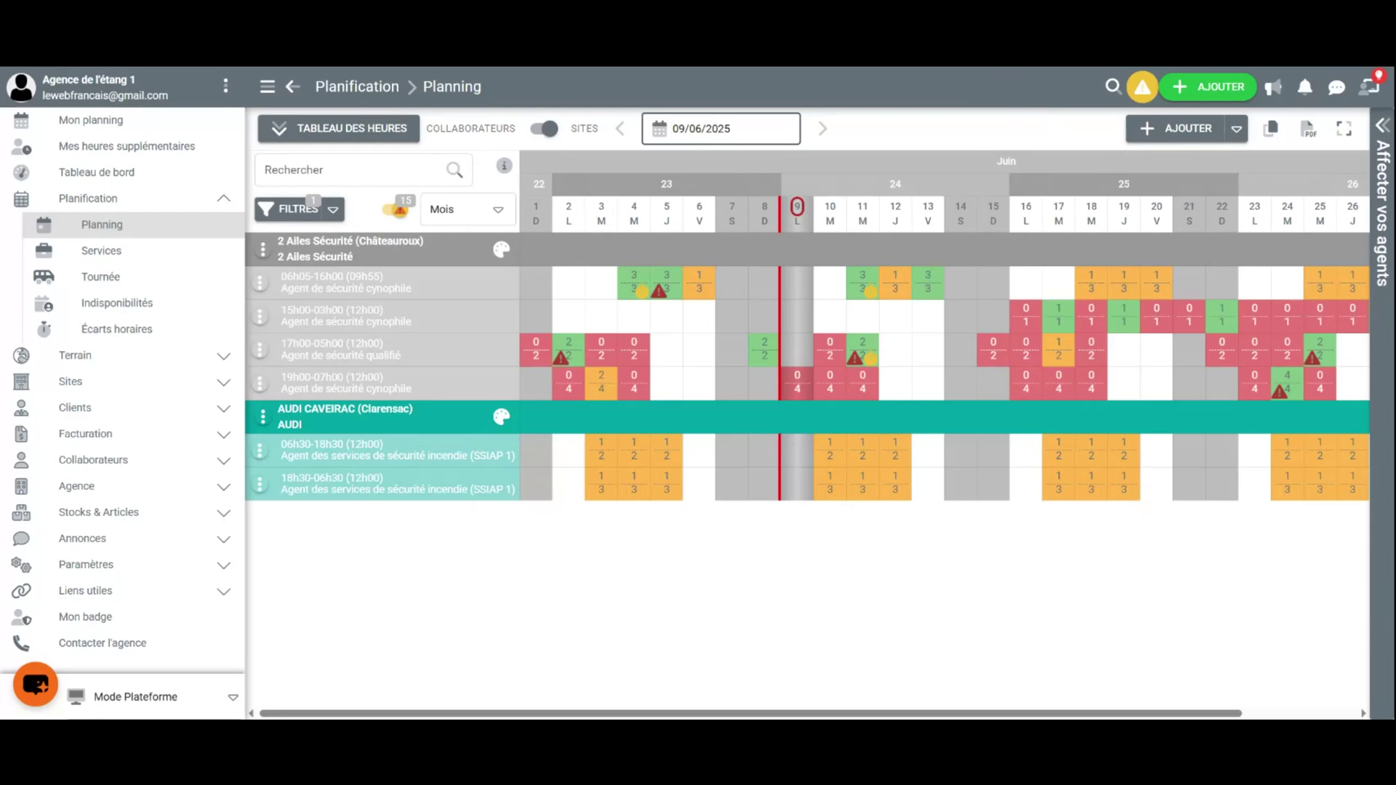
- Start adding a new planning service
click(1003, 87)
click(1225, 95)
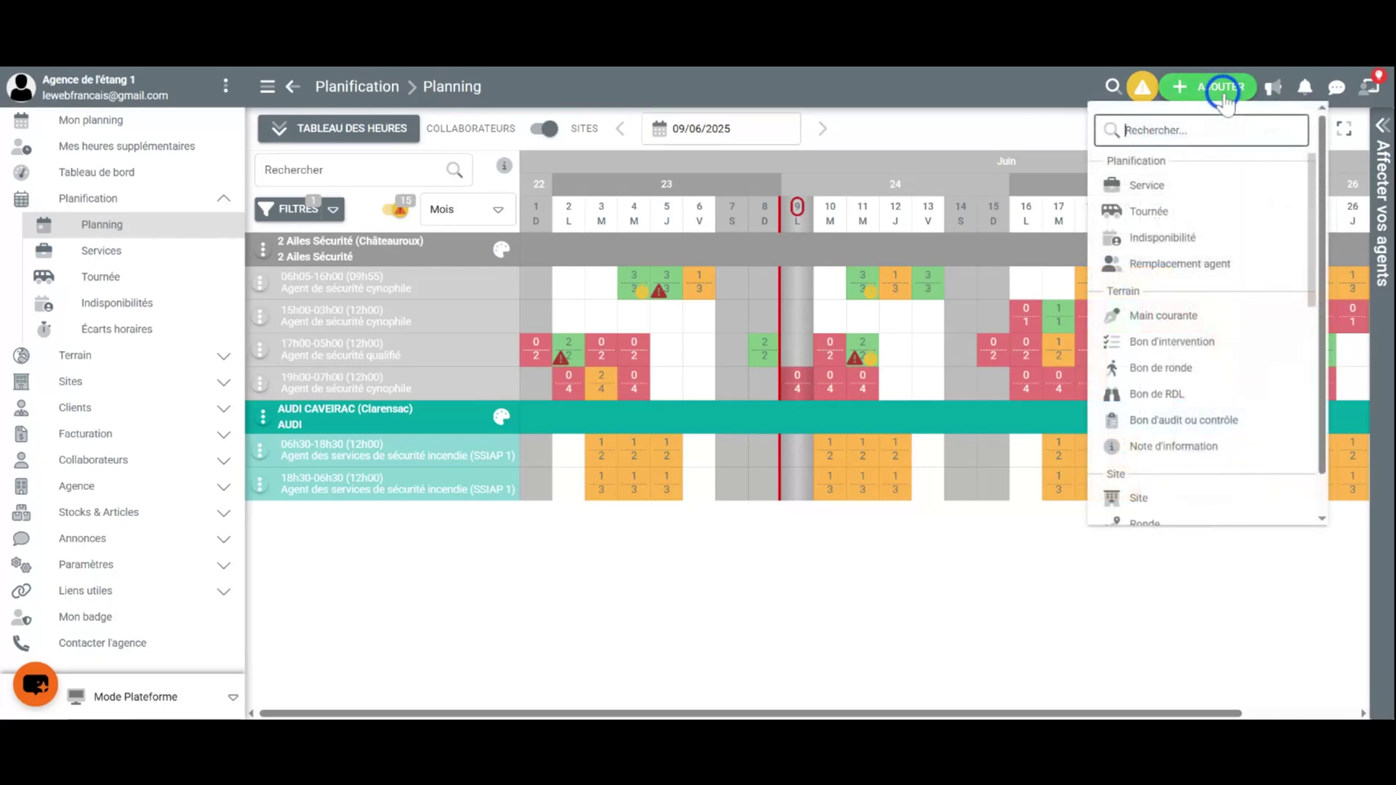
click(1153, 187)
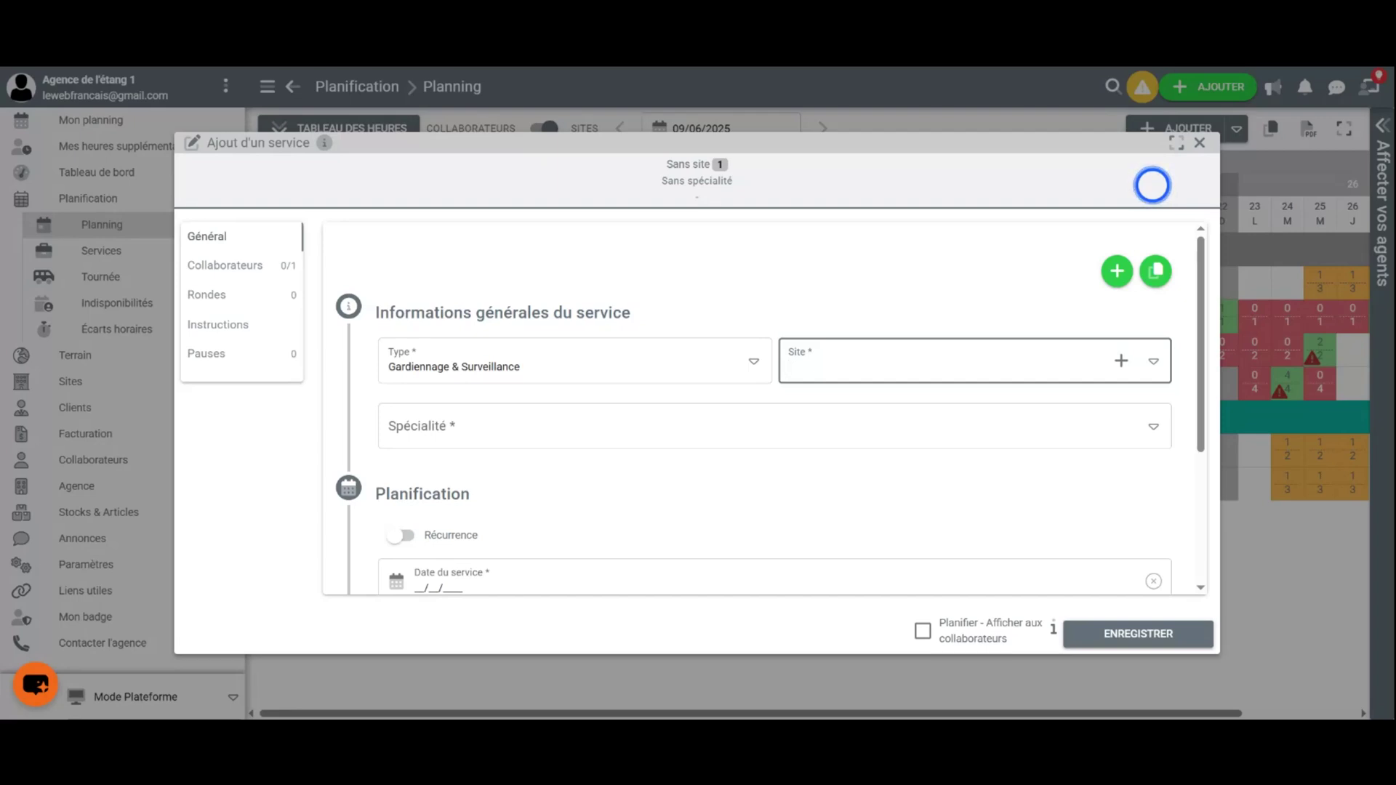
scroll(790, 256, down, 1)
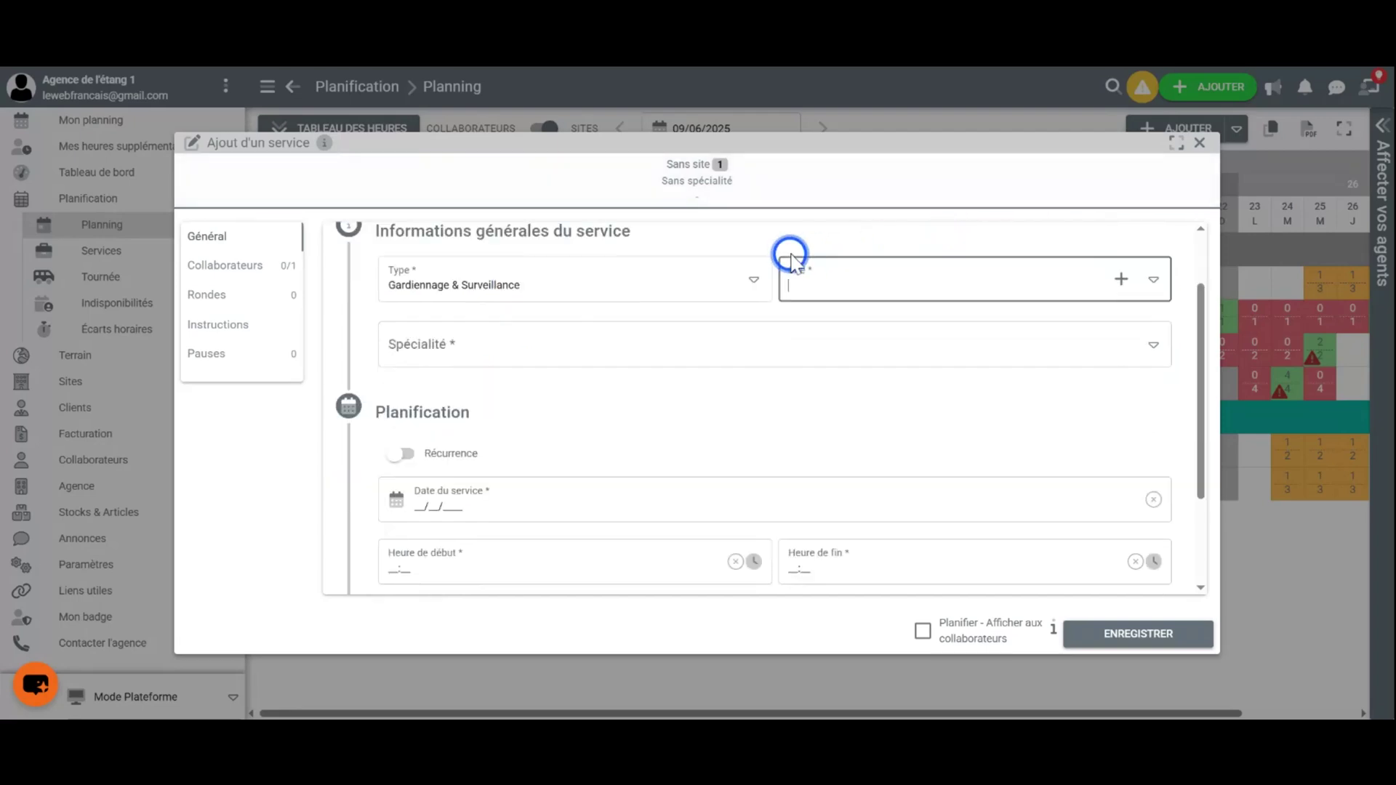
scroll(790, 256, up, 1)
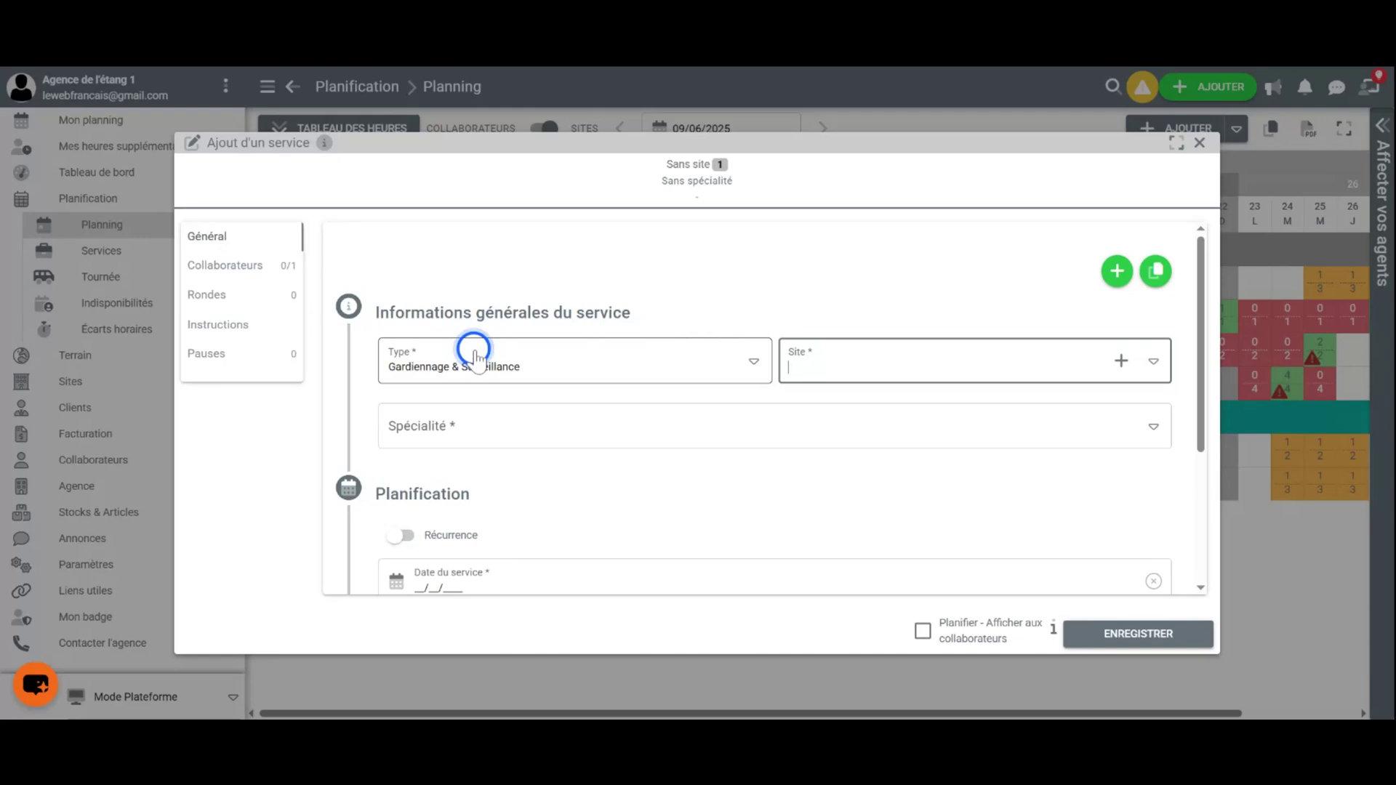
- Set the service type to Gardiennage & Surveillance and the site to AUDI NIMES
click(754, 362)
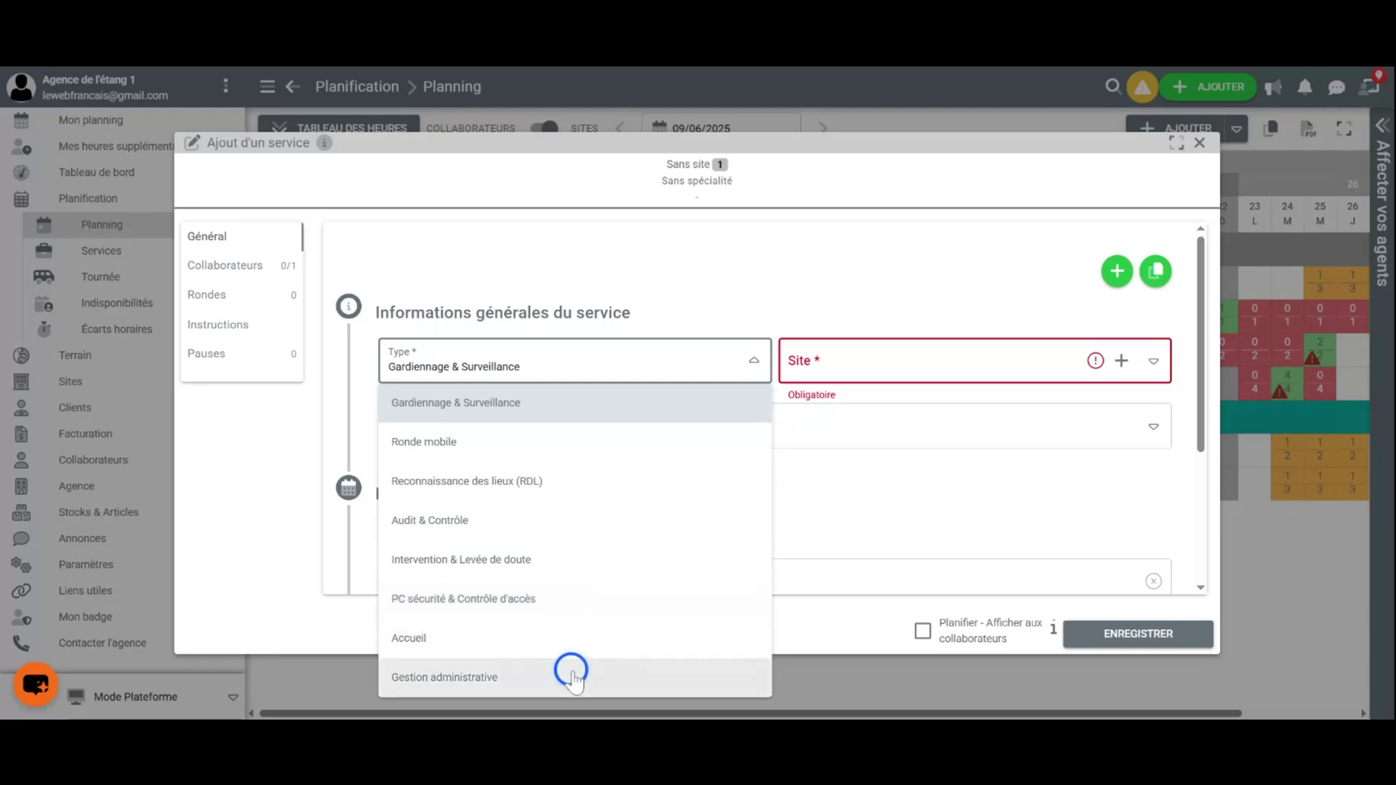
click(571, 405)
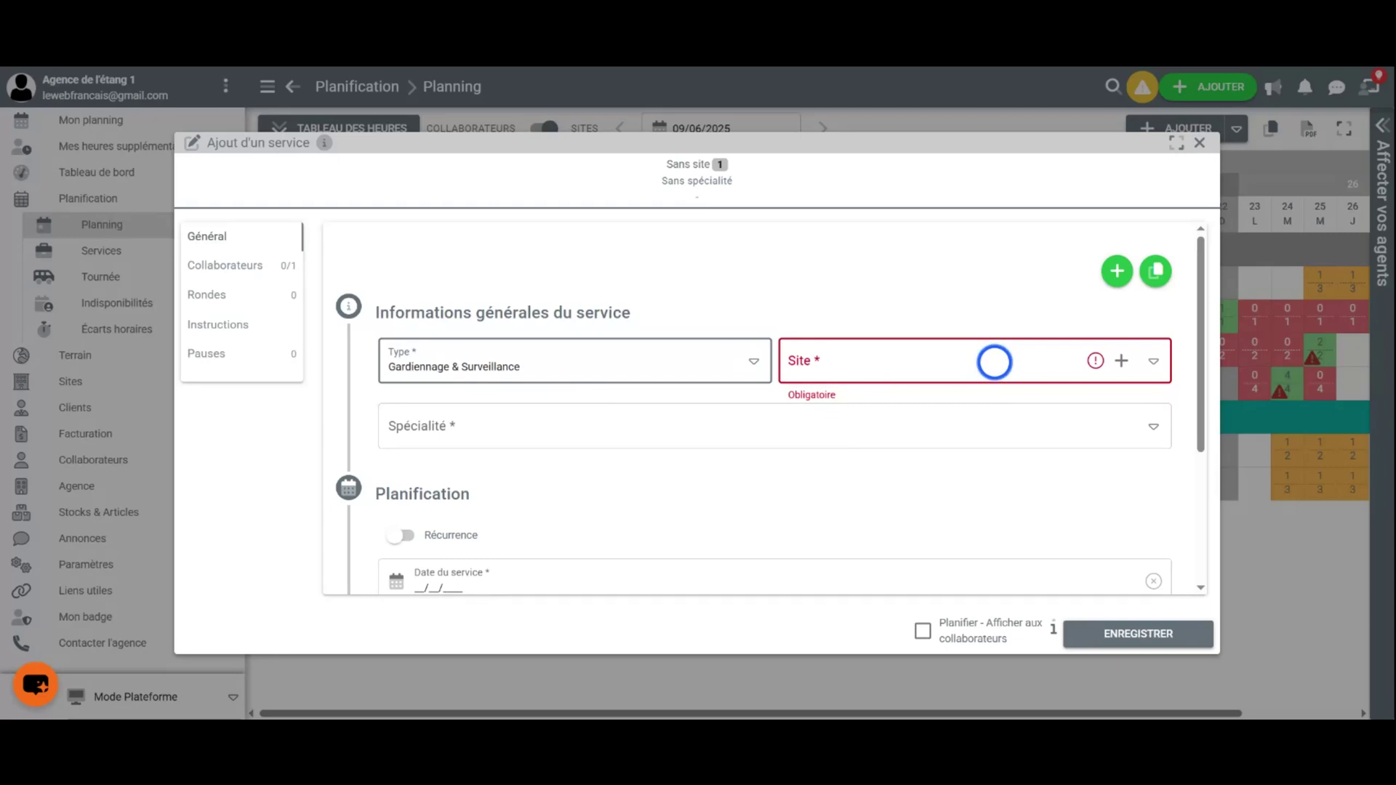
click(994, 361)
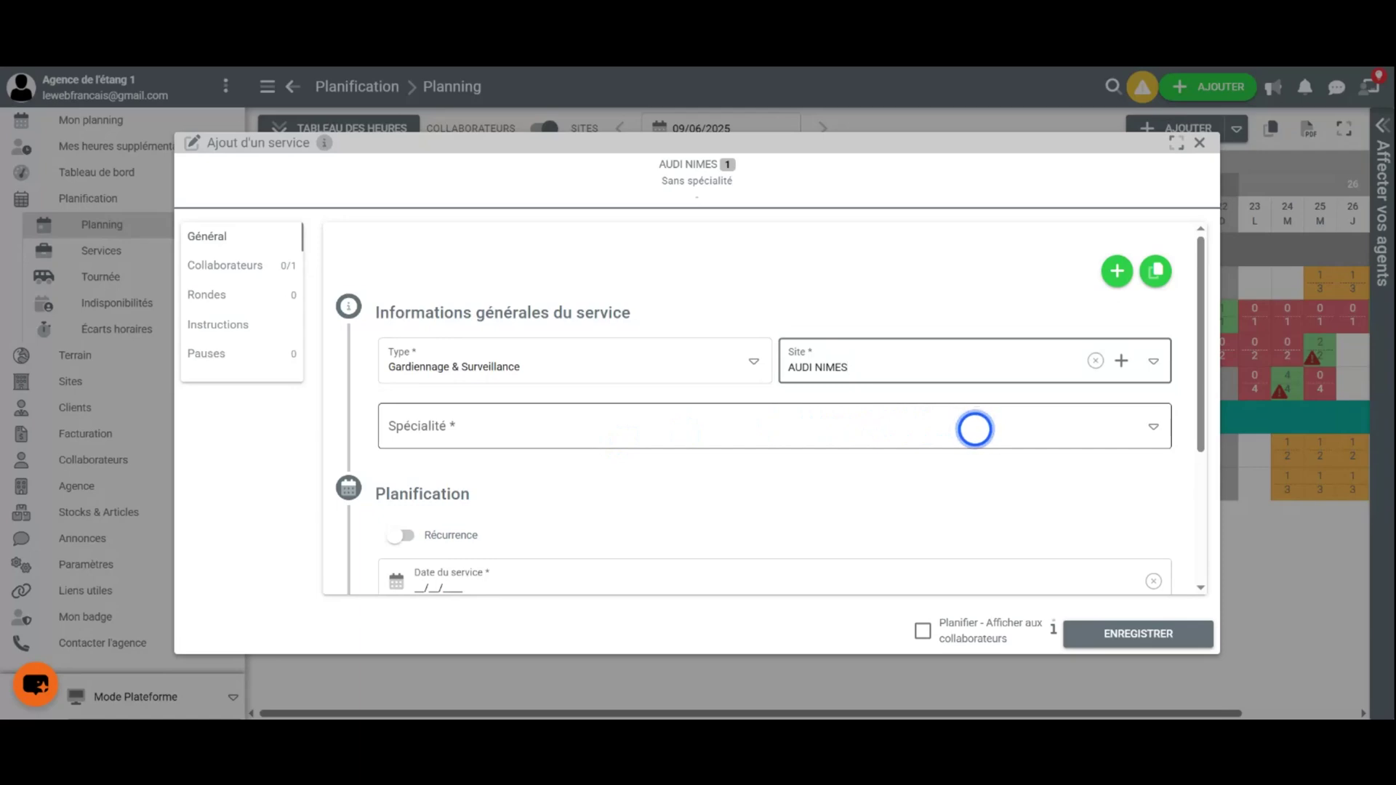
- Choose Agent de sécurité qualifié as the service's specialty
click(1153, 430)
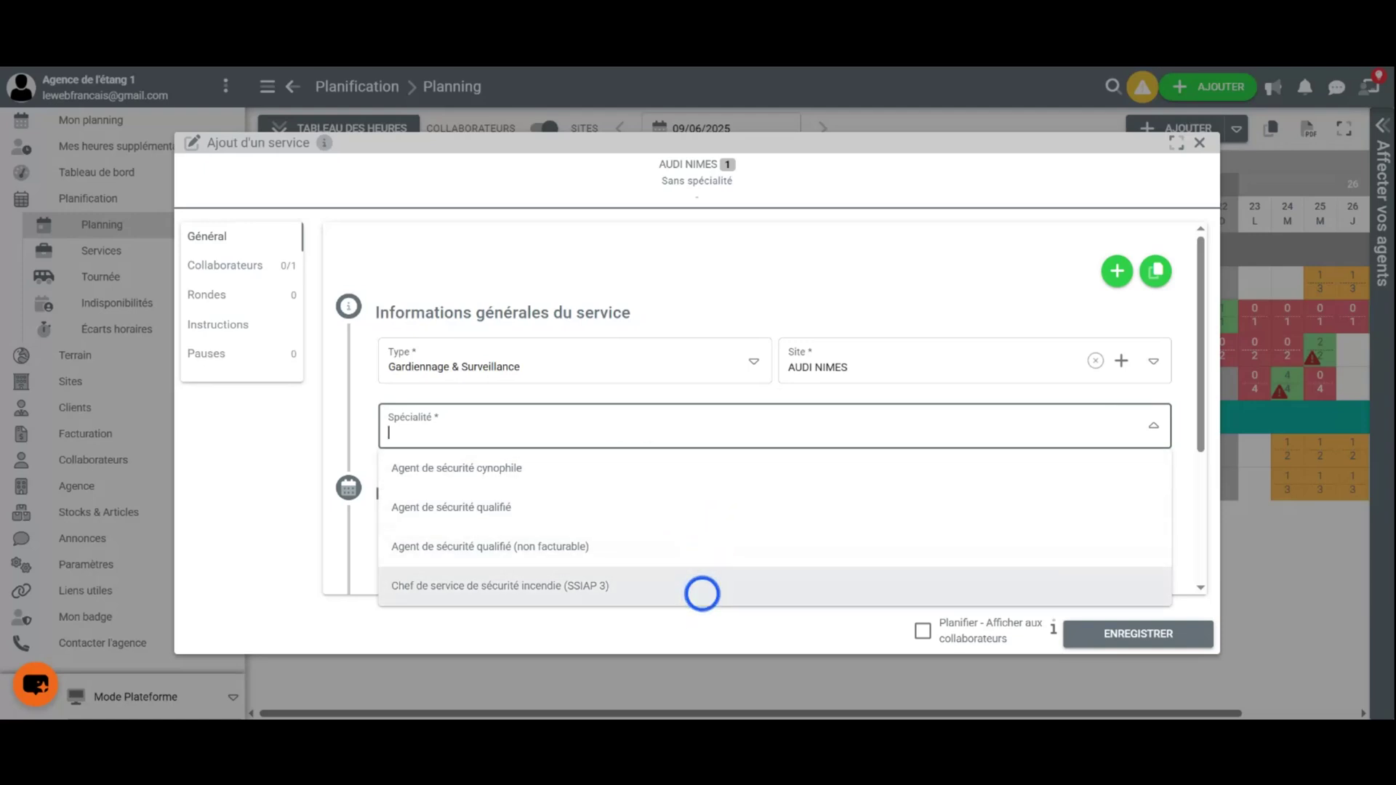
click(567, 504)
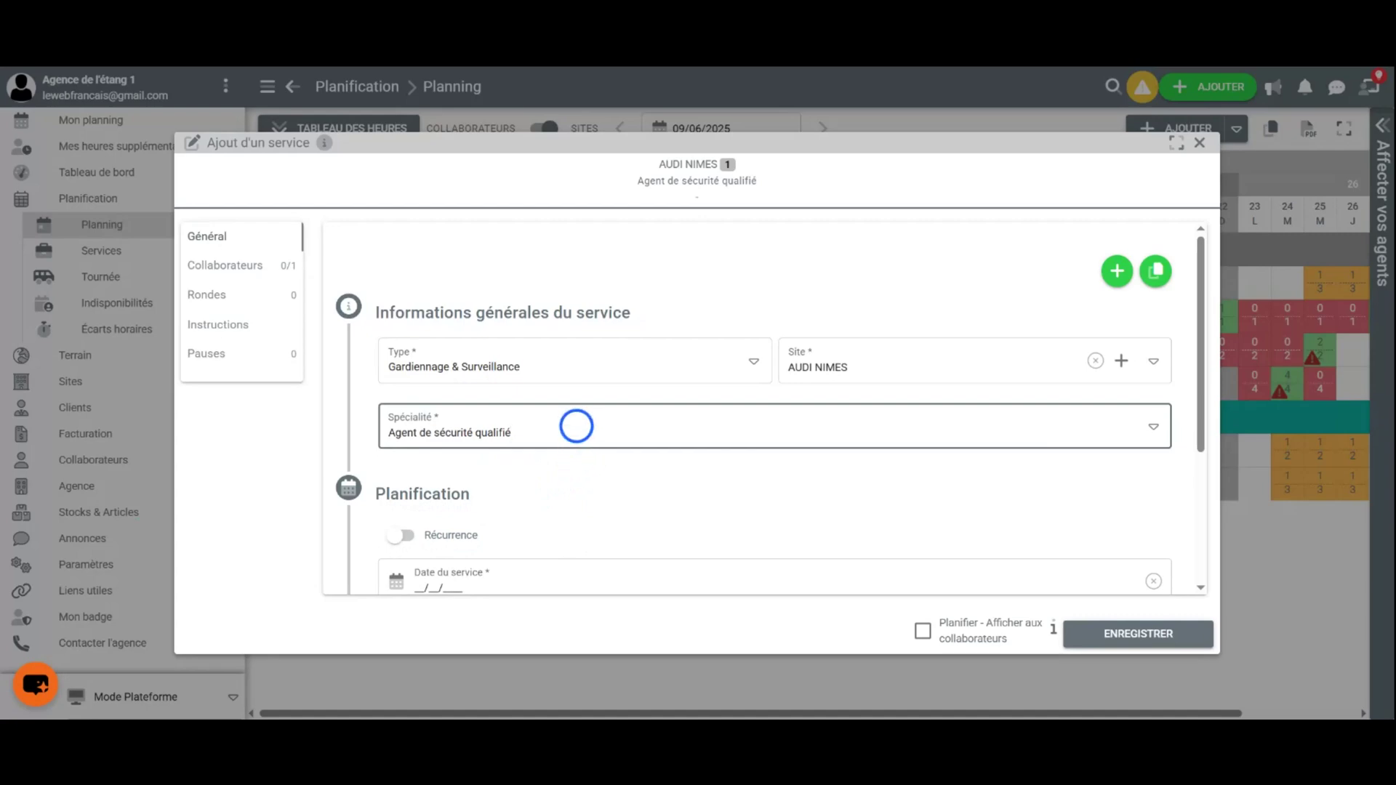
click(576, 426)
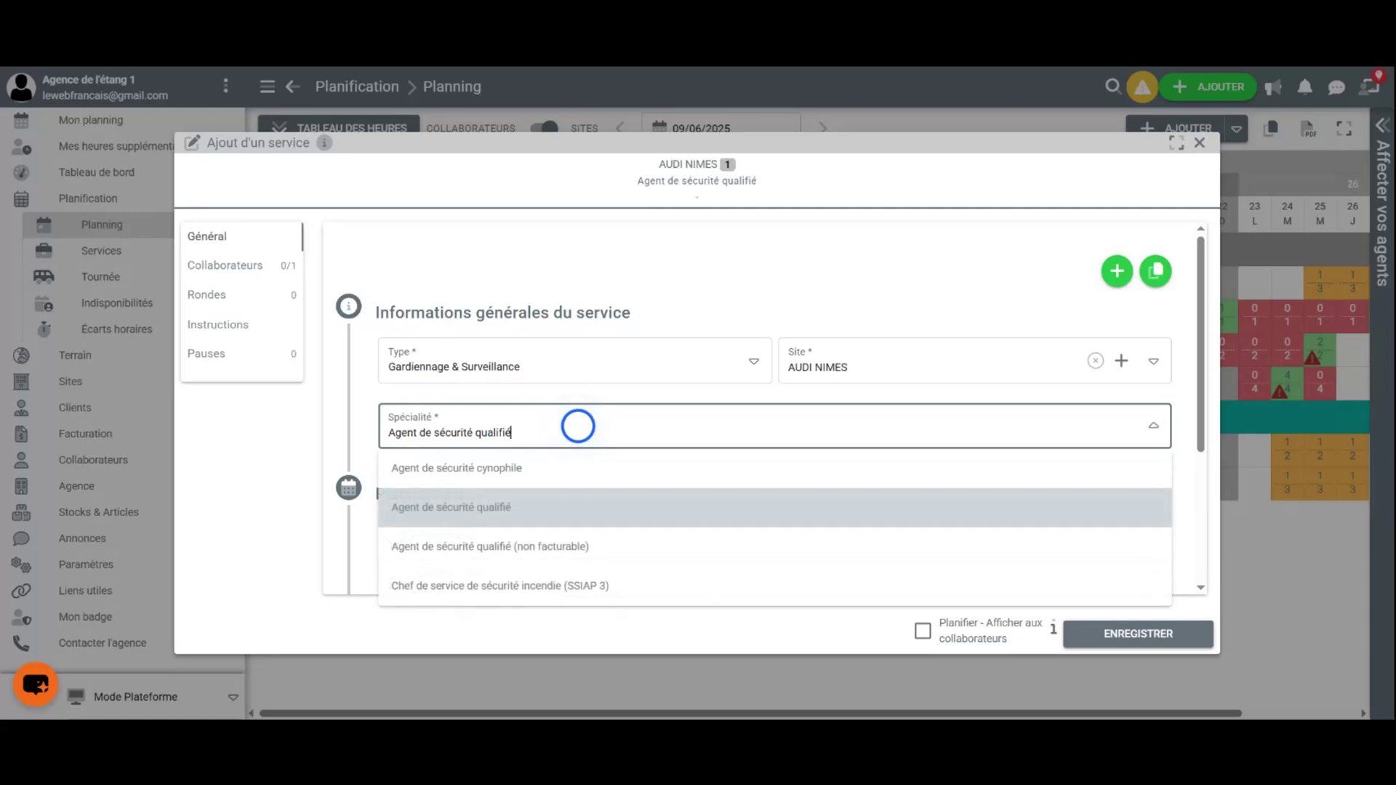
click(511, 470)
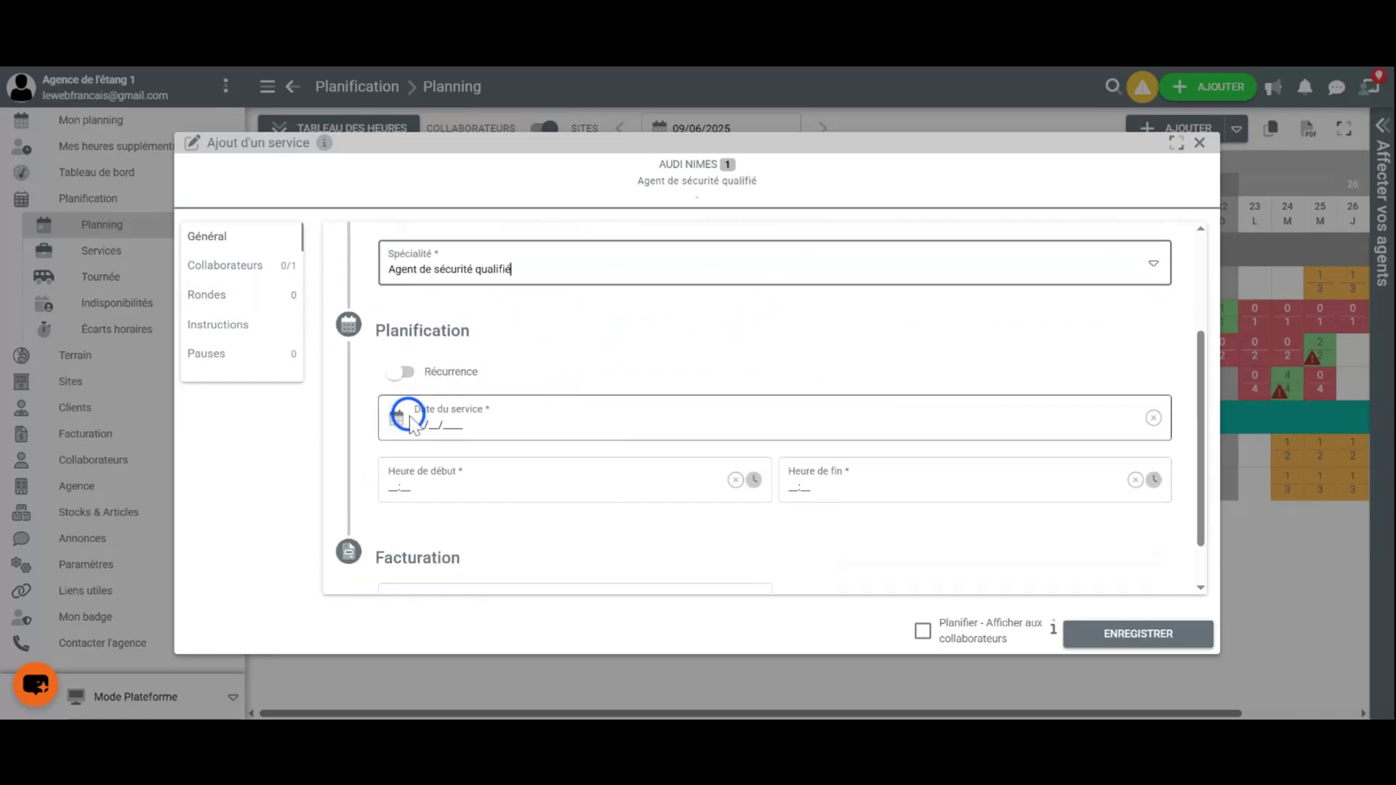
- Set the service date to 01/06/2025, with a start time of 07:00 and an end time of 19:00
click(402, 415)
click(421, 359)
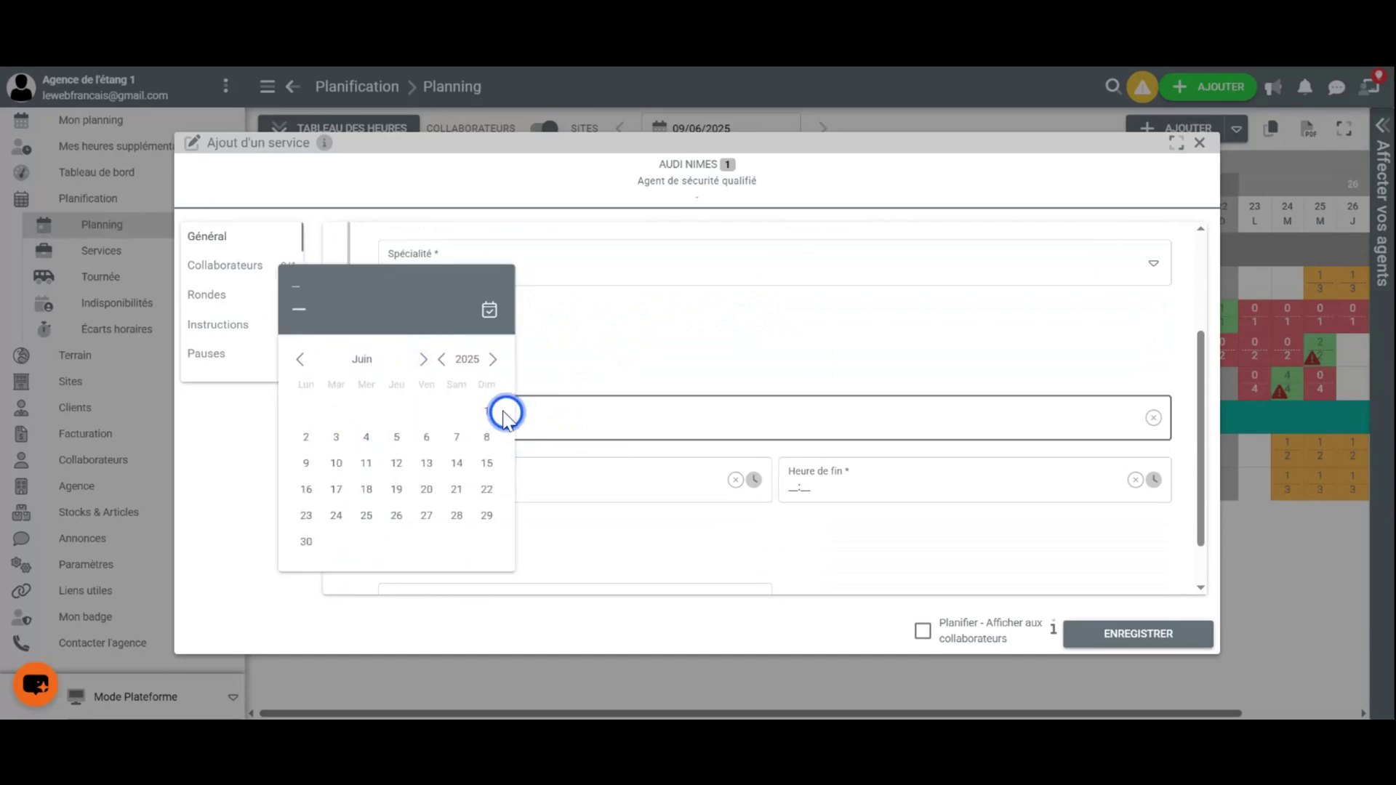
click(487, 409)
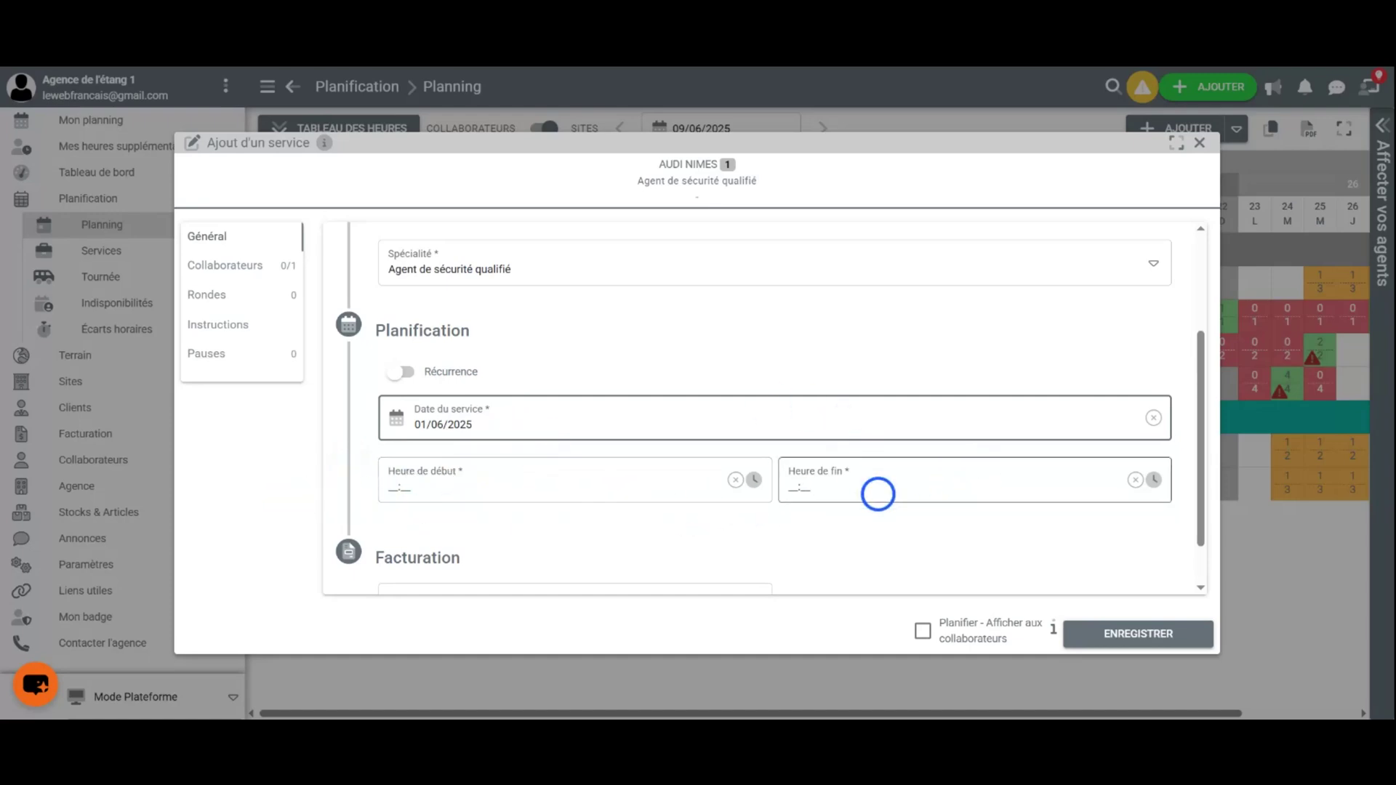
click(390, 486)
text(0700)
click(795, 480)
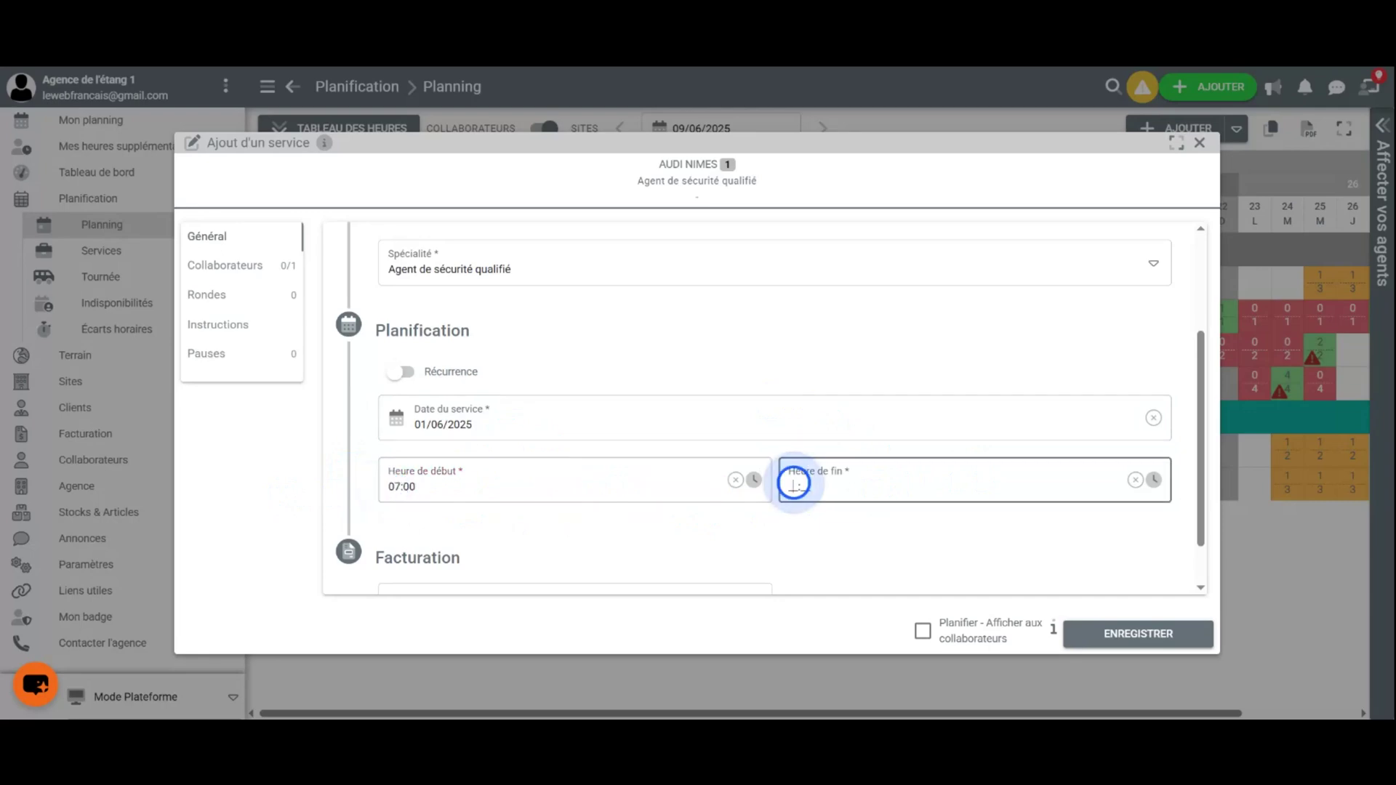
text(1900)
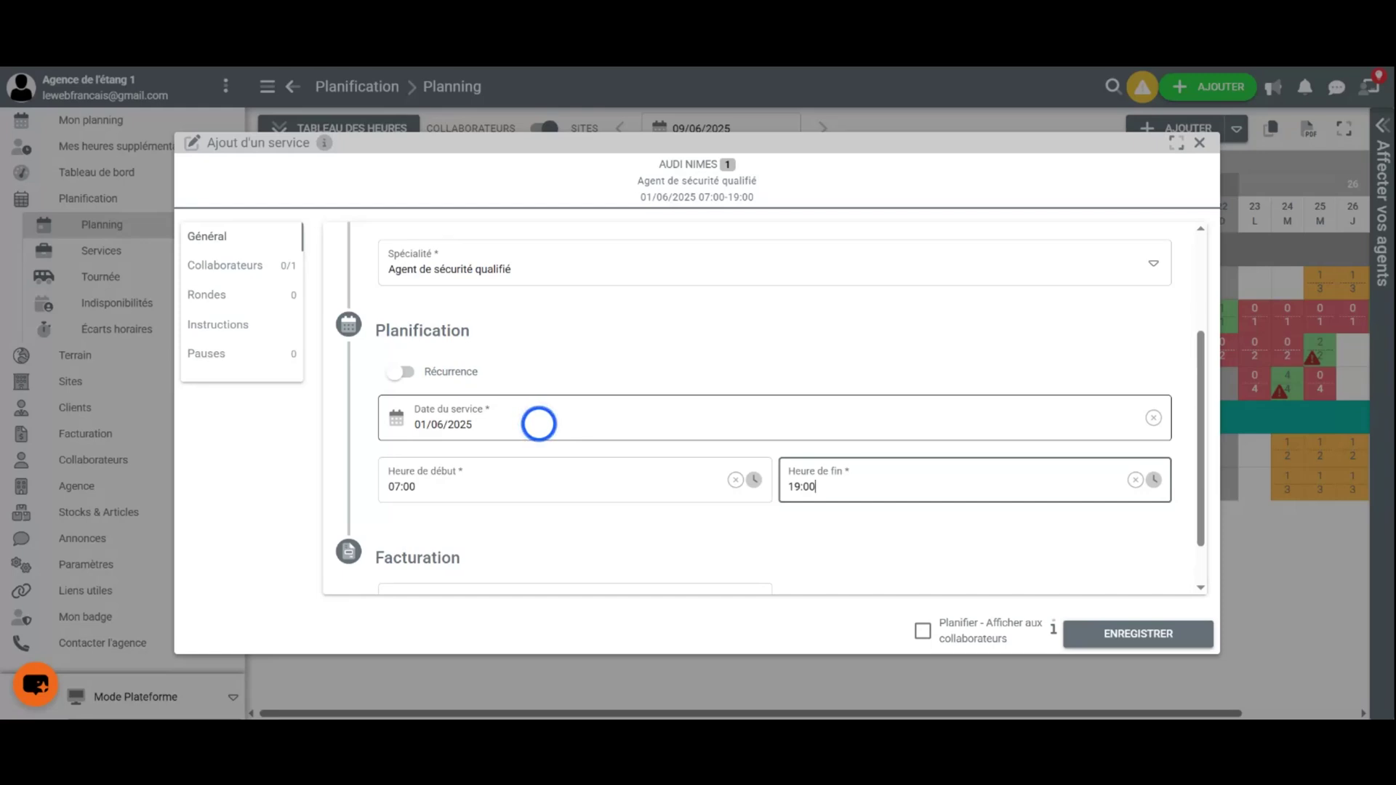
- Make the service recurring and set the recurrence end date to 31/12/2025
click(402, 371)
click(807, 425)
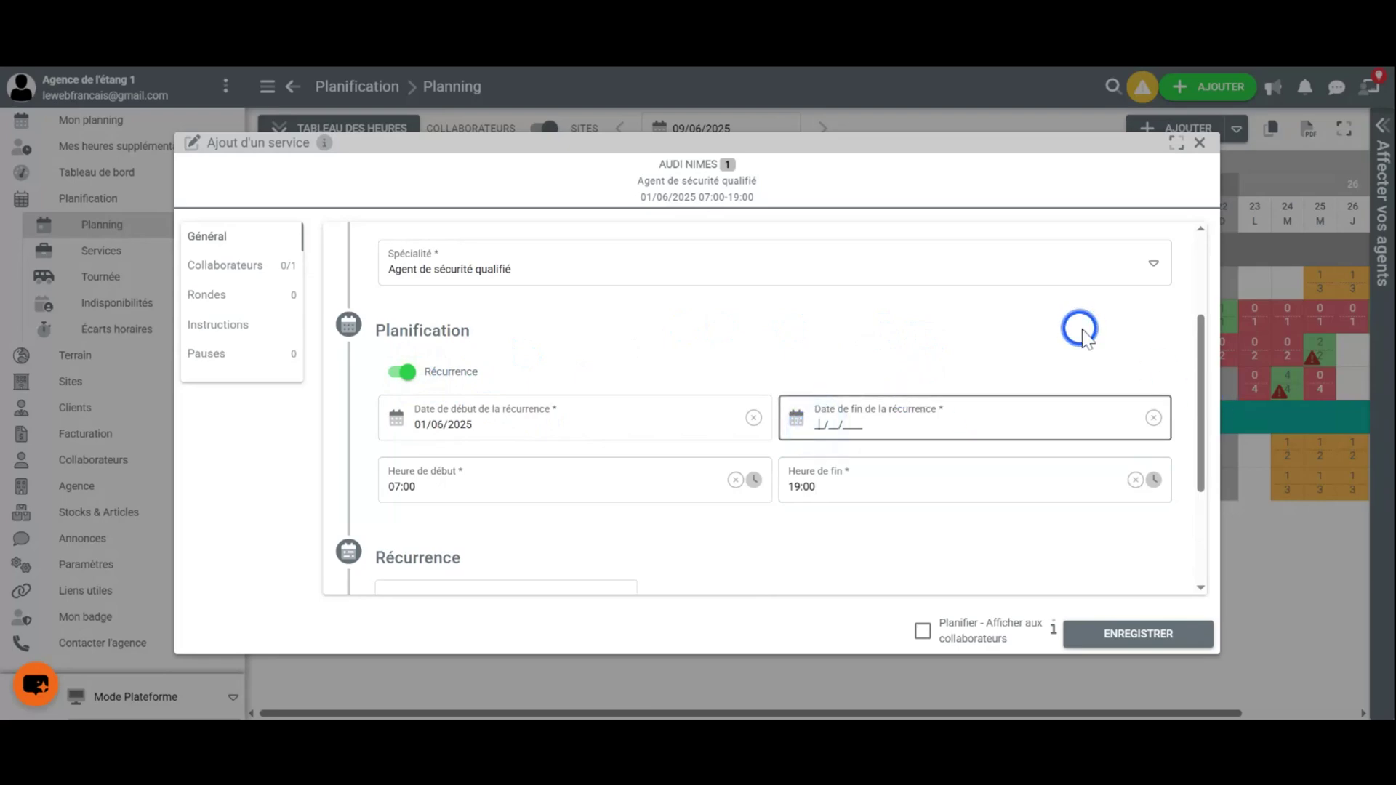
text(31/)
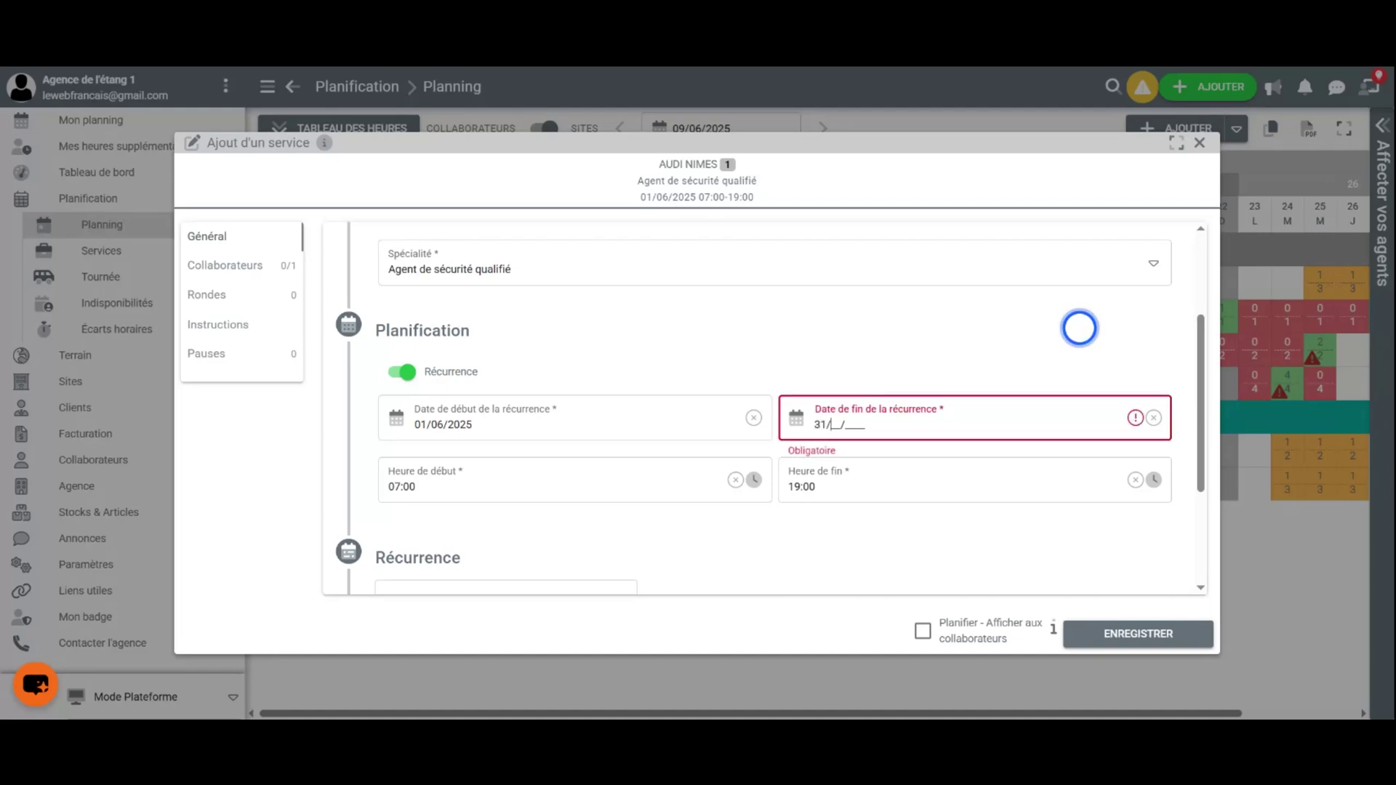
text(12/2025)
- Set the service's recurrence to Quotidienne and review its recurrence summary
scroll(997, 451, down, 1)
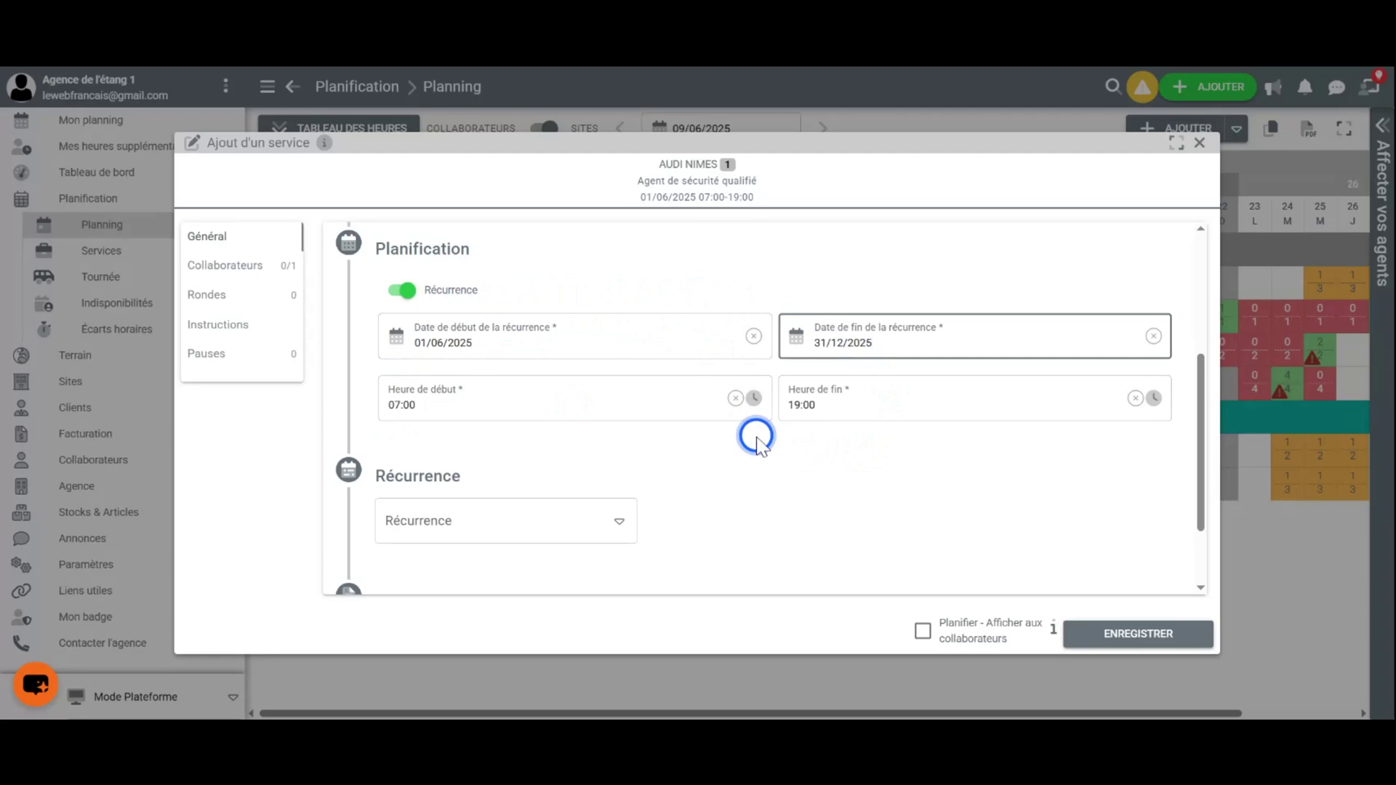
scroll(756, 436, up, 3)
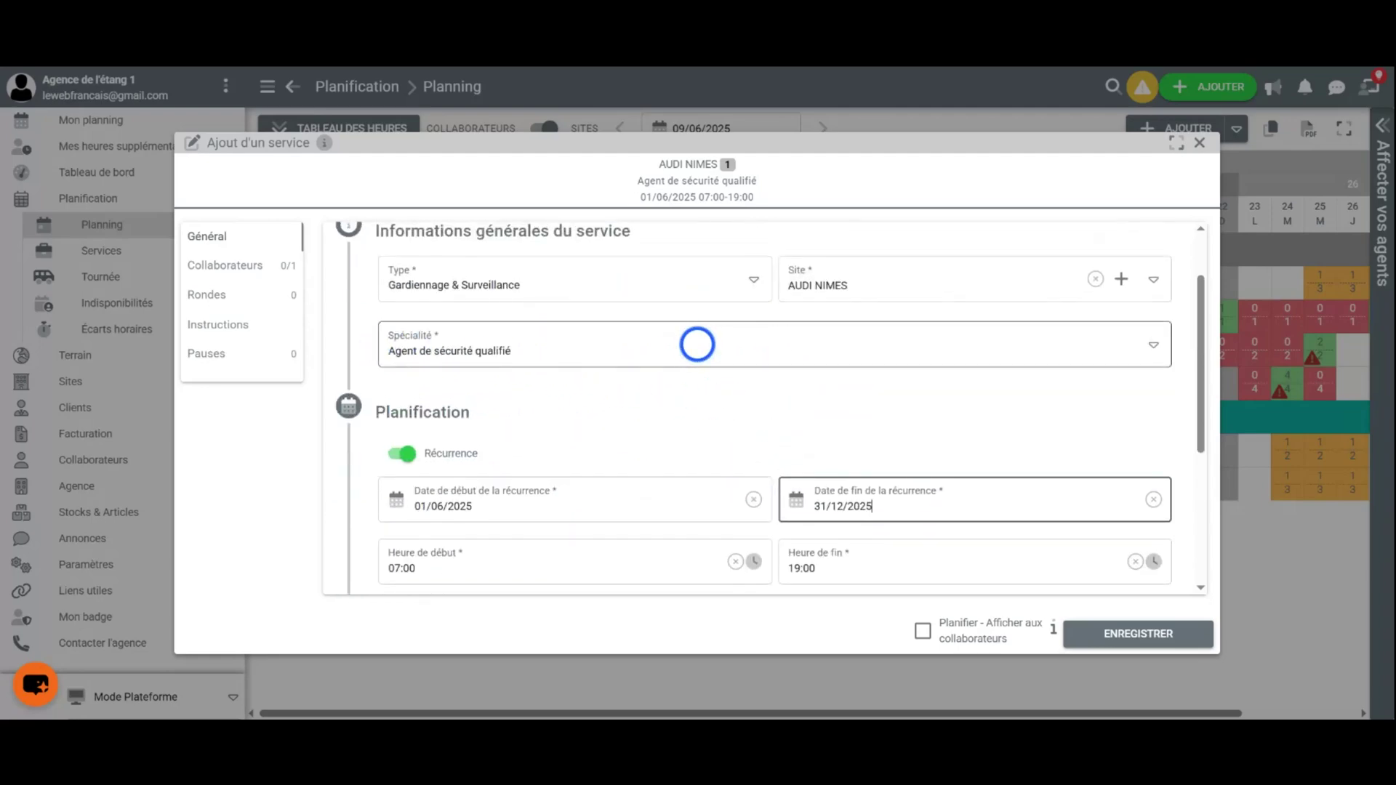
scroll(821, 363, down, 1)
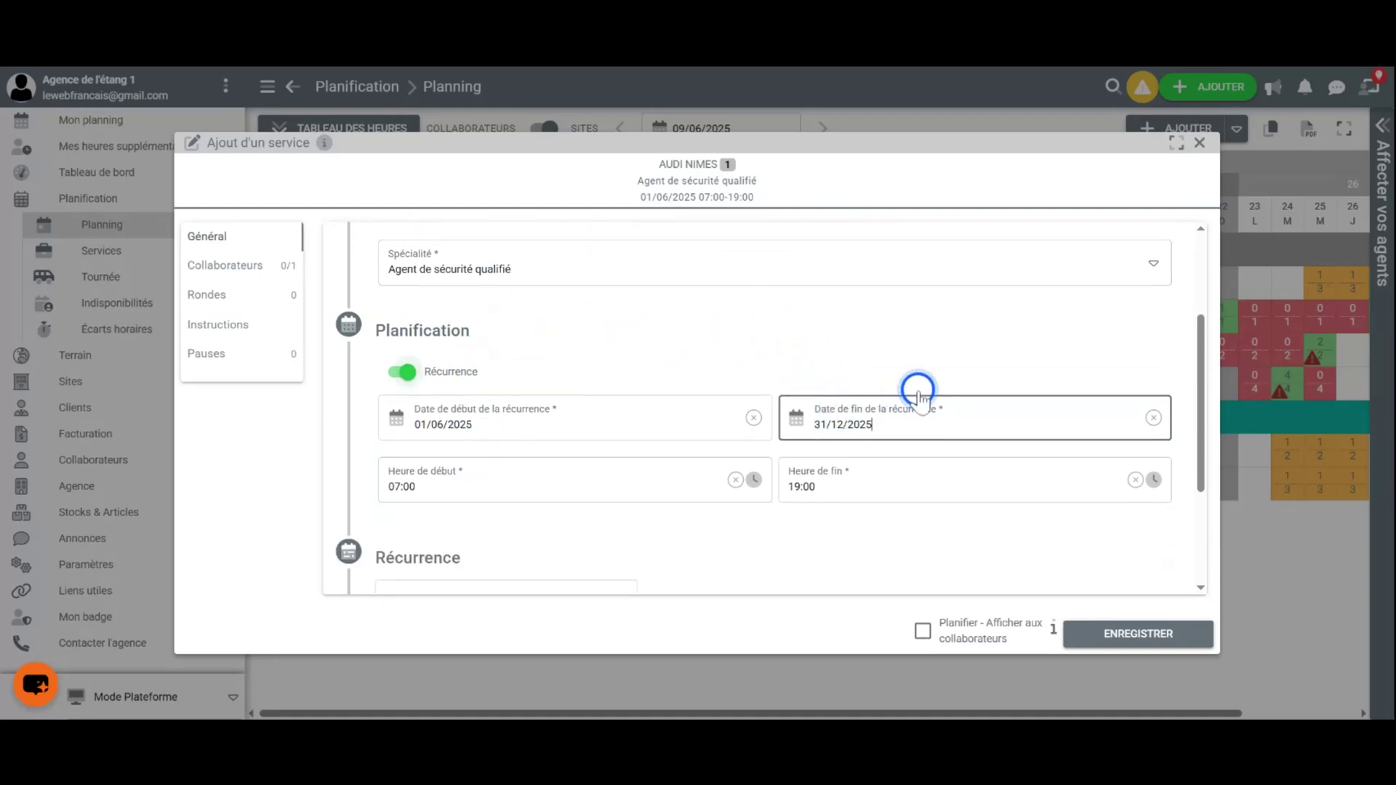
scroll(919, 396, down, 2)
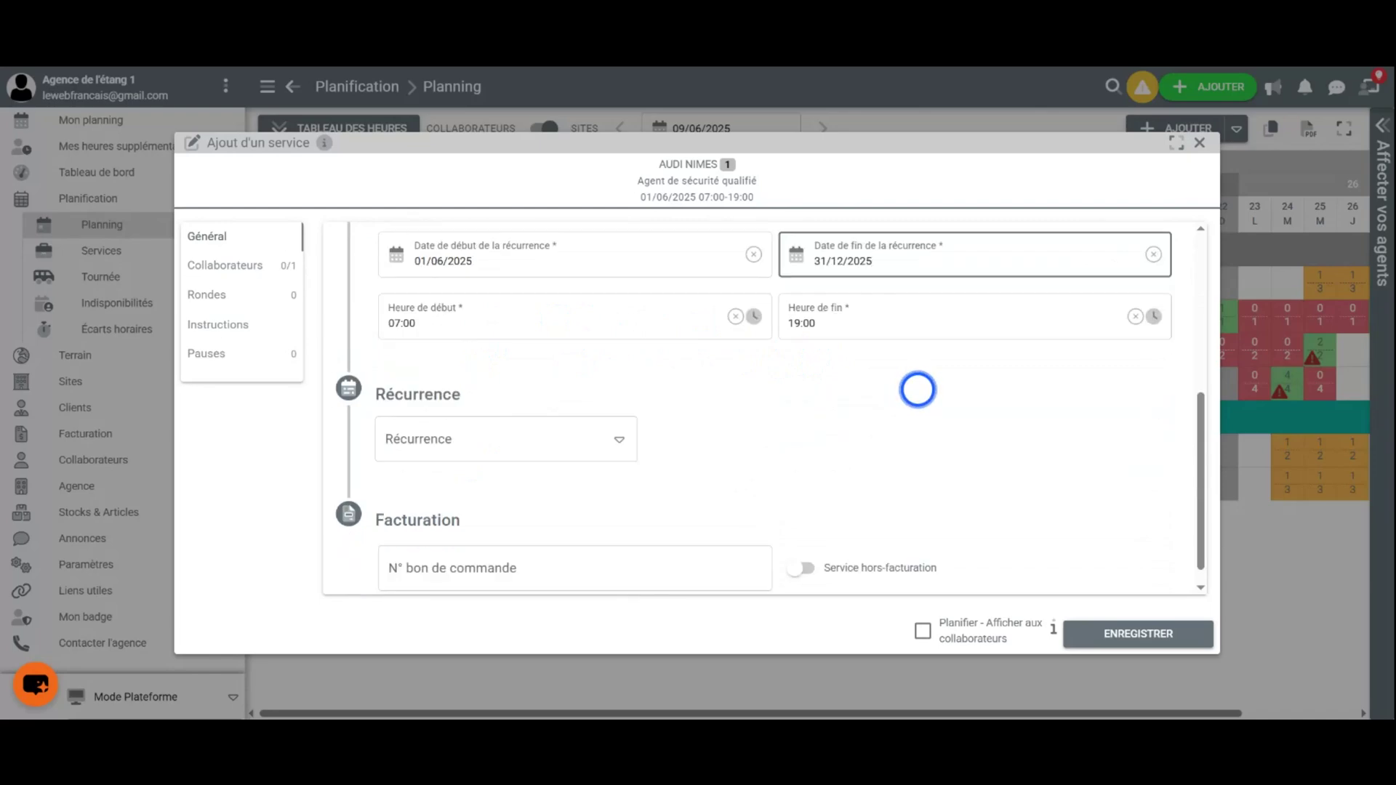
scroll(709, 418, up, 1)
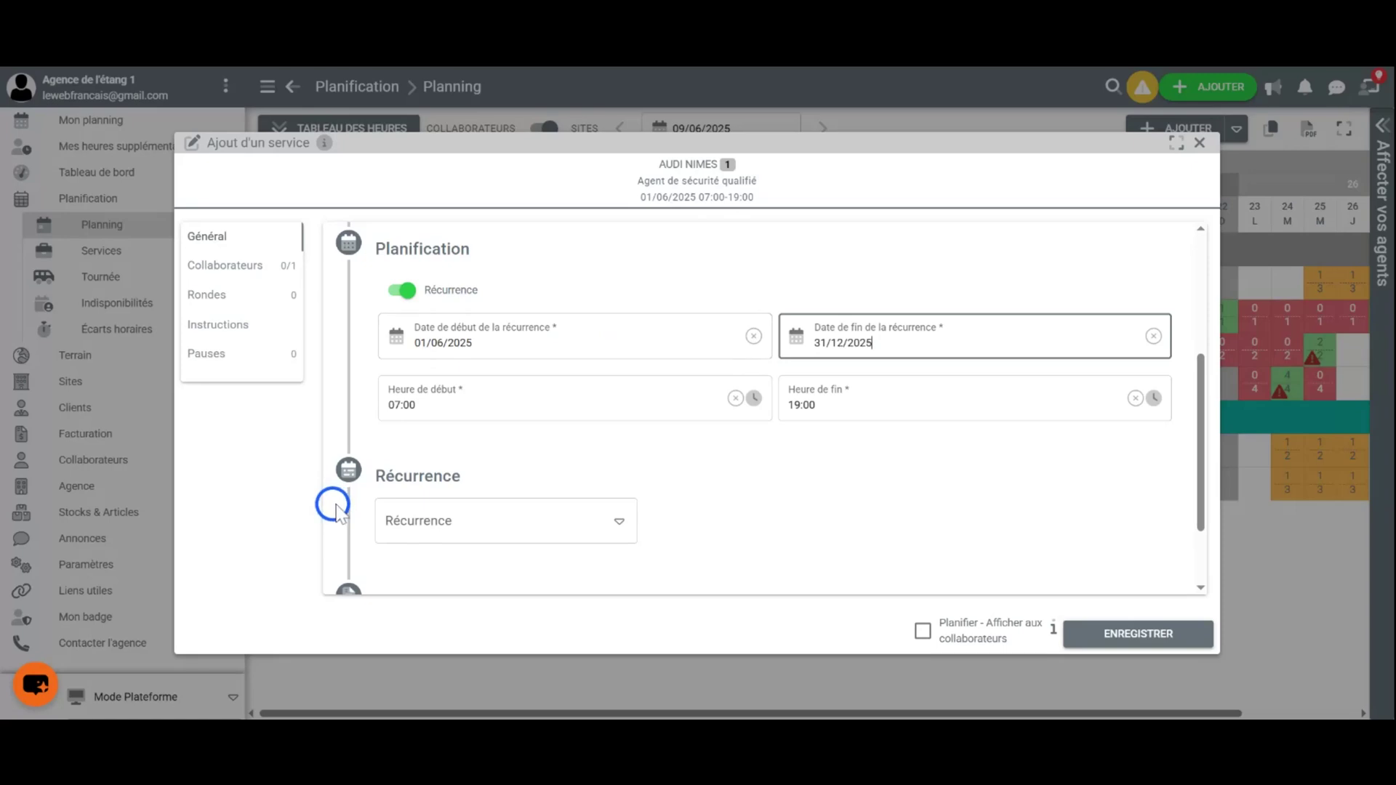
scroll(770, 368, up, 2)
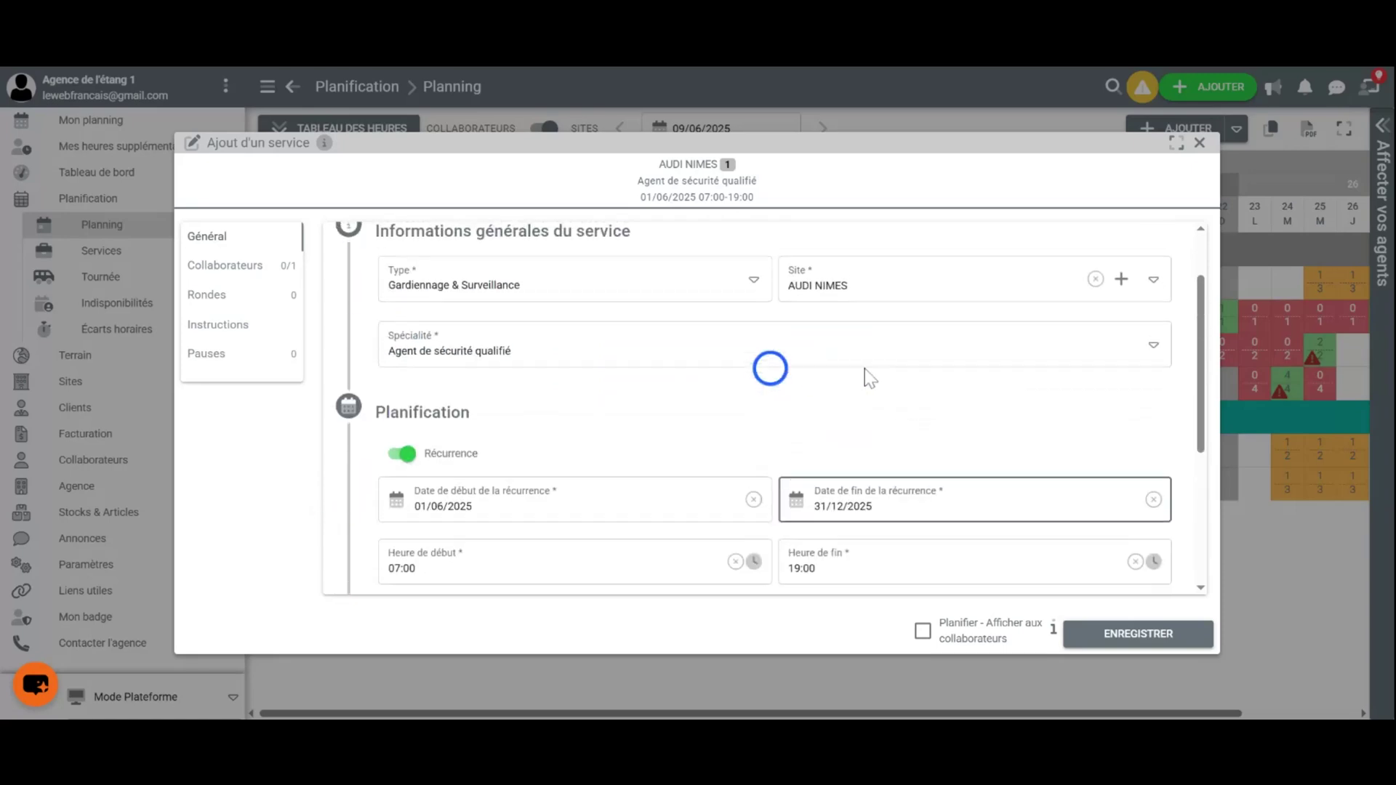
scroll(770, 347, down, 3)
click(616, 440)
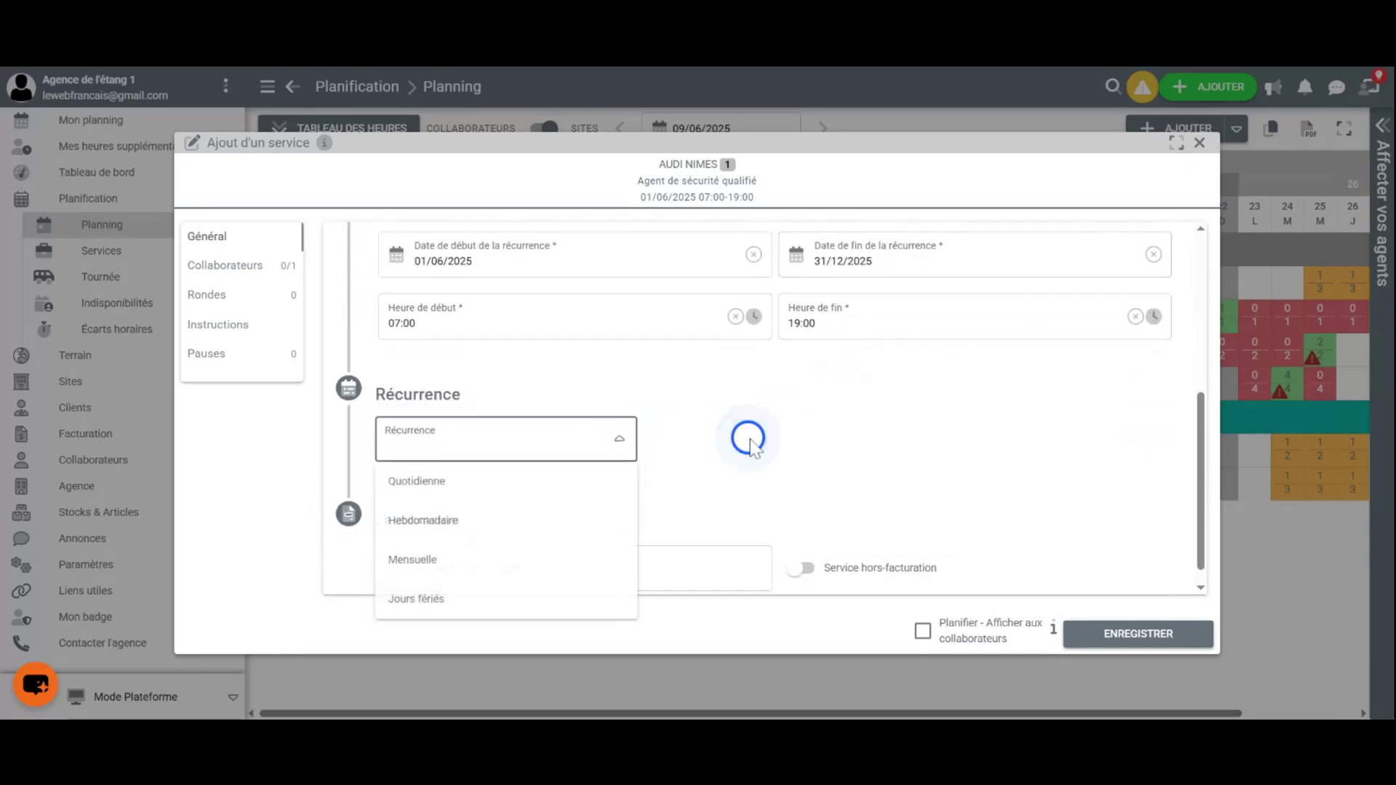
scroll(750, 440, down, 1)
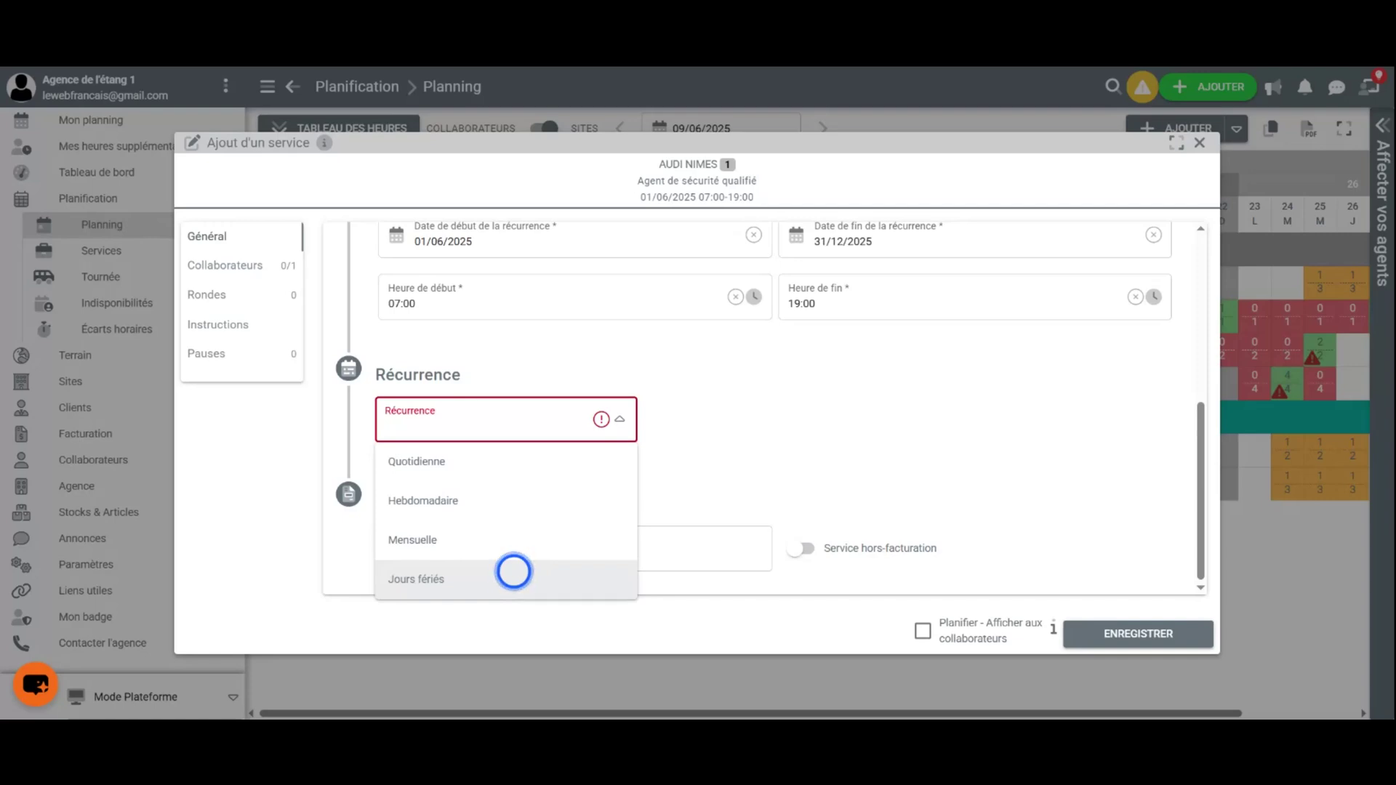
click(463, 467)
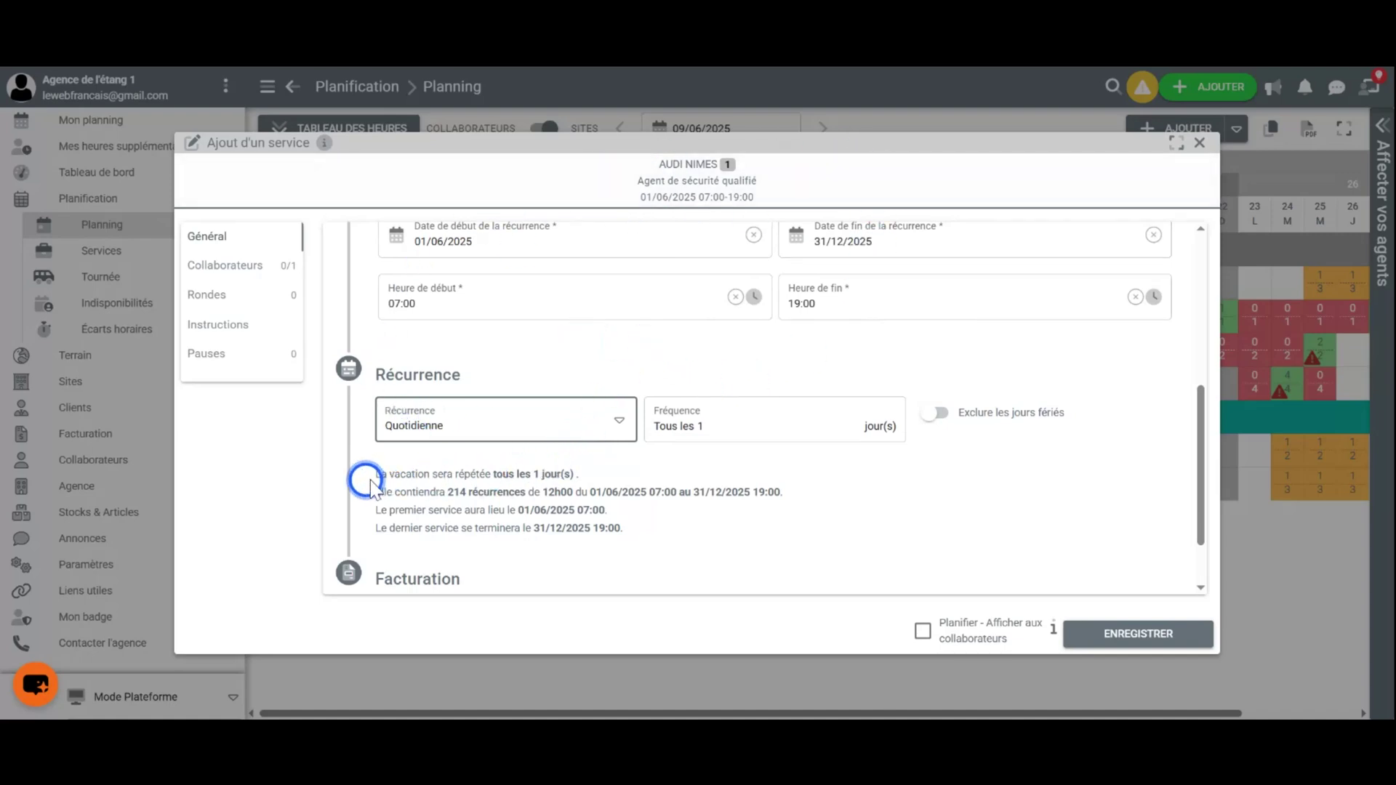
drag(377, 476, 430, 528)
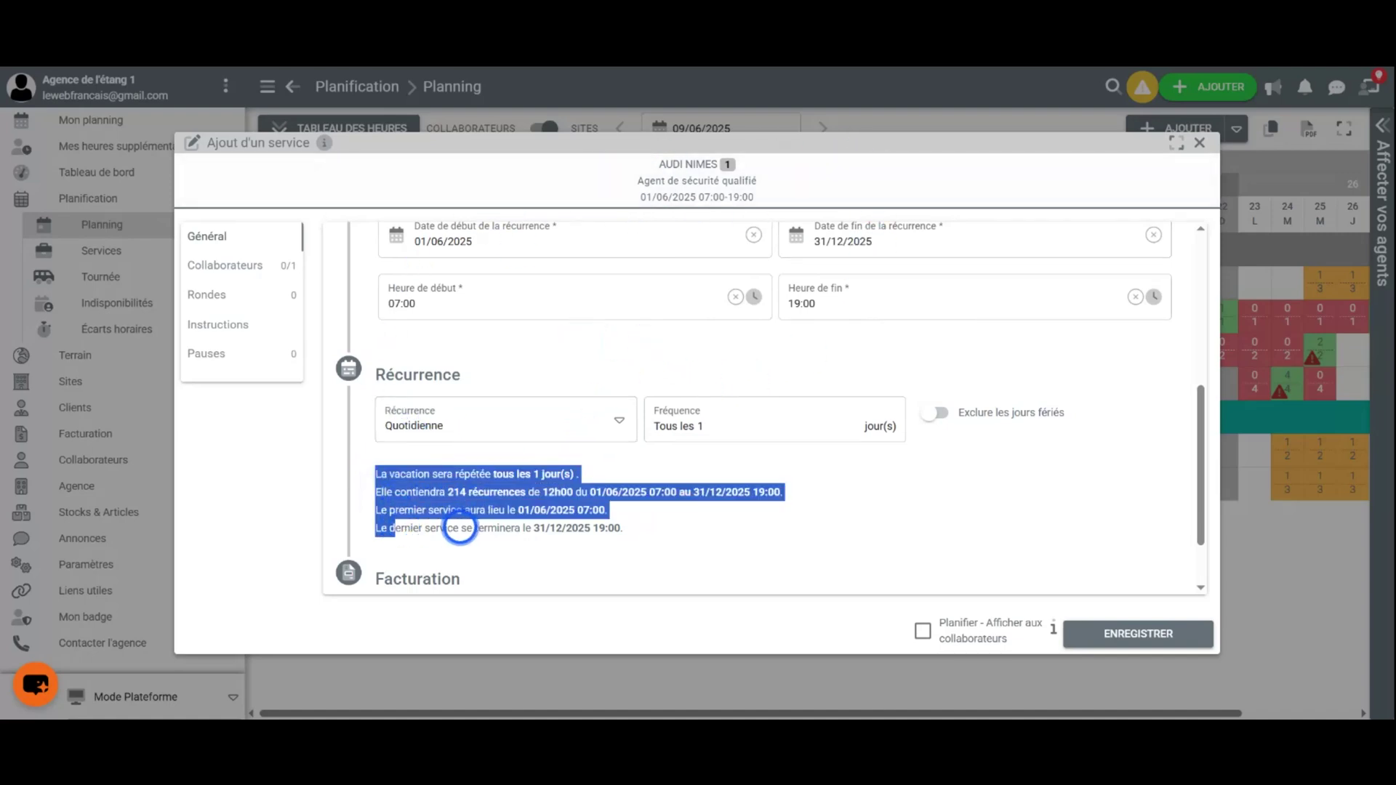
click(693, 536)
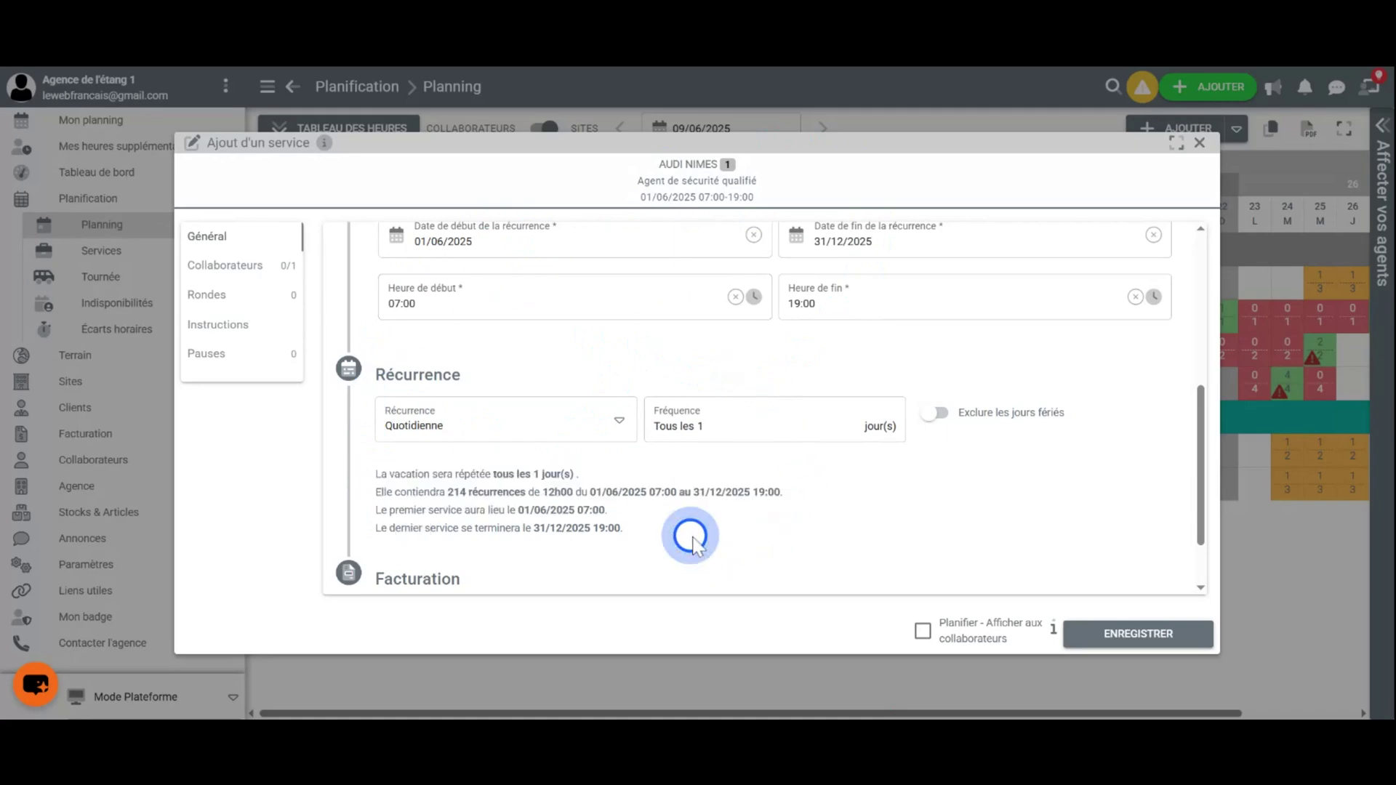
- Exclude public holidays from the daily recurrence and show the list of holidays
scroll(692, 538, down, 1)
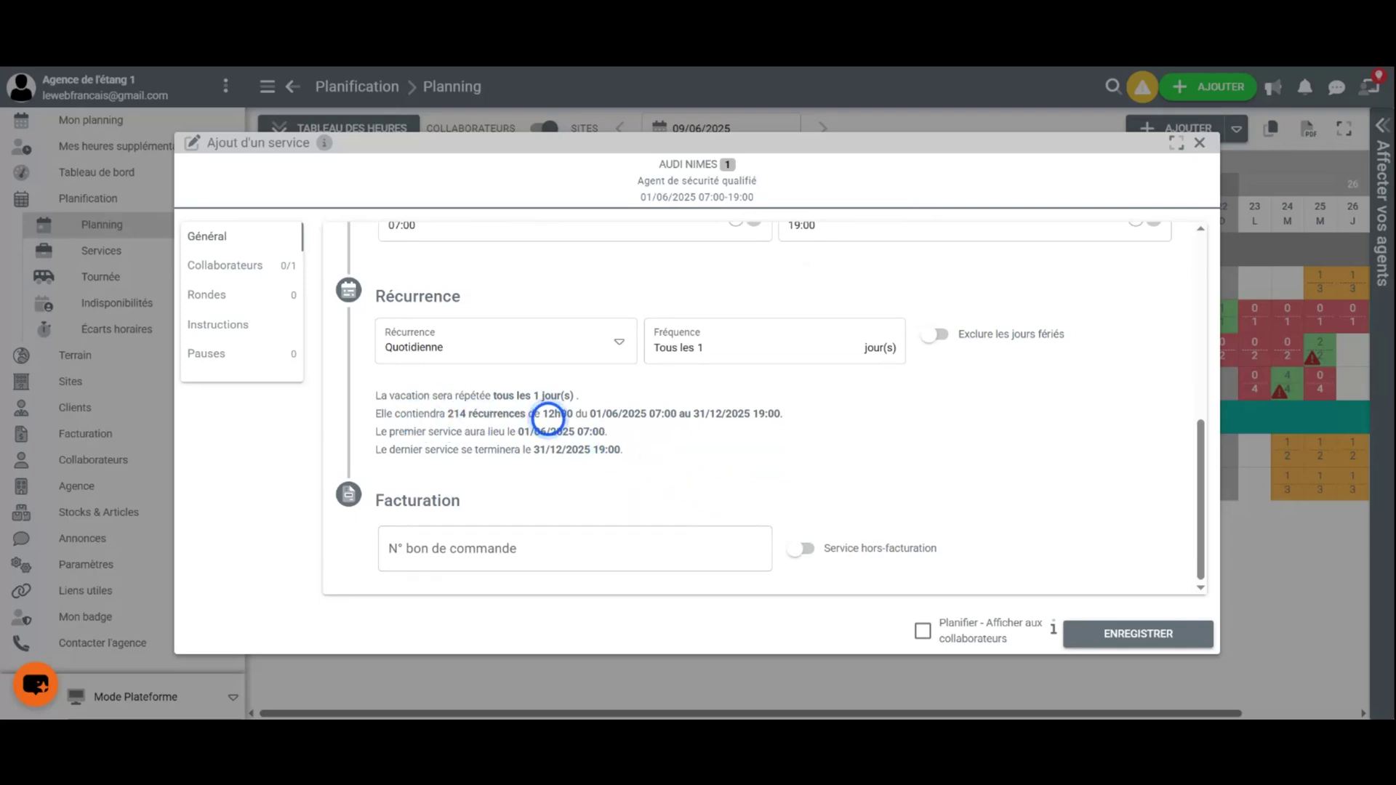
scroll(596, 415, up, 1)
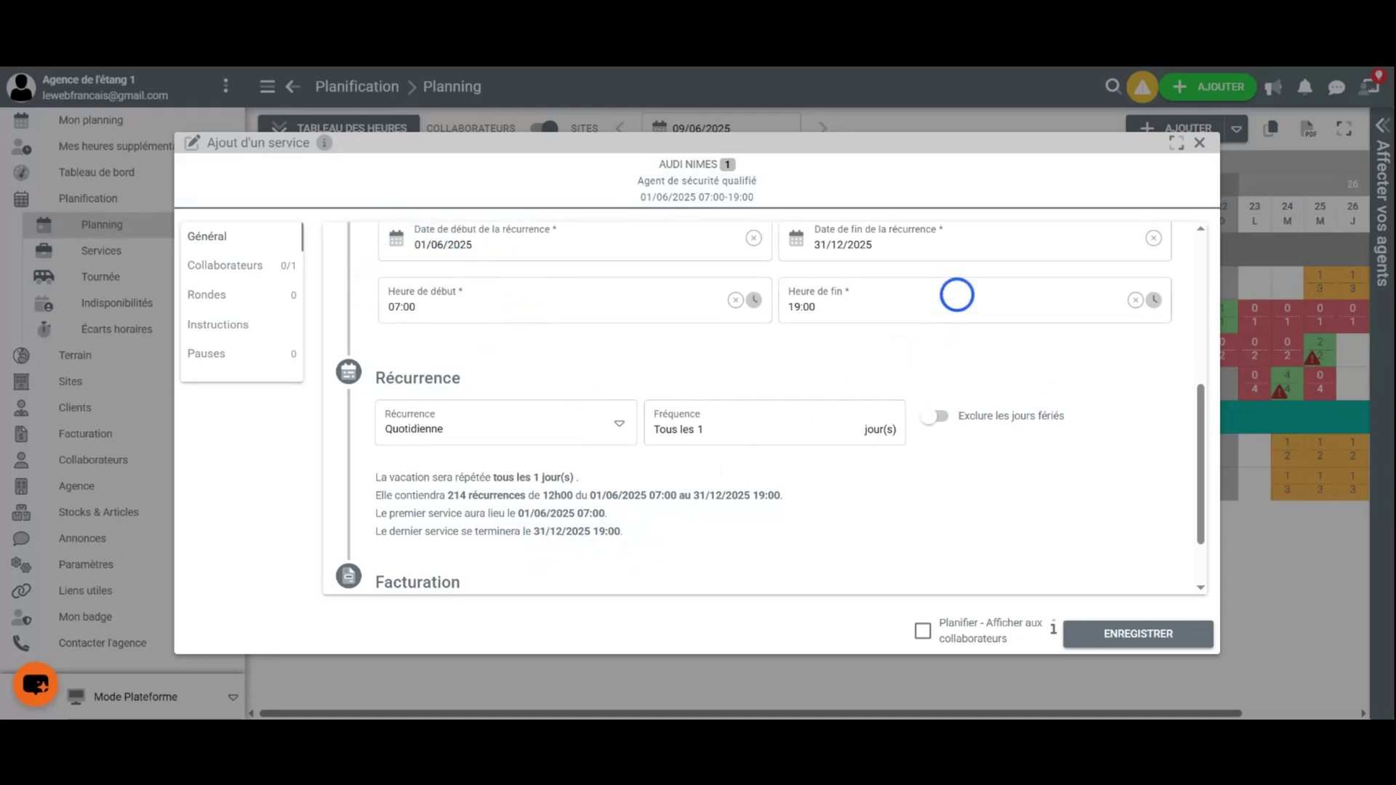
scroll(849, 360, up, 2)
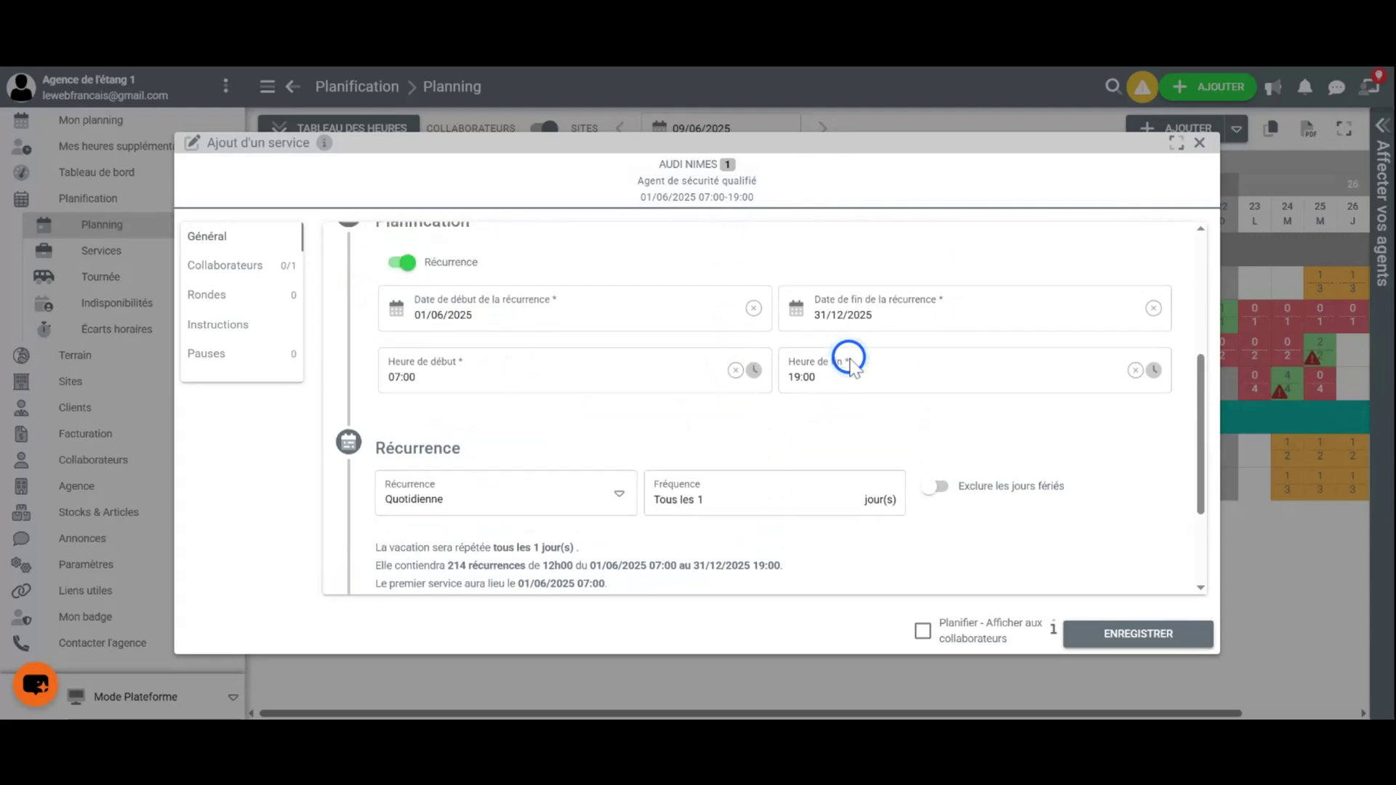
scroll(868, 438, down, 2)
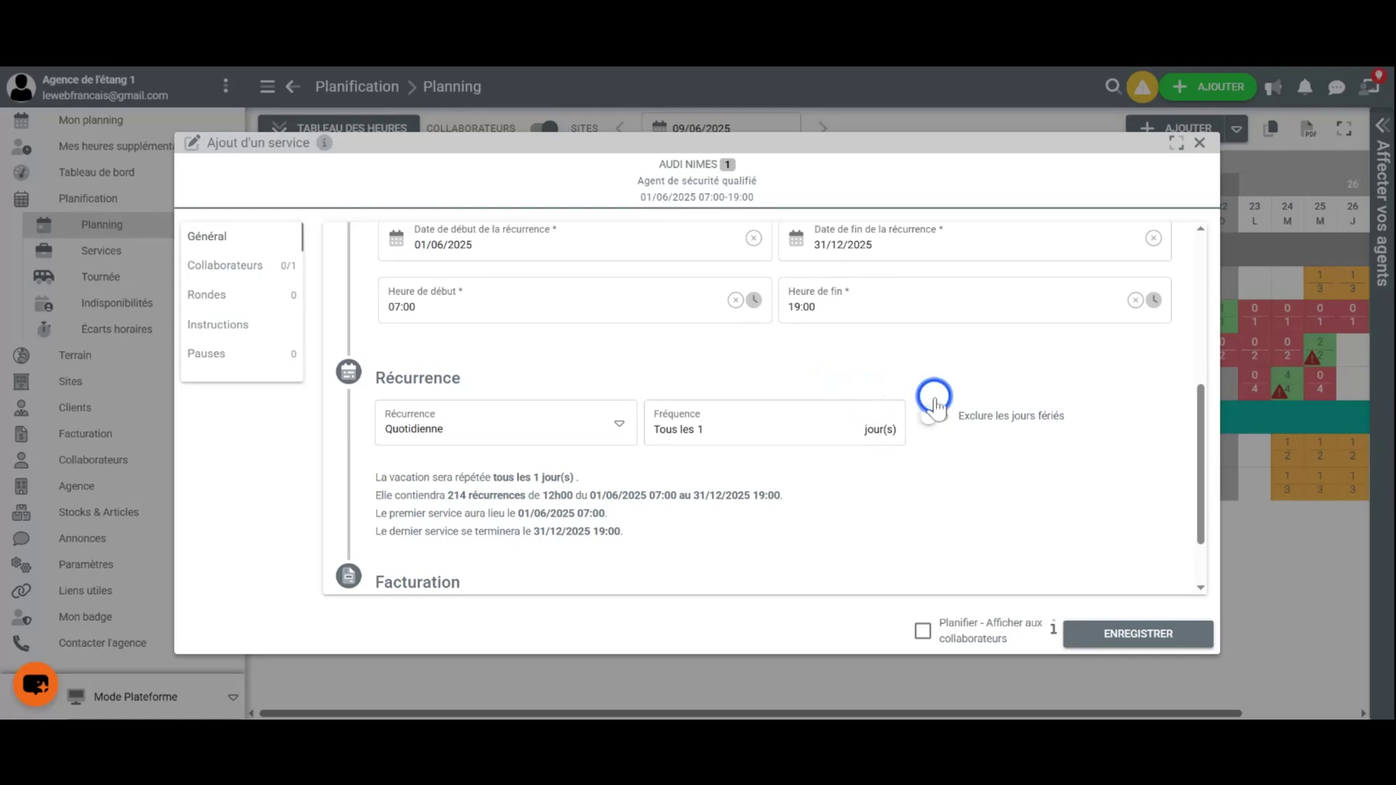
click(979, 421)
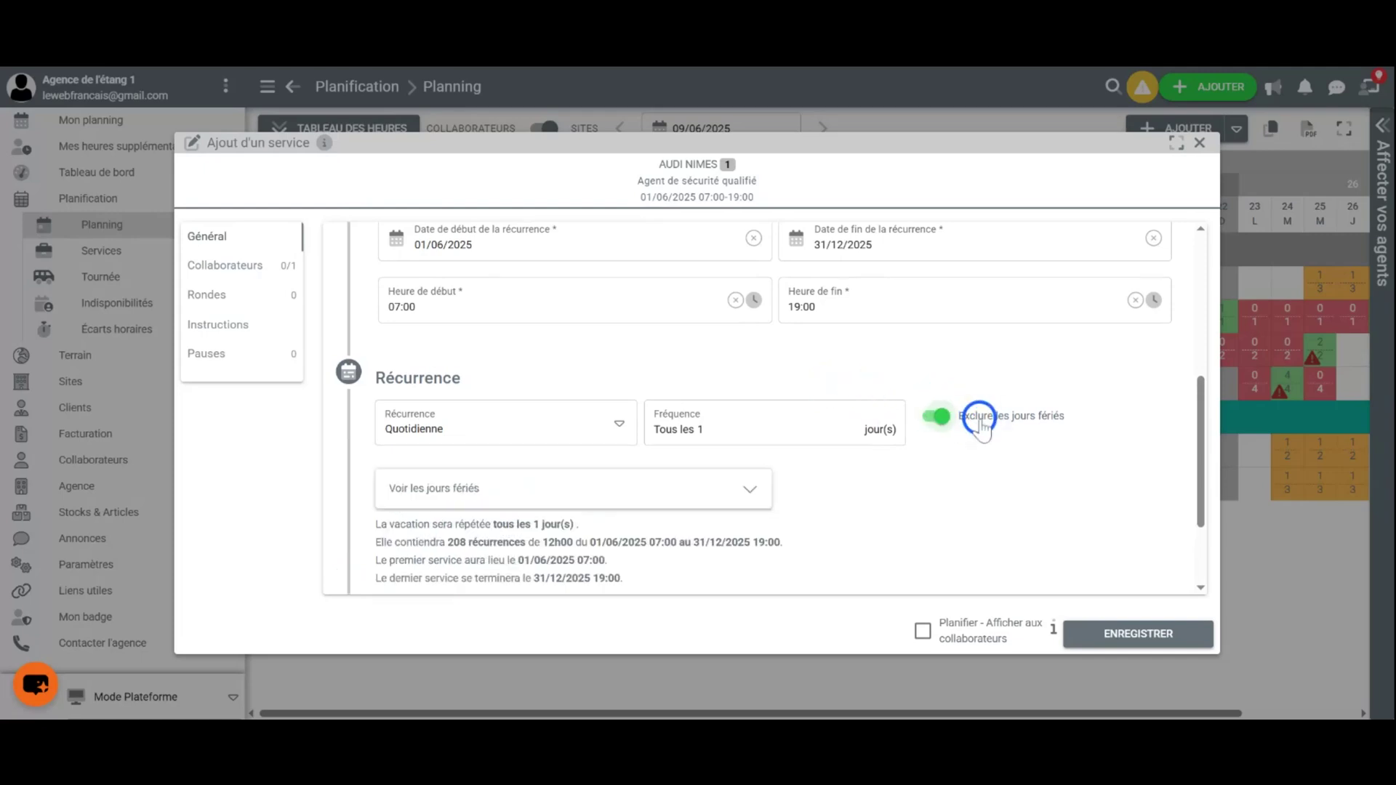
scroll(916, 429, down, 2)
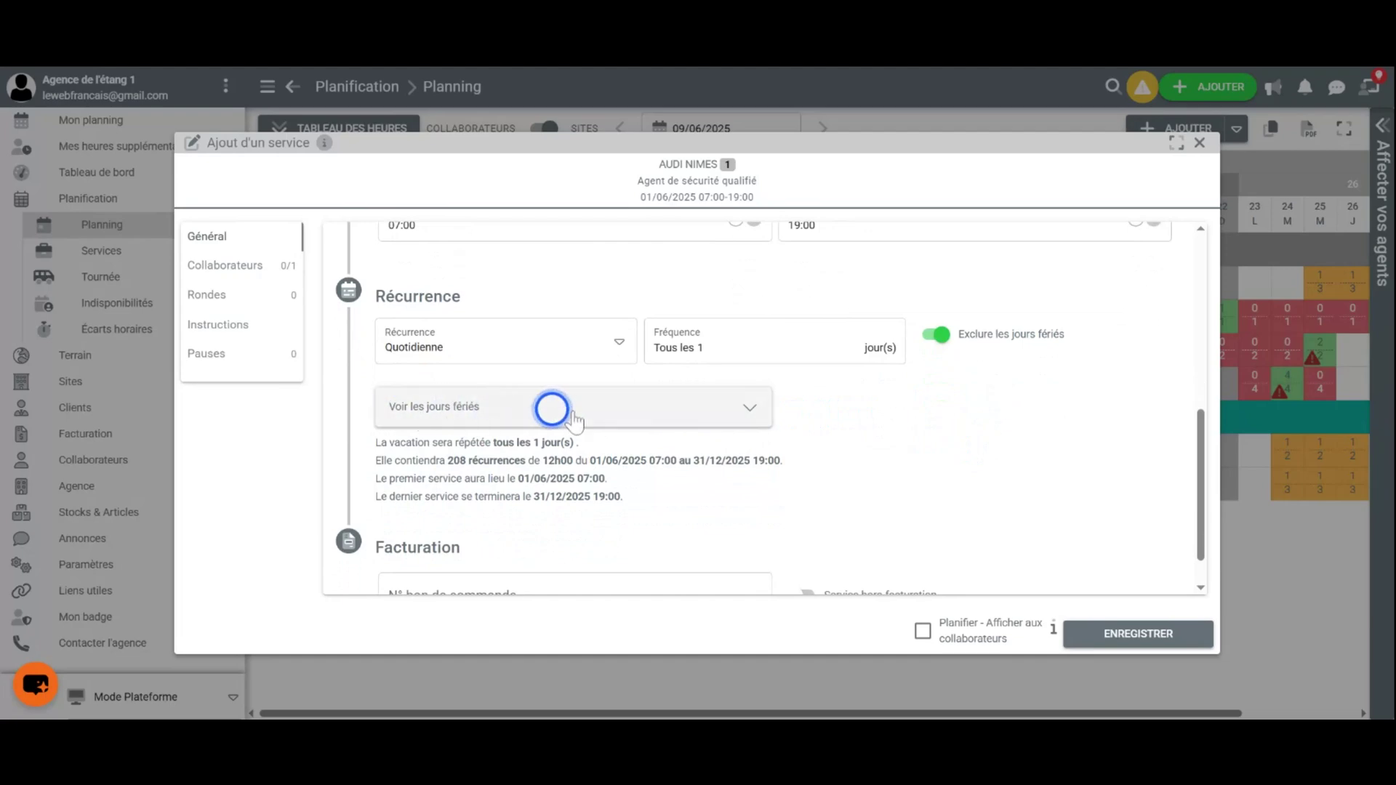
click(749, 408)
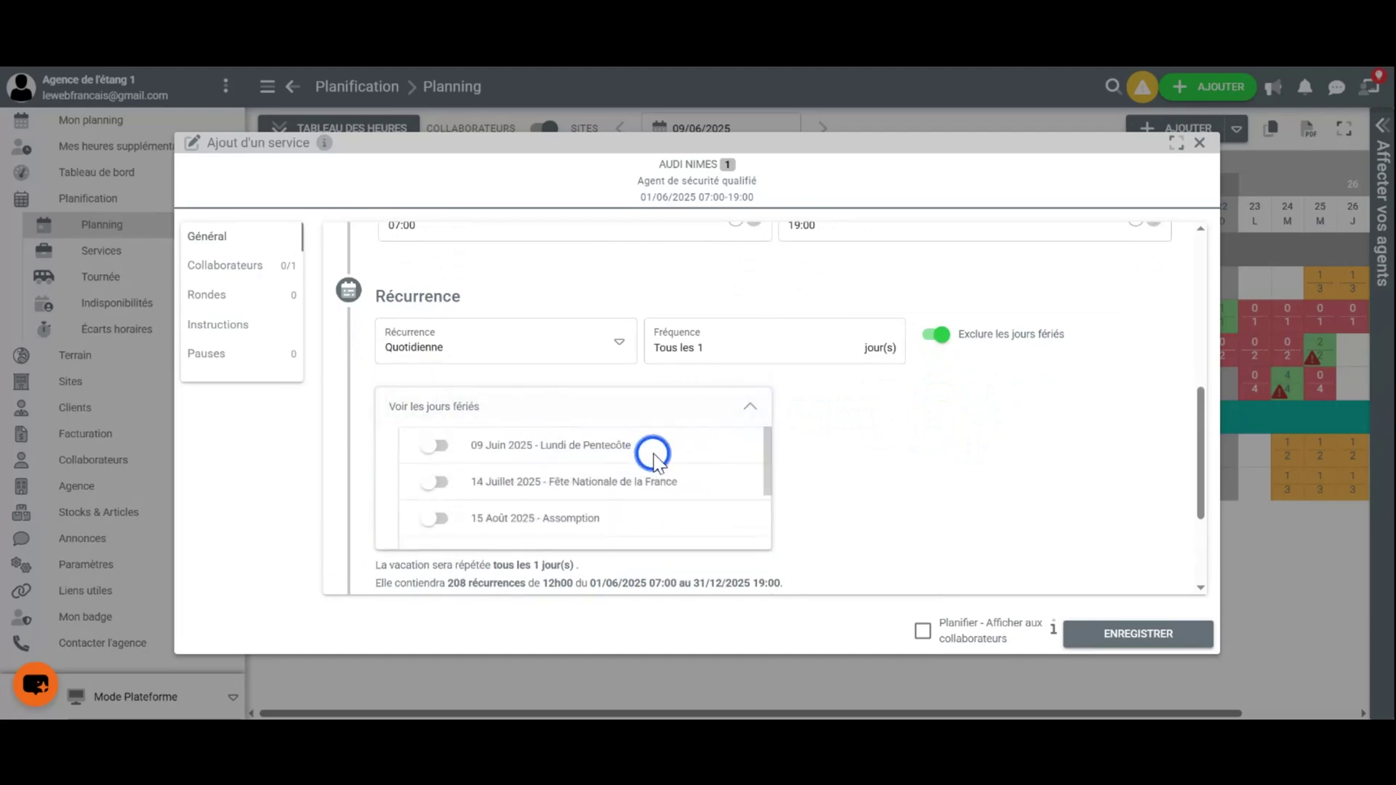
- Switch on 15 Août, 14 Juillet and 09 Juin 2025 in the public holiday list and collapse the list
scroll(644, 466, down, 3)
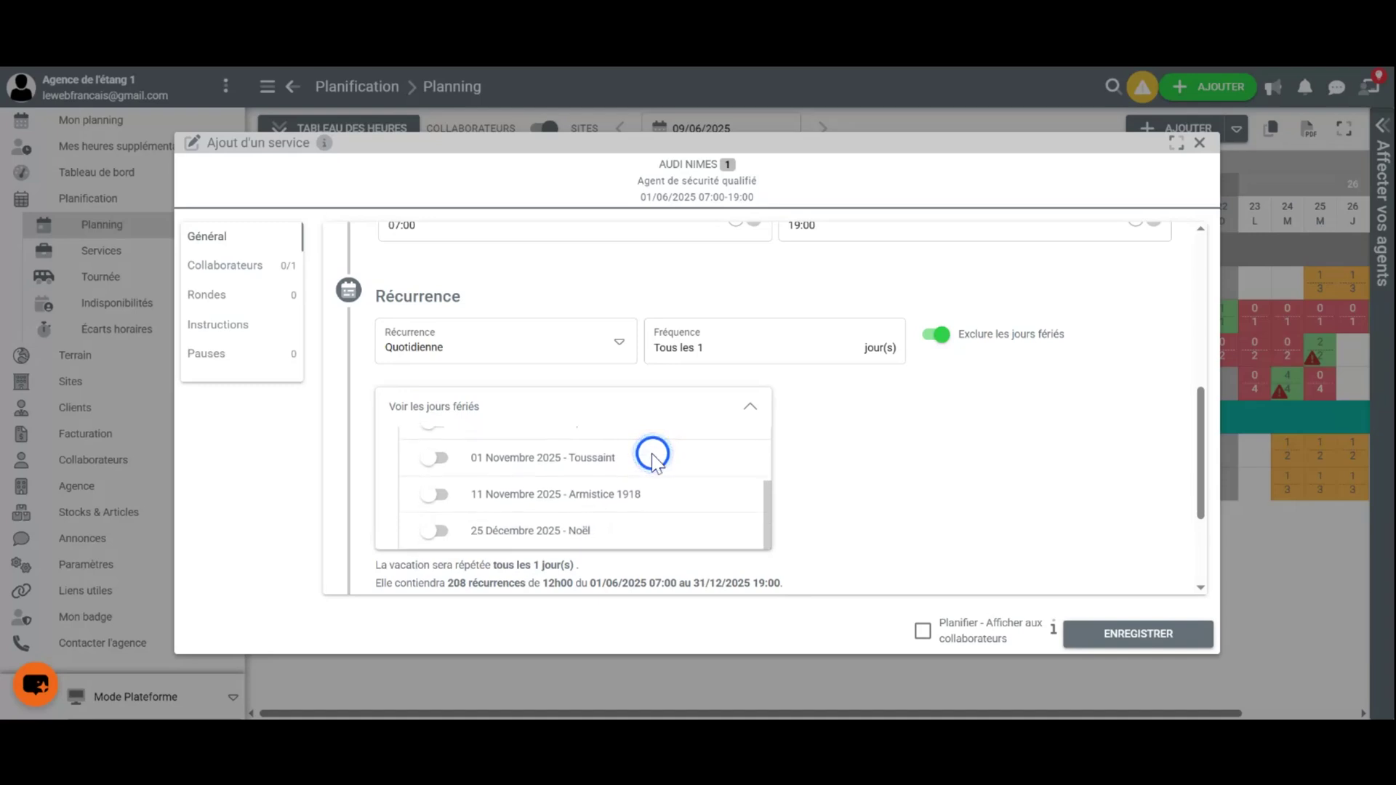
scroll(649, 480, up, 2)
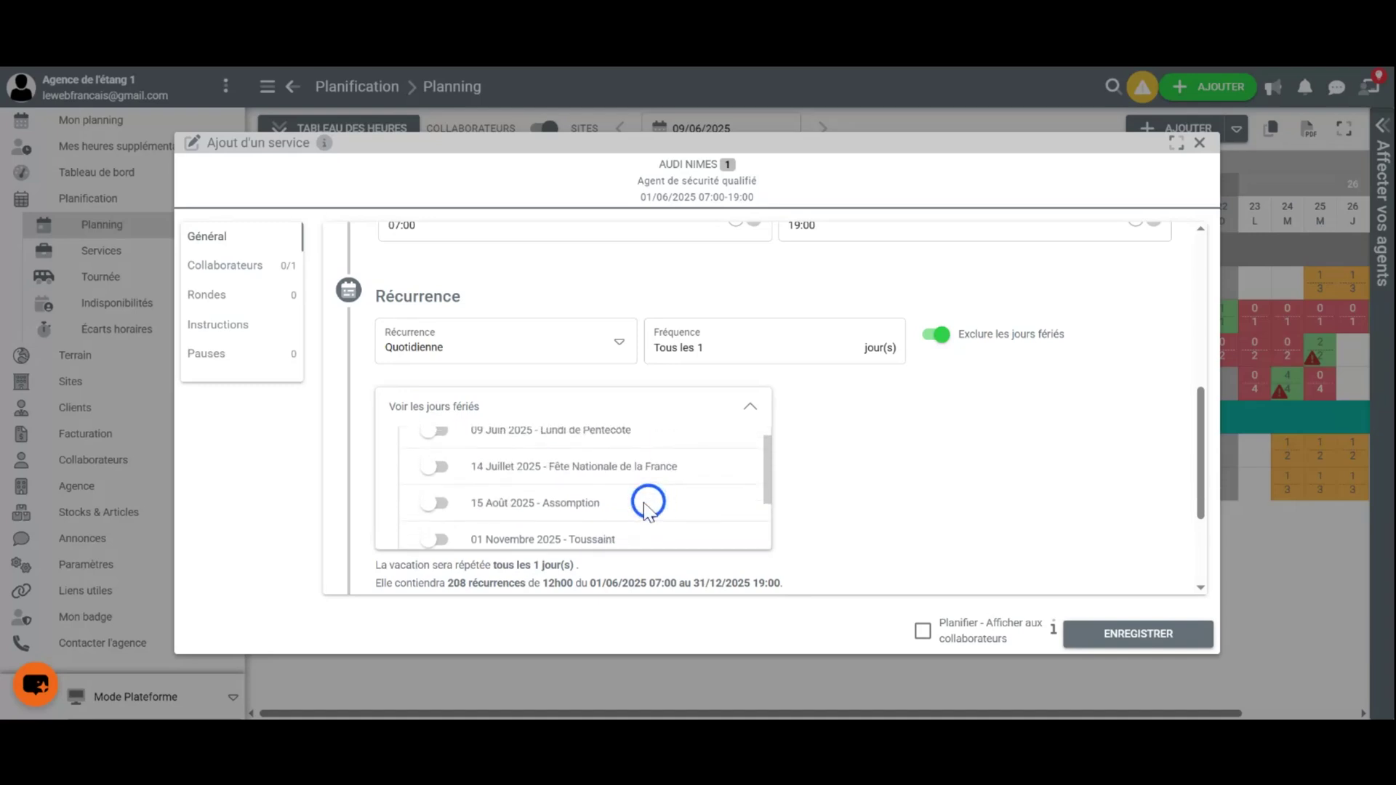
click(434, 503)
click(437, 466)
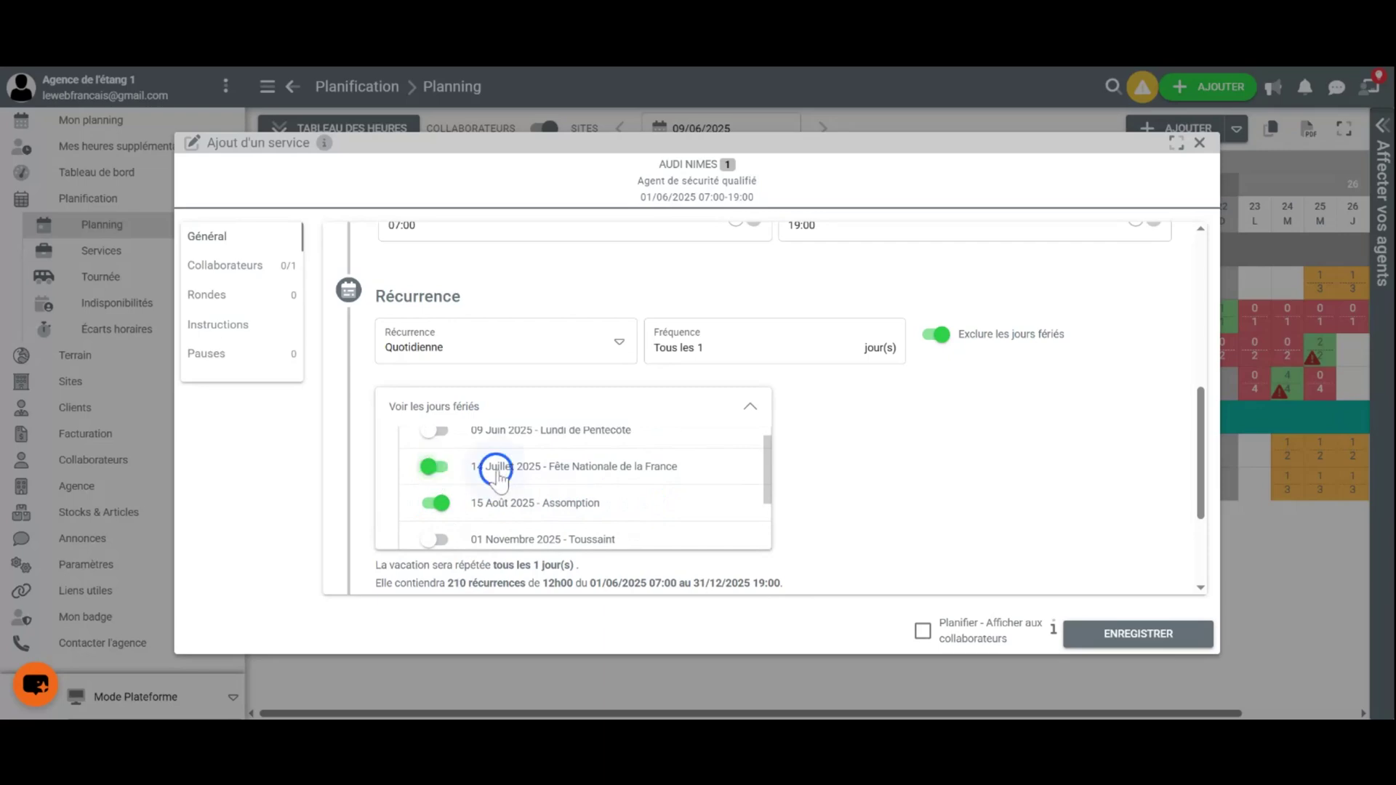
scroll(480, 469, up, 1)
click(435, 445)
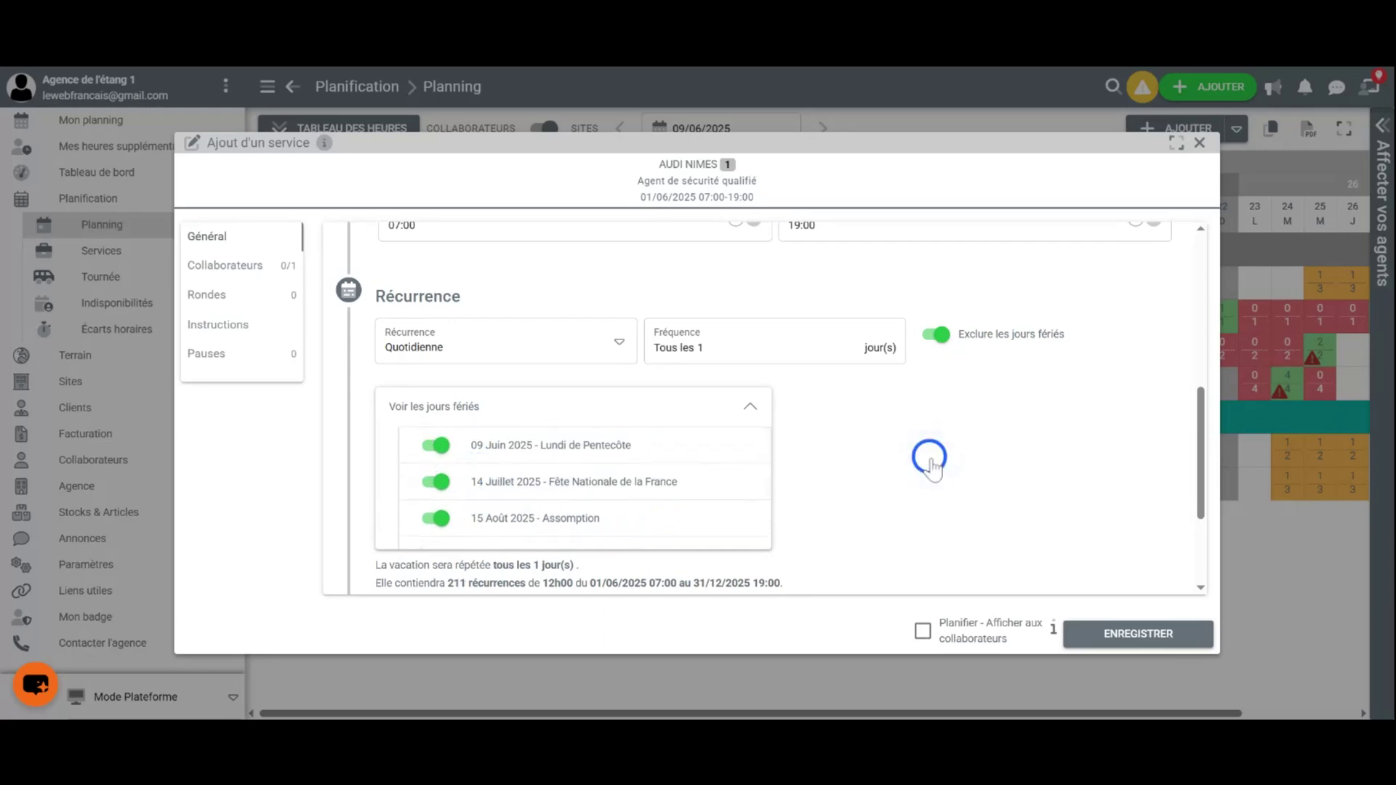
click(930, 459)
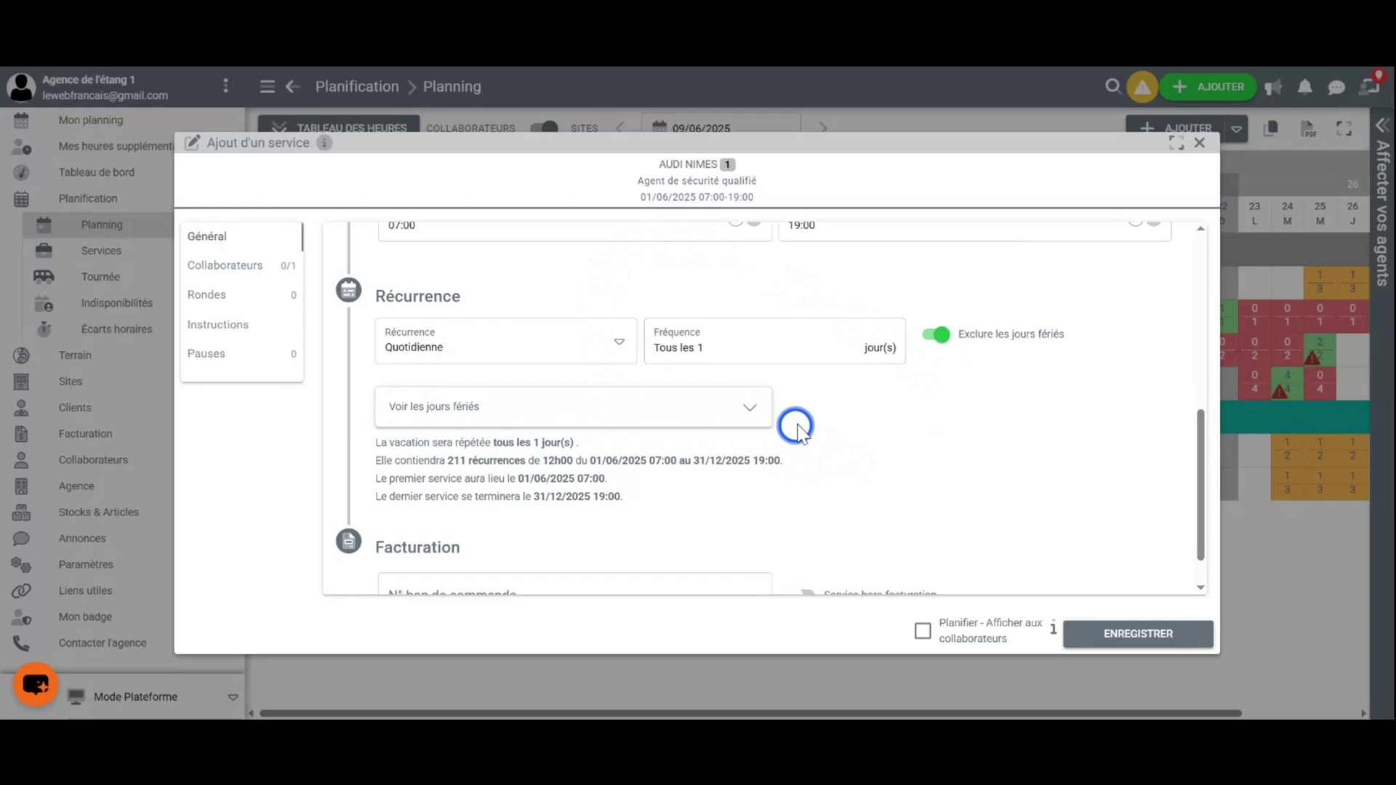
- Try daily recurrence frequencies of every 2 and every 3 days and return the frequency to every 1 day
click(791, 341)
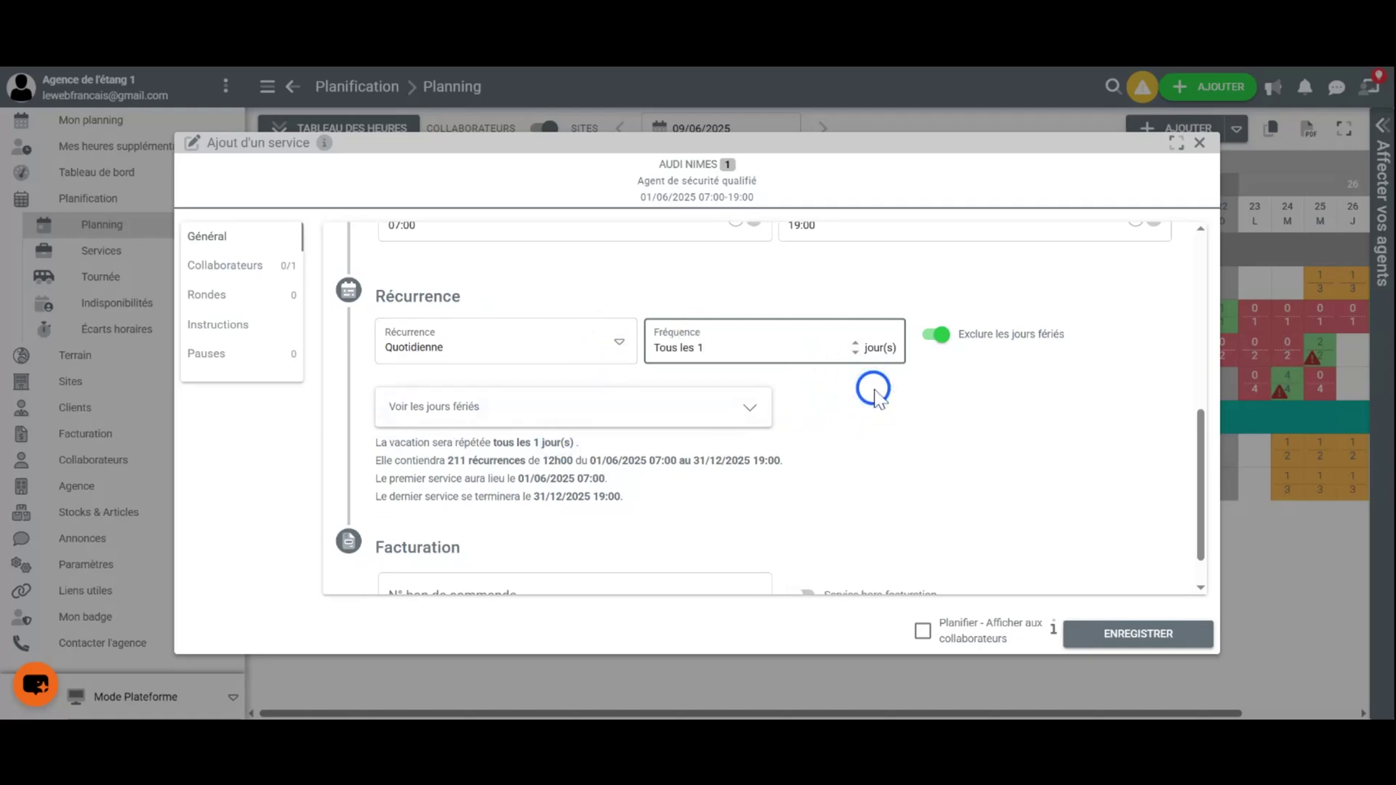
click(856, 342)
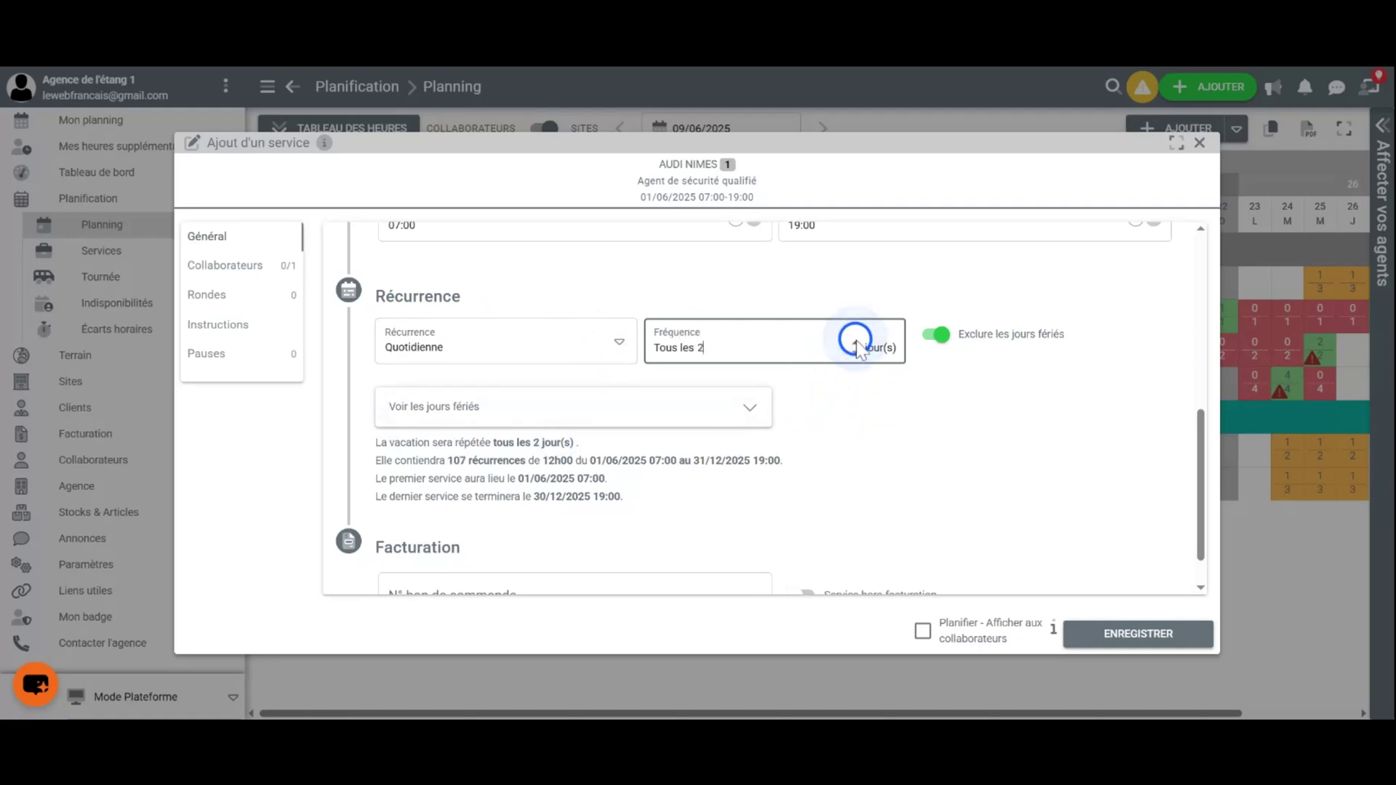
click(856, 342)
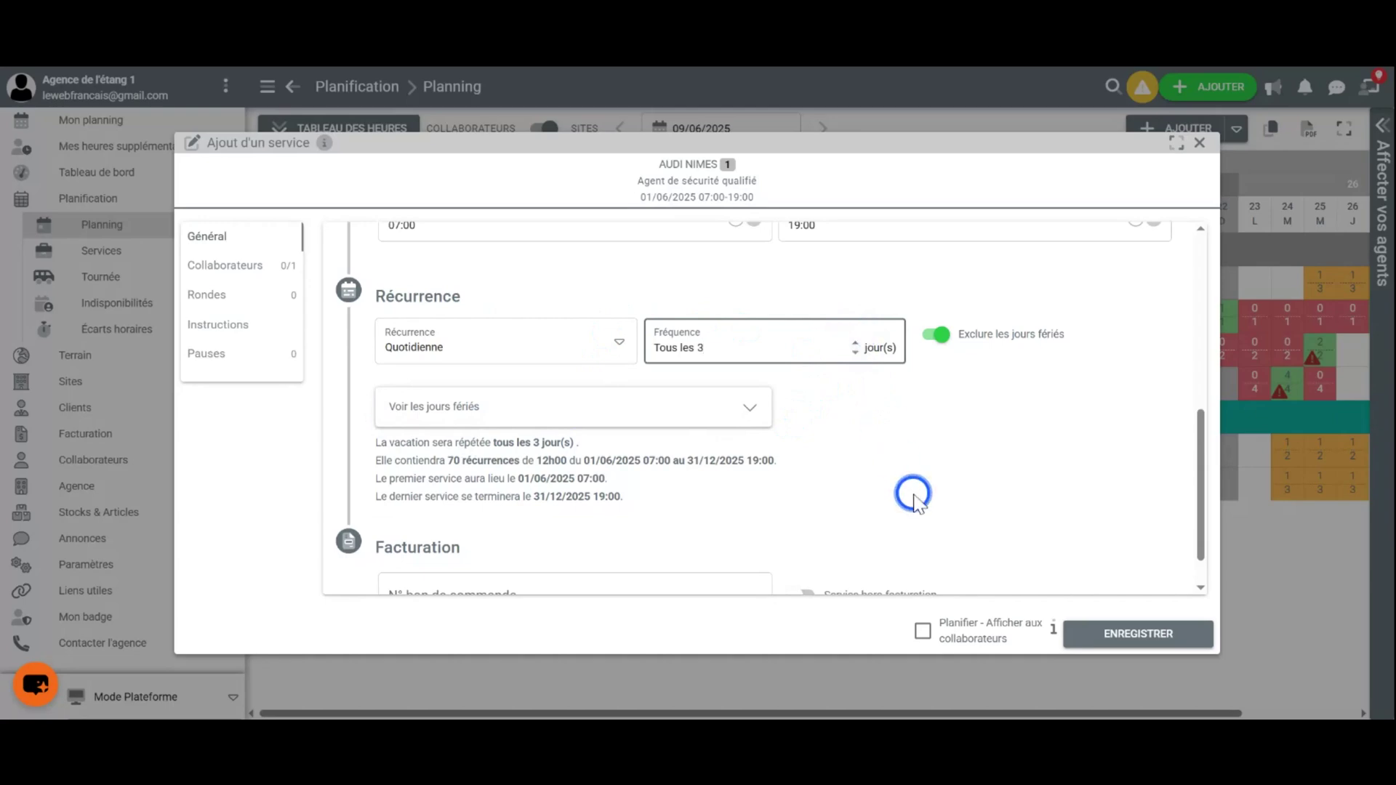
click(855, 353)
click(855, 353)
- Set the recurrence to Hebdomadaire and select Lundi, Mercredi, Jeudi and Vendredi as the service days
click(594, 345)
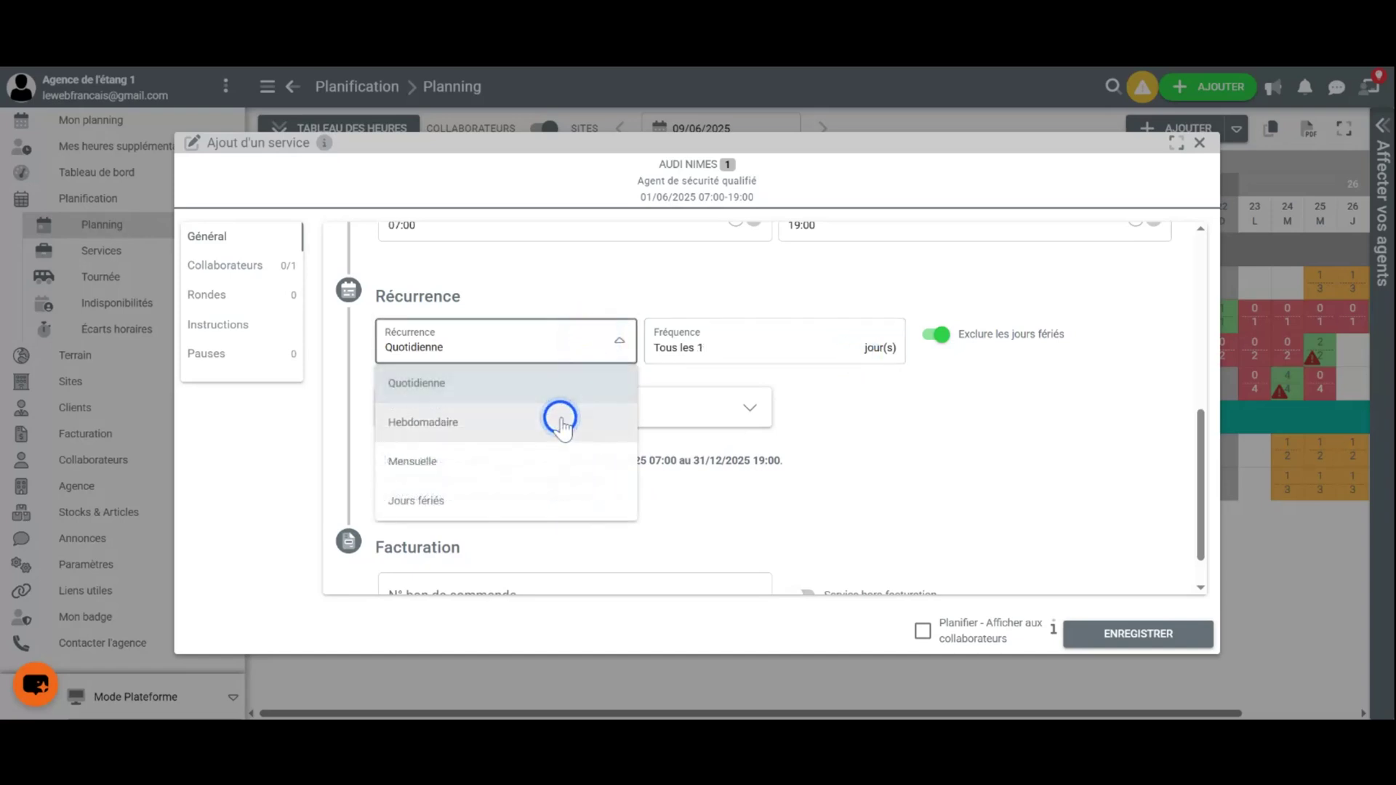
click(560, 421)
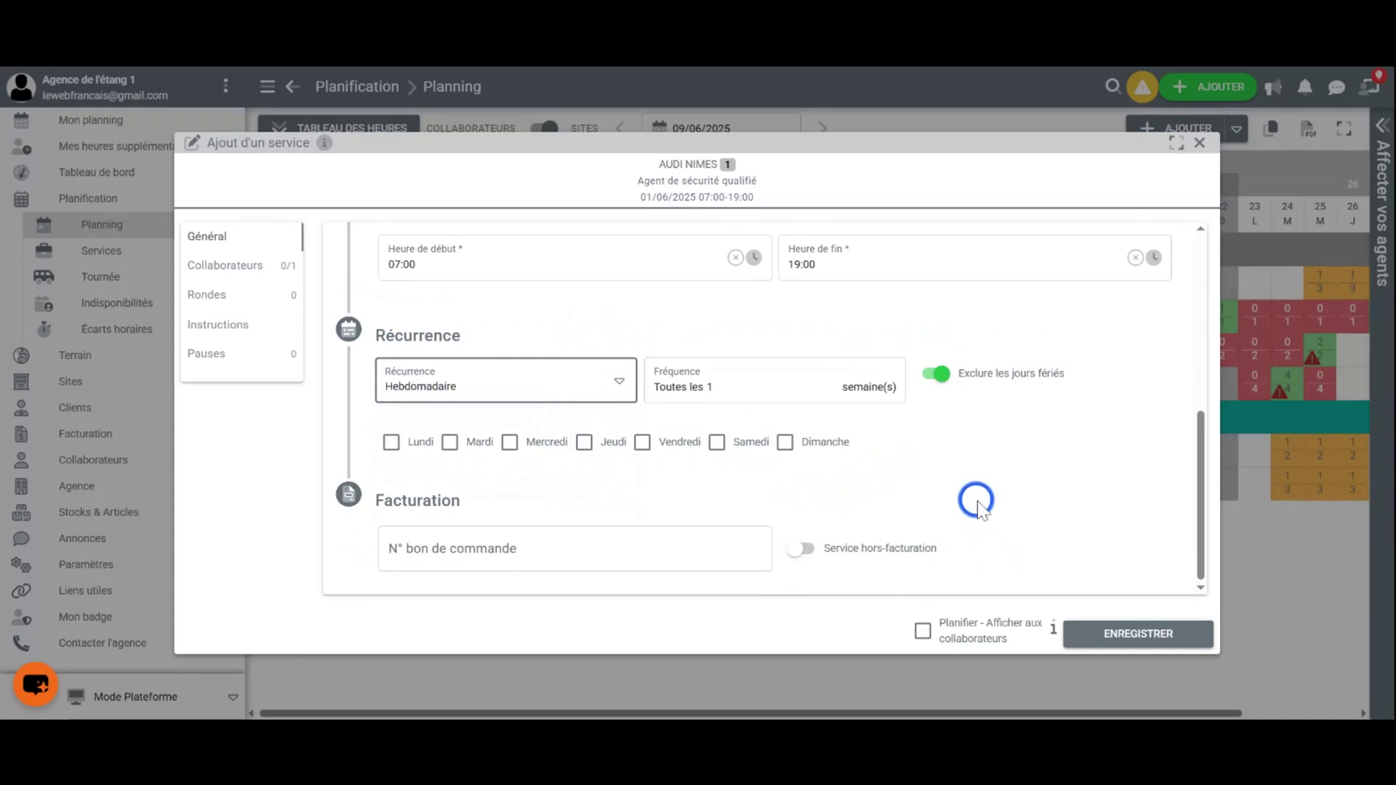
scroll(976, 502, up, 1)
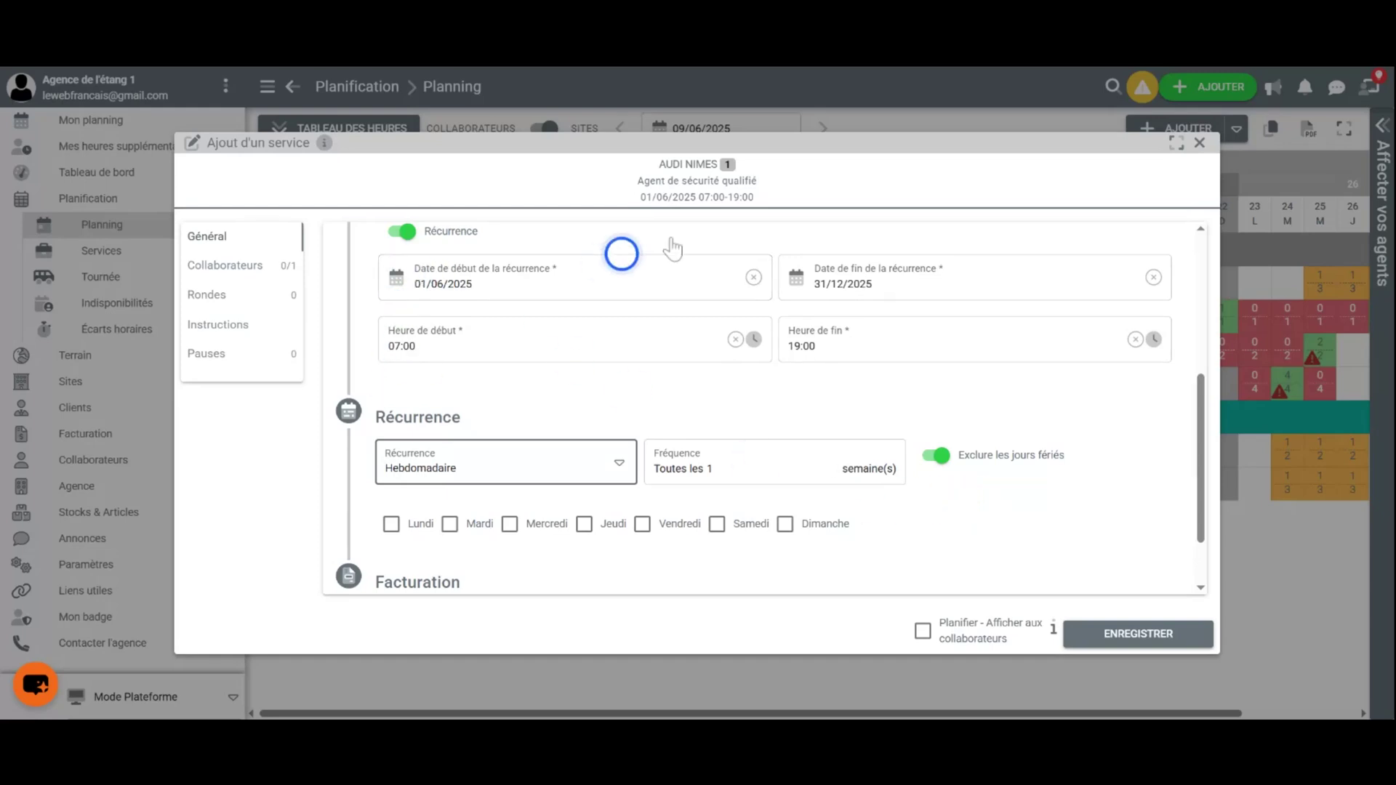
click(391, 524)
click(510, 525)
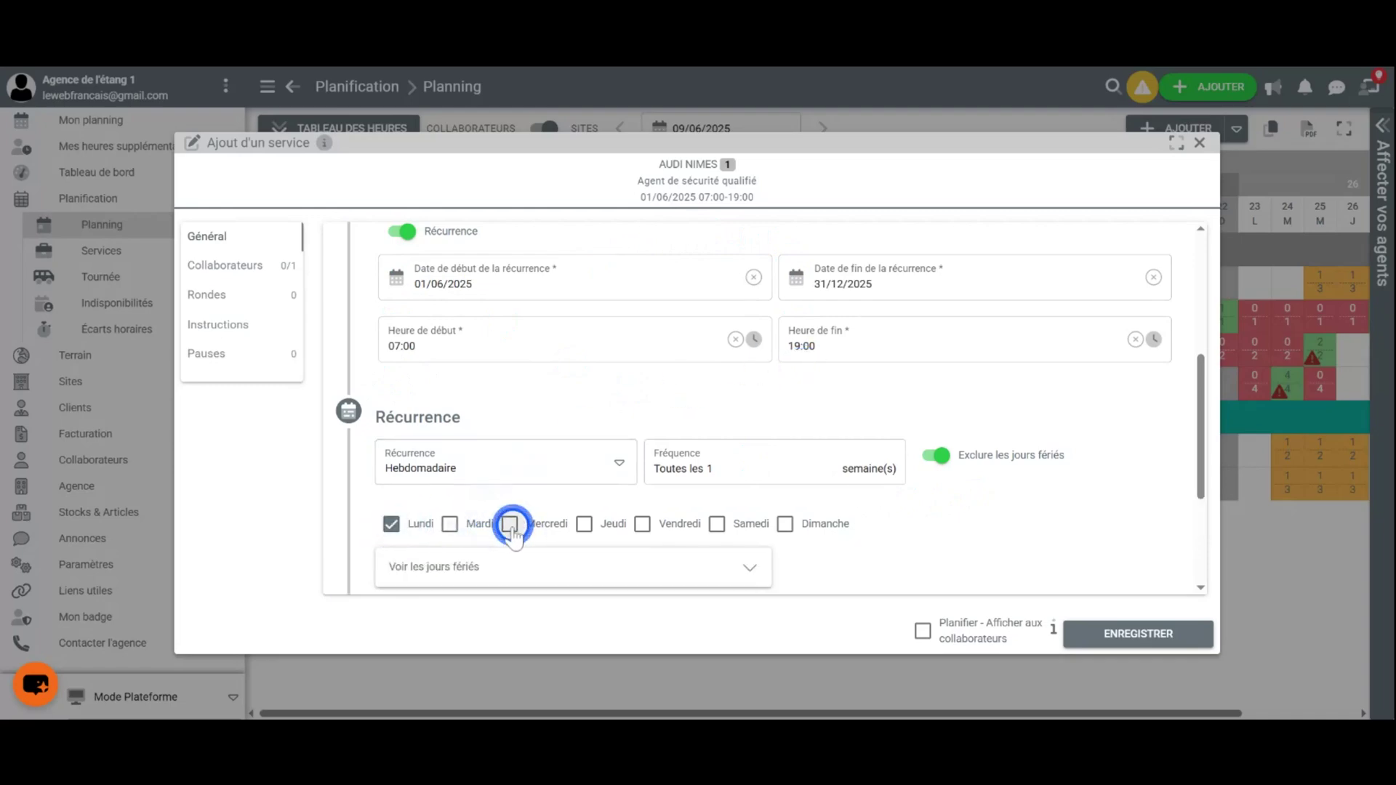
click(584, 524)
click(641, 524)
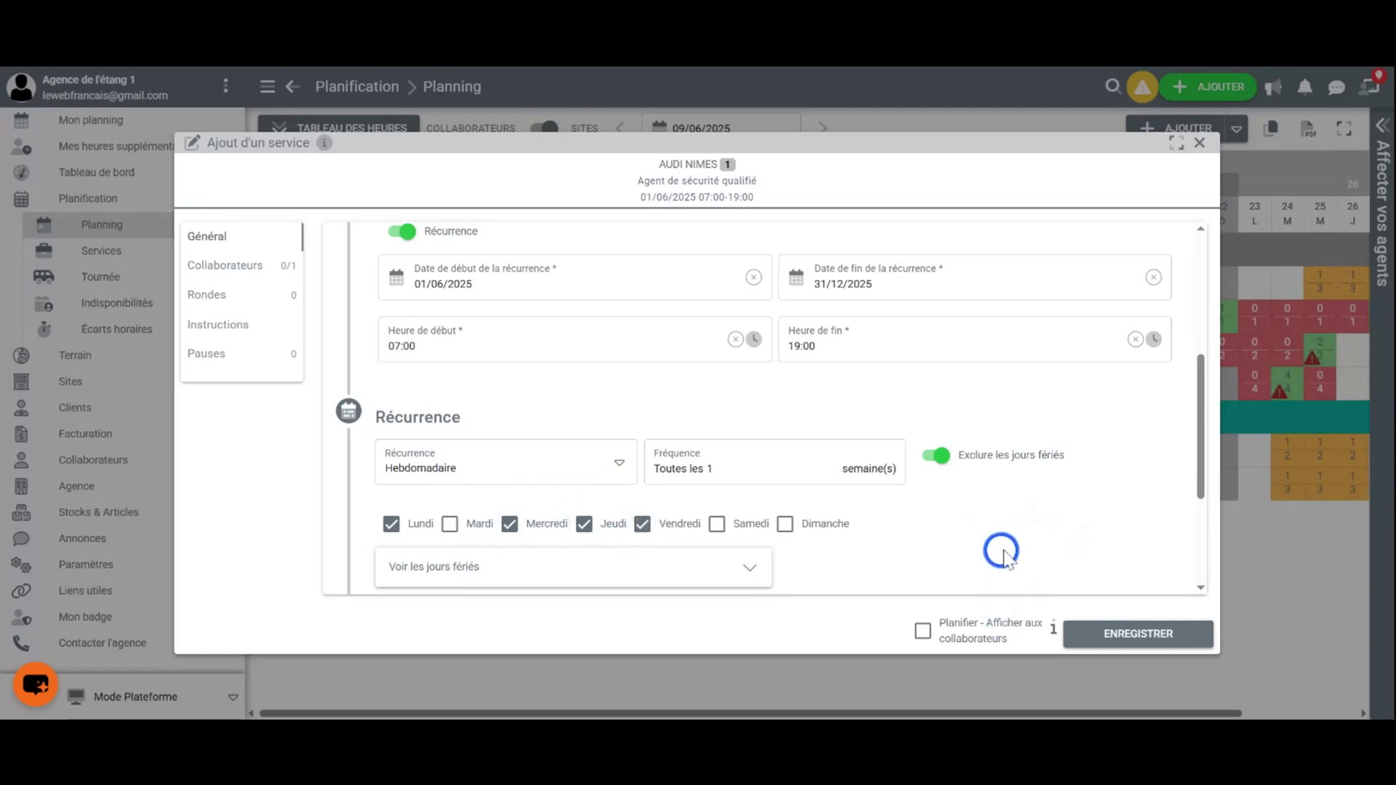
- Turn off the exclusion of public holidays and review the weekly recurrence's dates and summary
scroll(1000, 458, down, 1)
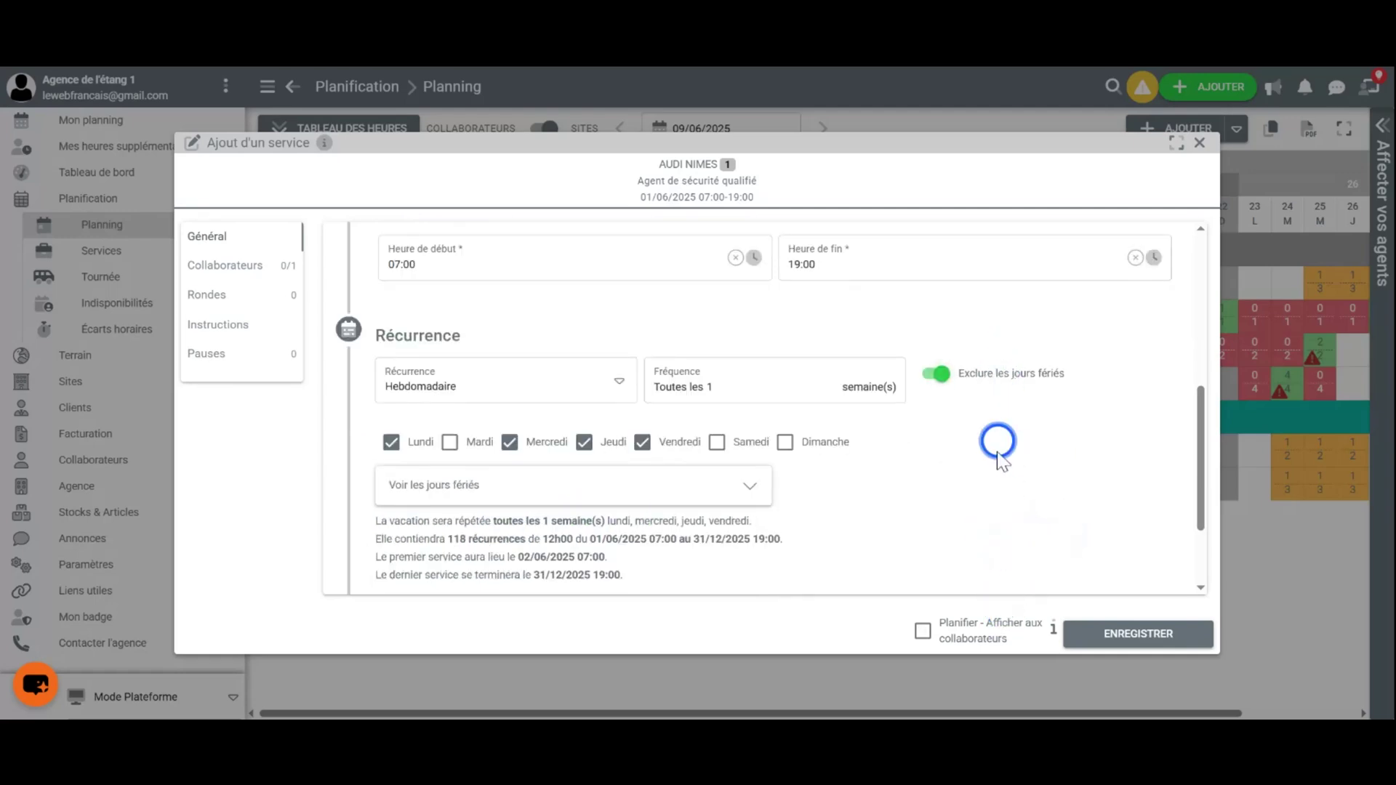
click(971, 372)
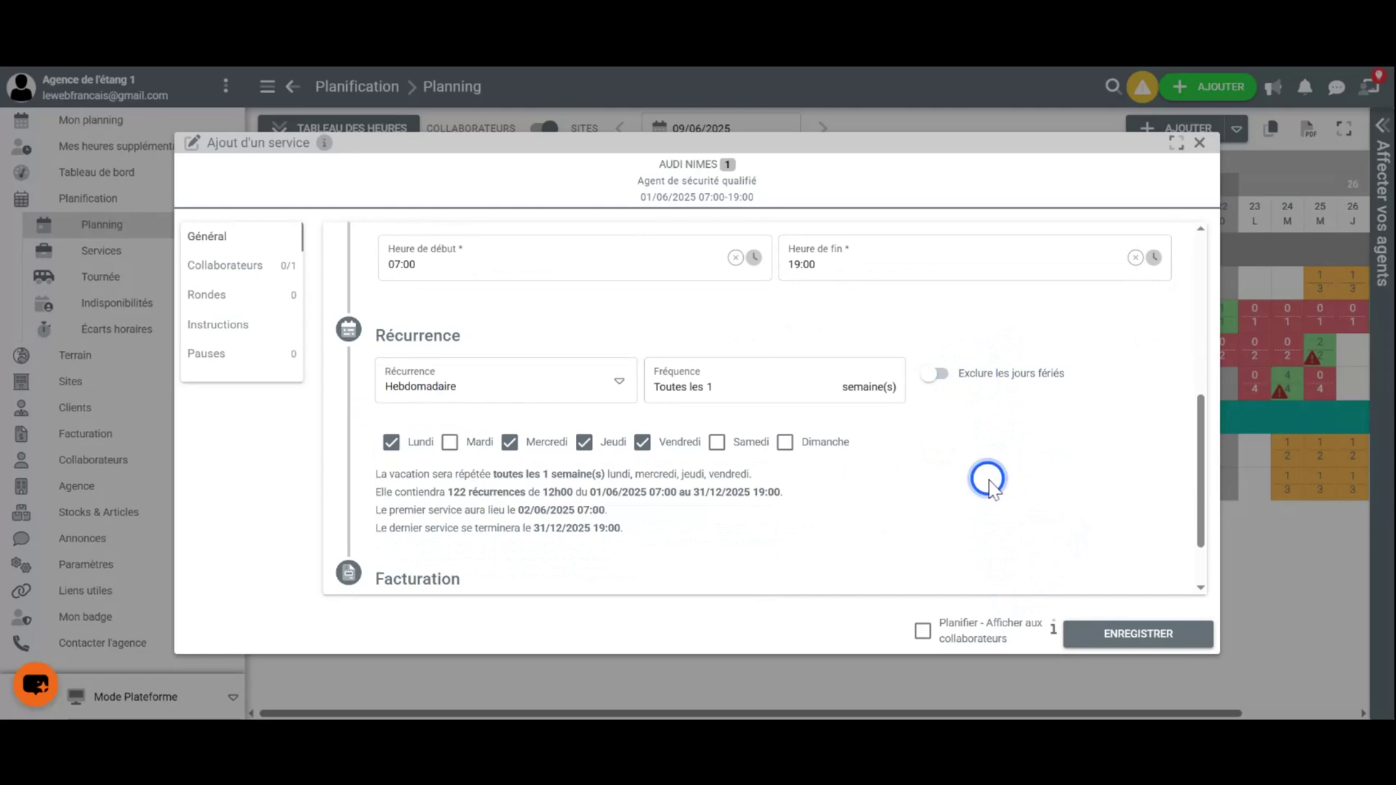
scroll(991, 489, up, 1)
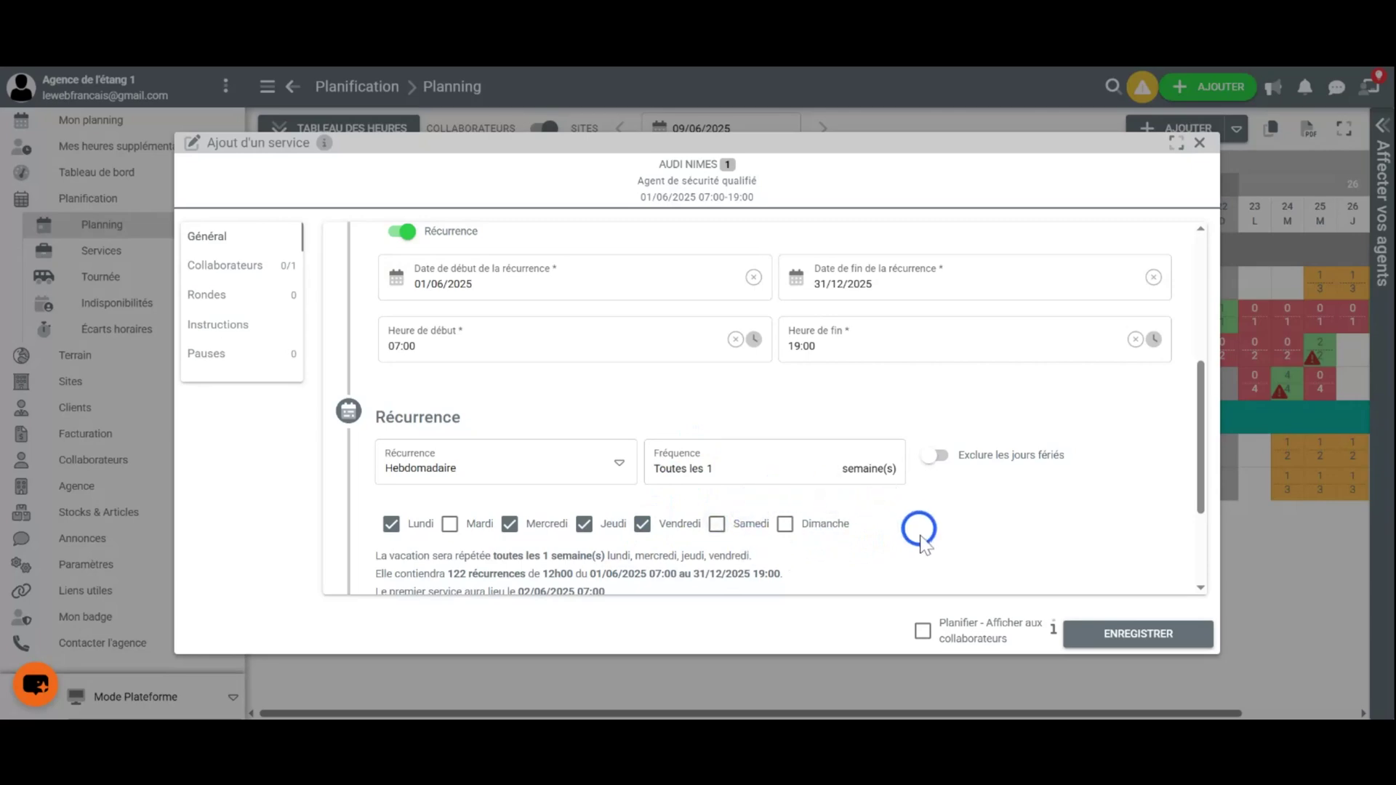
scroll(917, 541, down, 1)
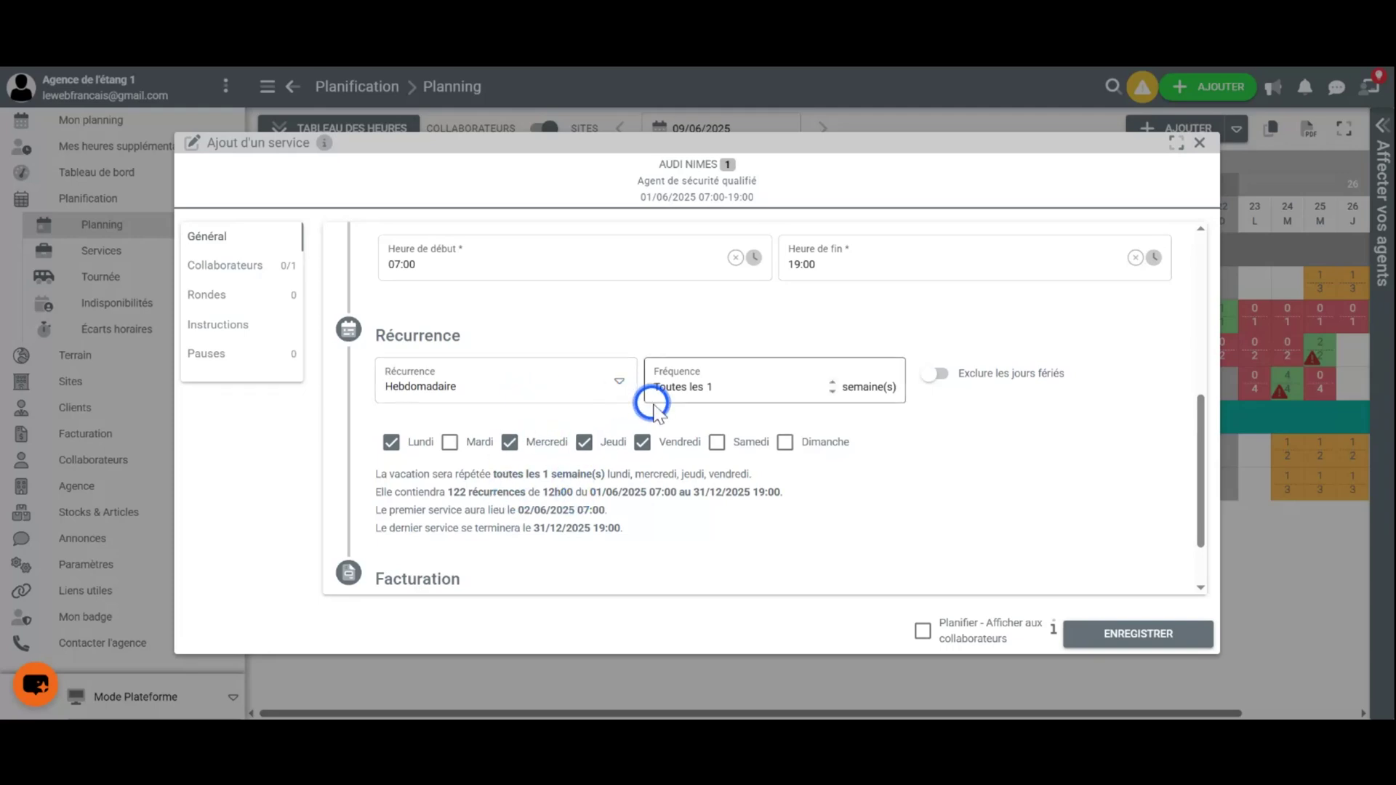
- Try a longer weekly frequency starting with every 2 weeks and return the frequency to every 1 week
click(831, 383)
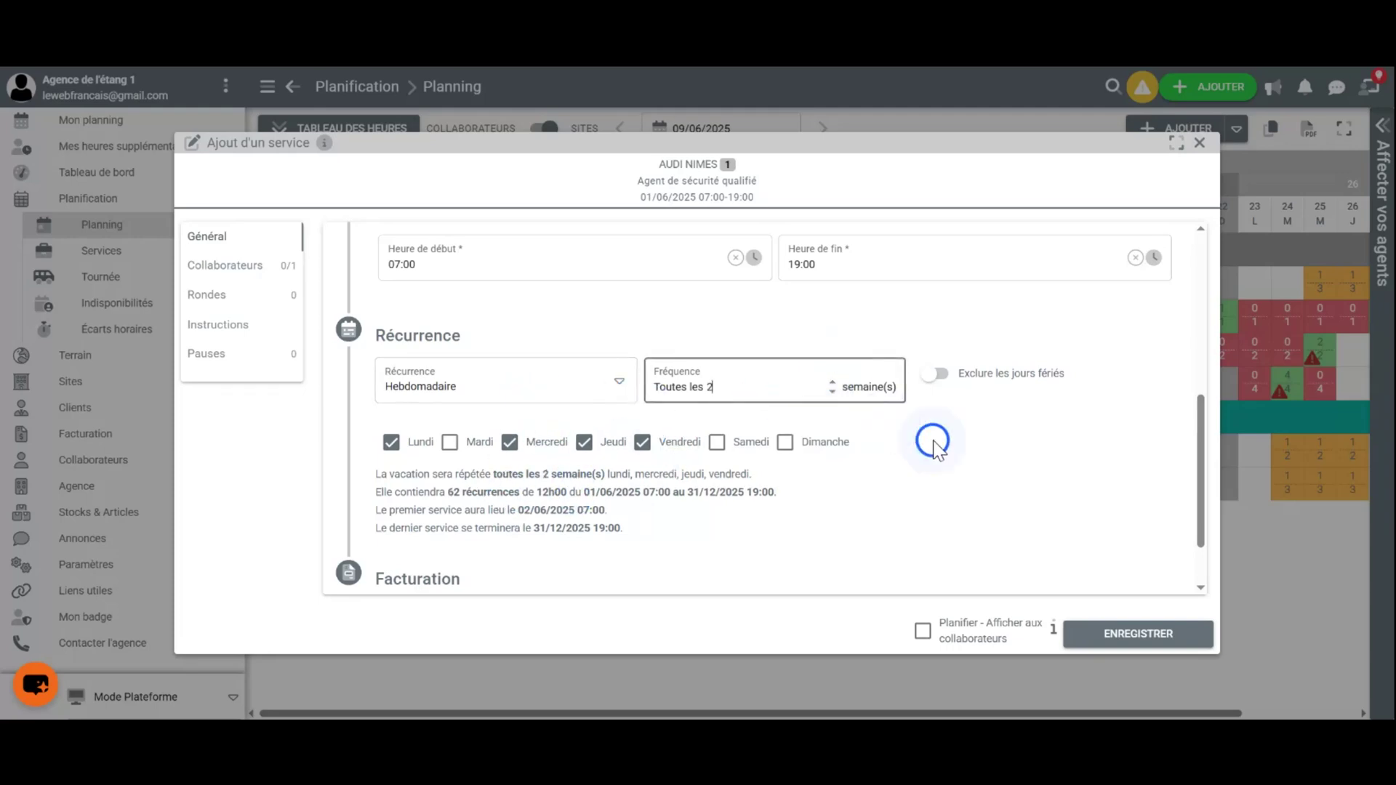
click(831, 382)
click(832, 391)
click(832, 391)
- Set the recurrence to Mensuelle and select days 1, 3, 4, 10, 12, 13, 16, 24, 26 and 29 of the month
click(590, 375)
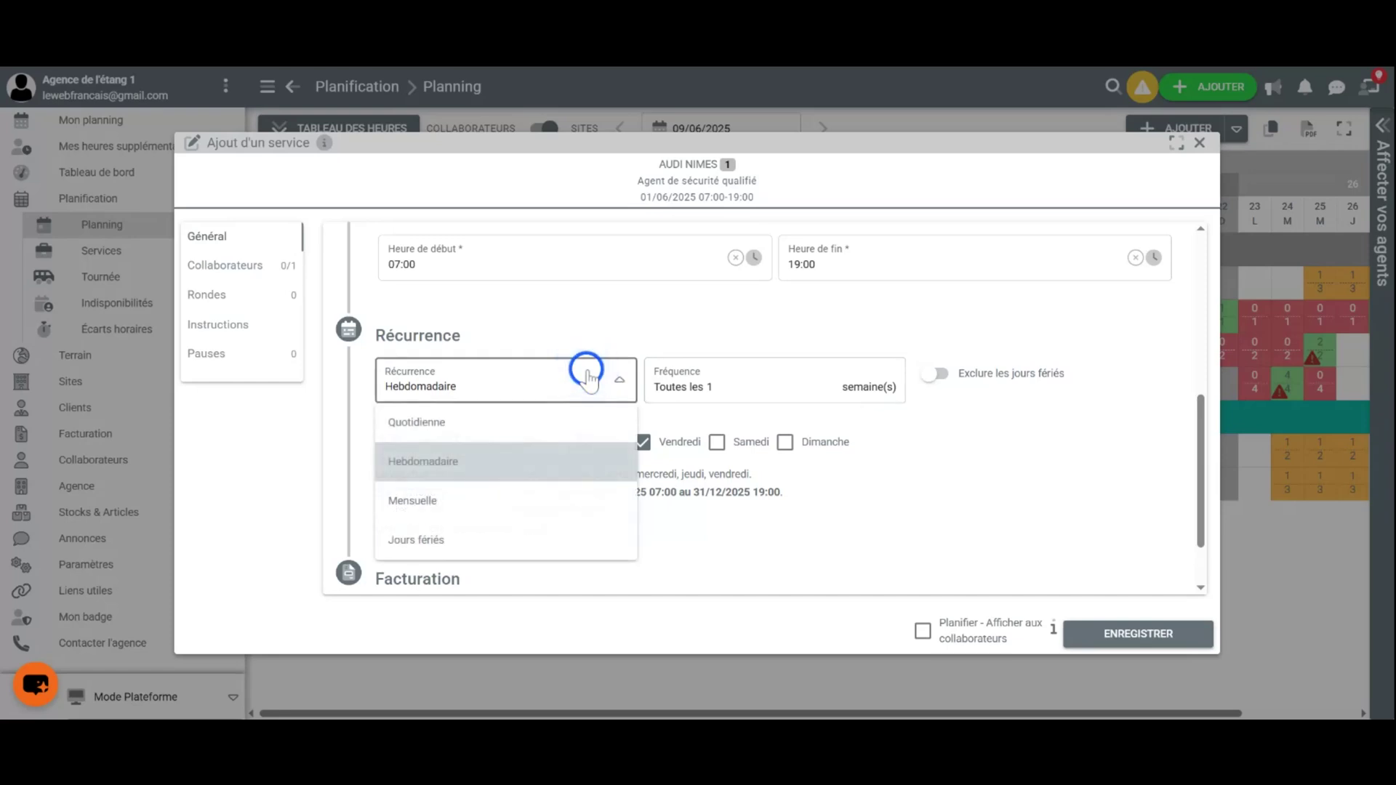
click(548, 501)
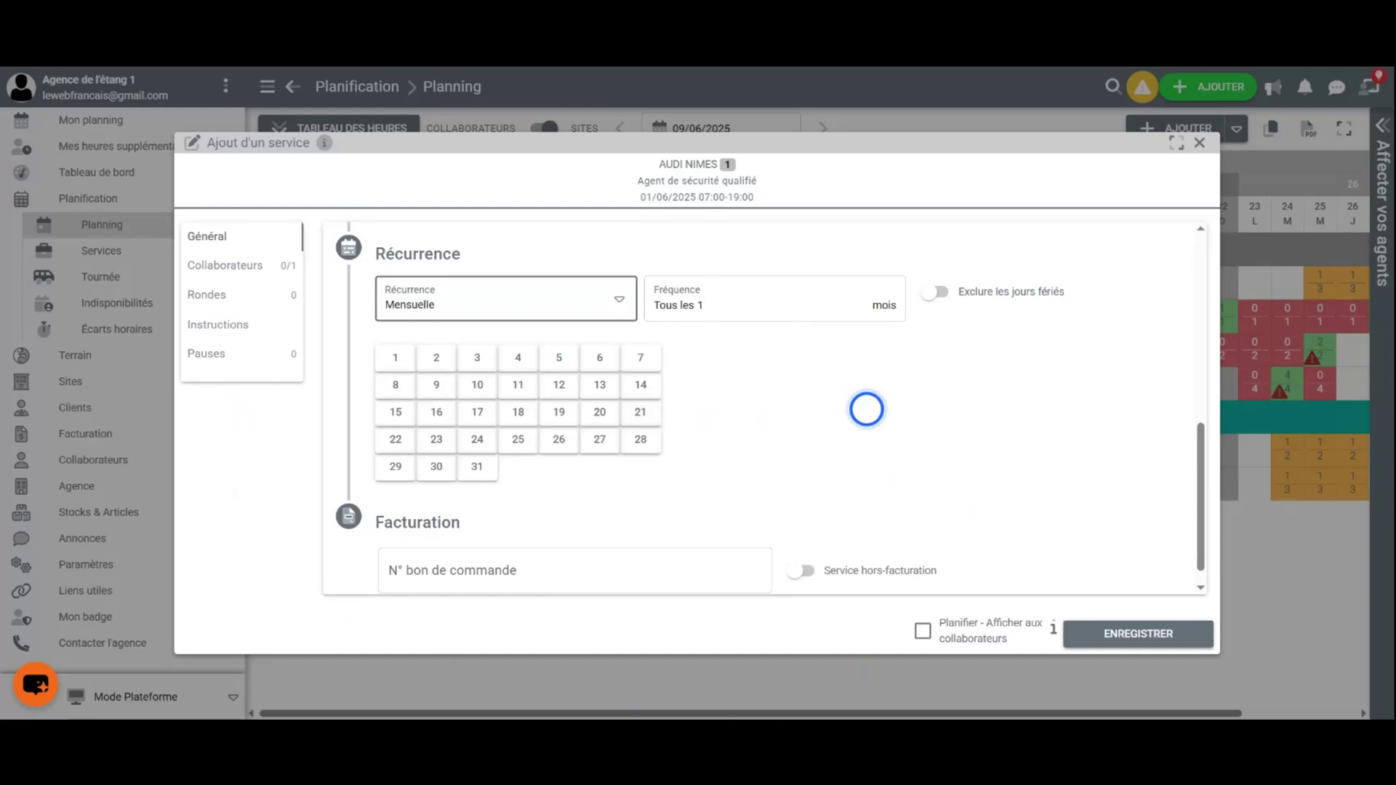
click(396, 357)
click(477, 357)
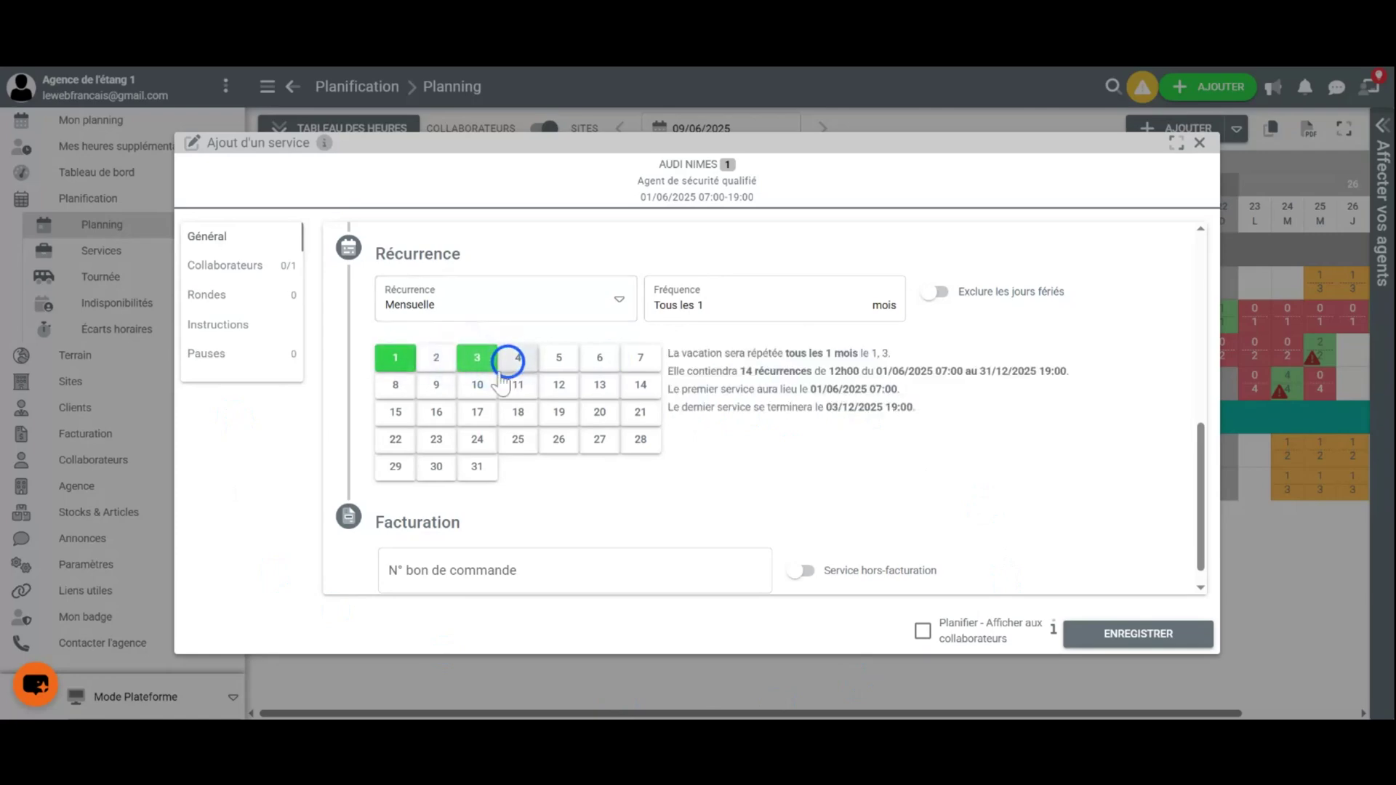
click(507, 358)
click(477, 385)
click(559, 385)
click(599, 384)
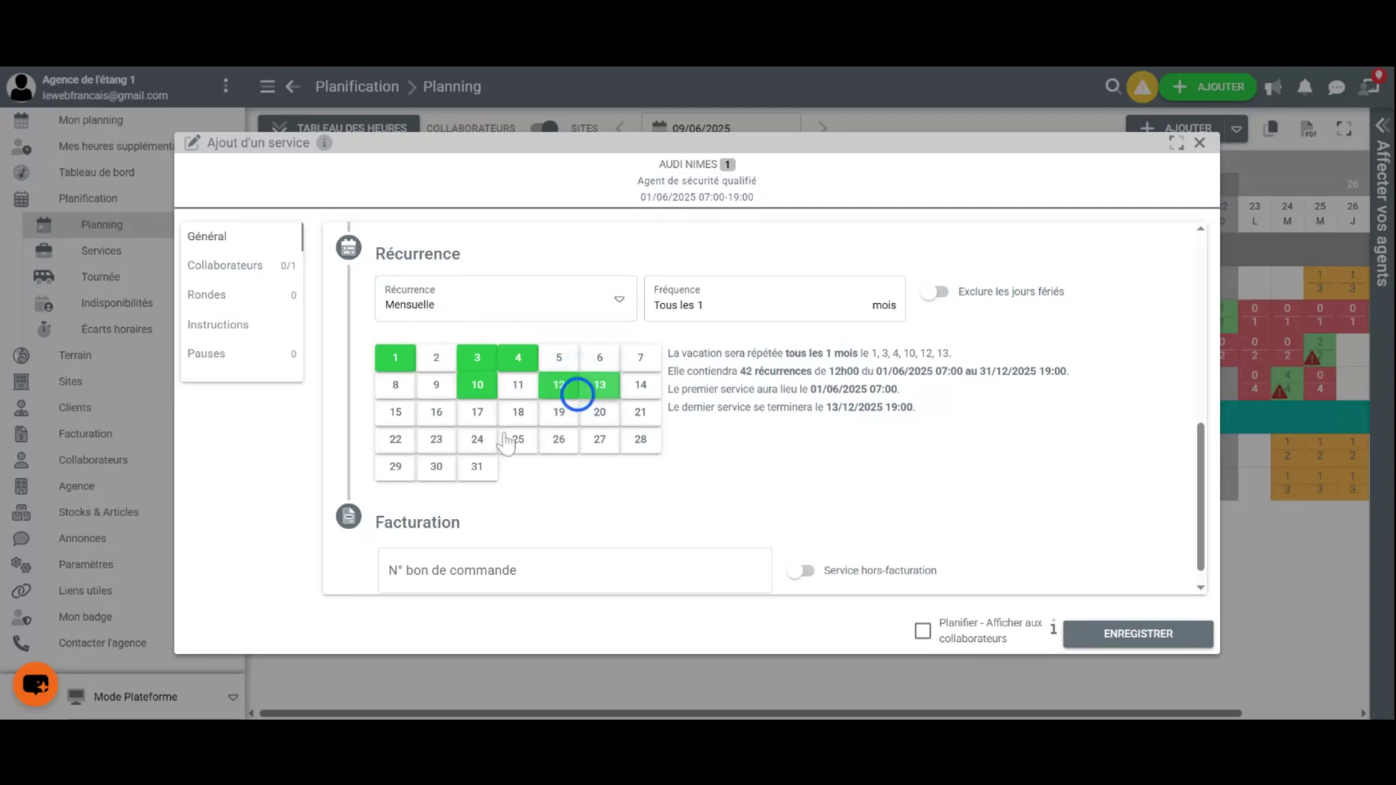
click(447, 416)
click(477, 440)
click(556, 439)
click(393, 469)
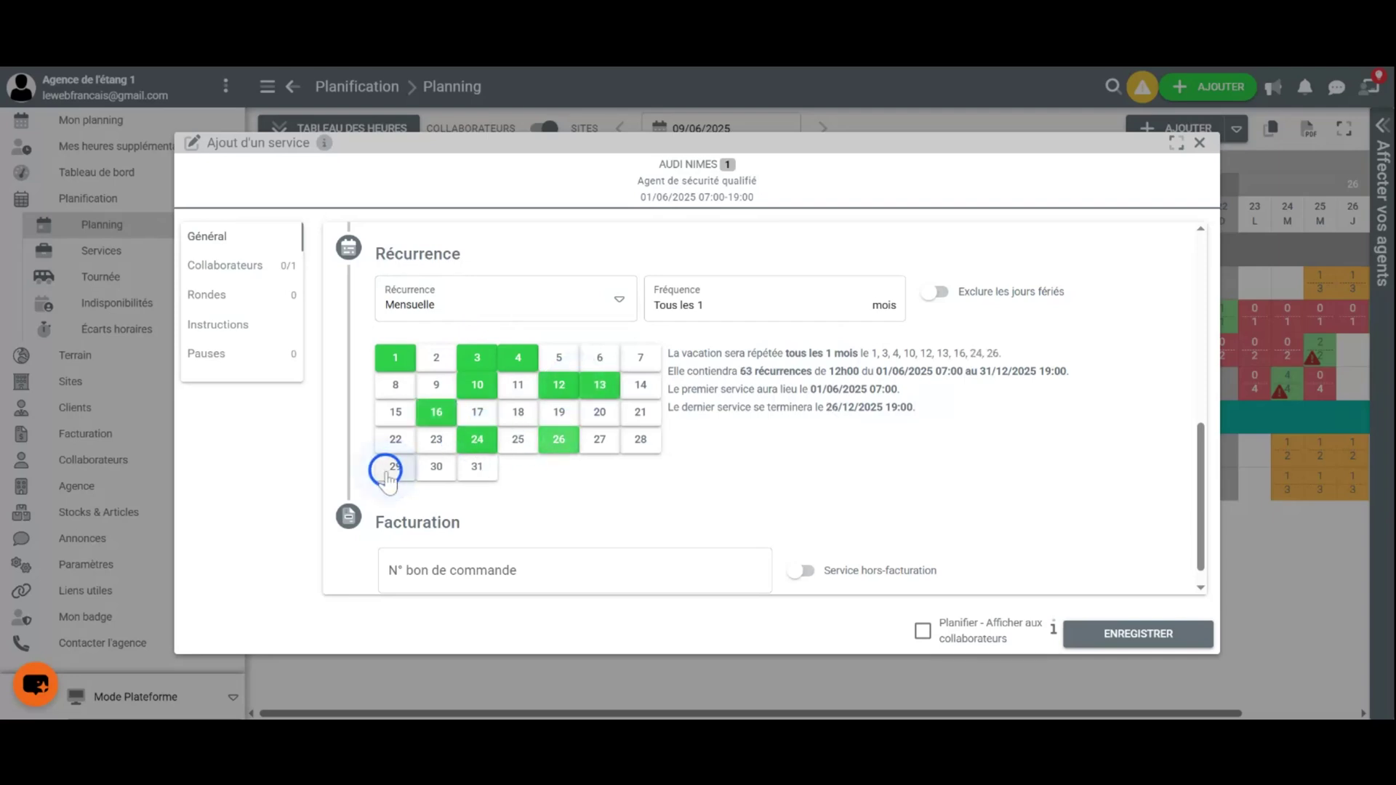
click(648, 477)
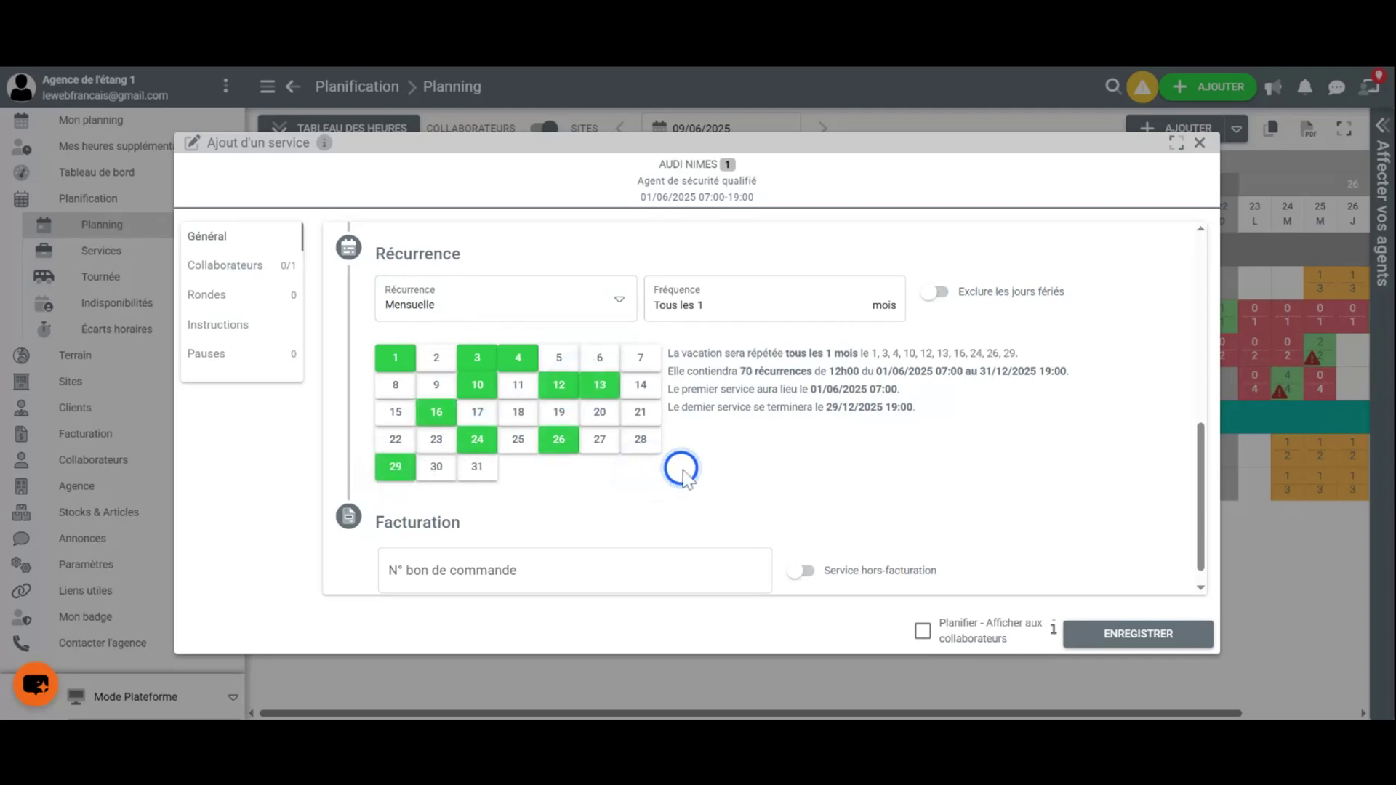
click(630, 311)
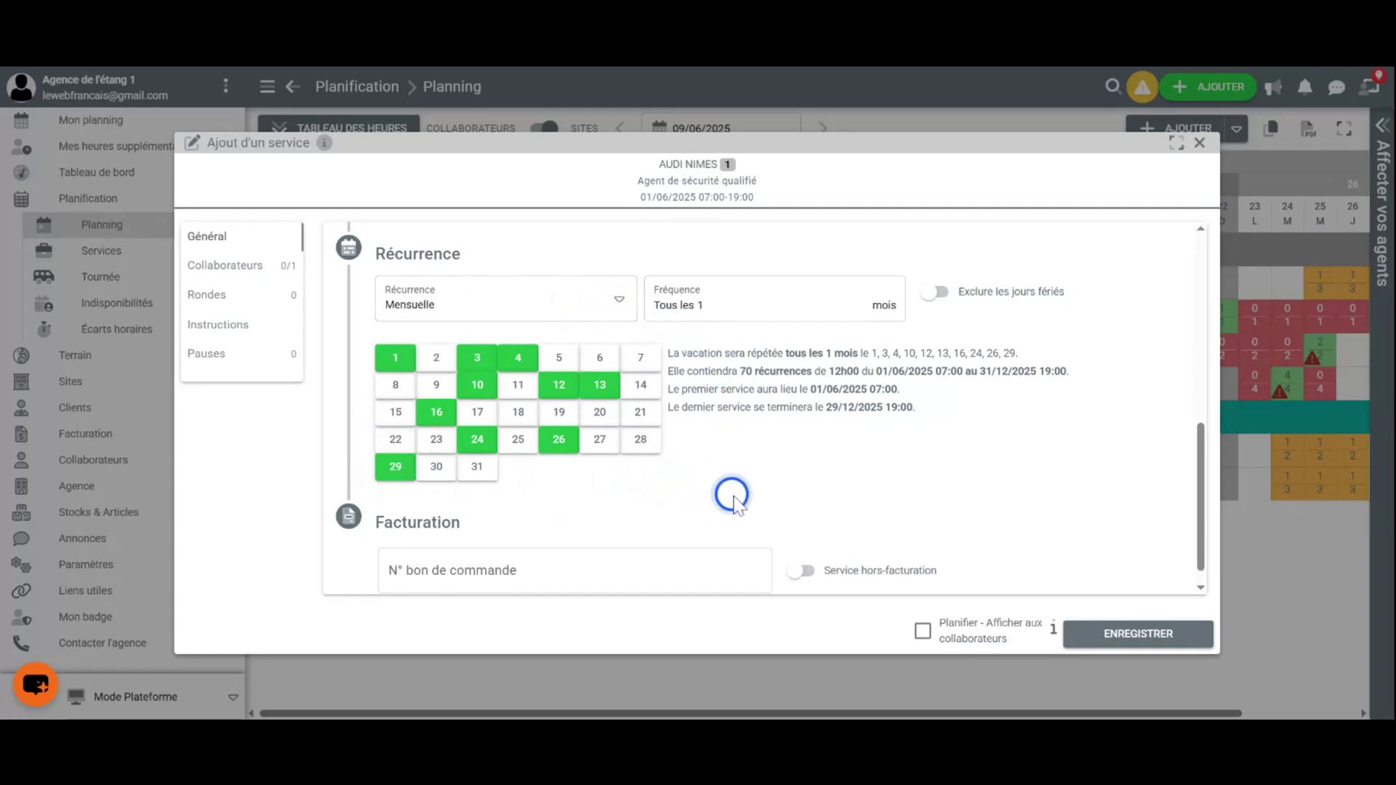
- Examine the recurrence period together with the occurrence count and repeated days in the monthly summary
scroll(735, 491, up, 2)
scroll(741, 490, up, 1)
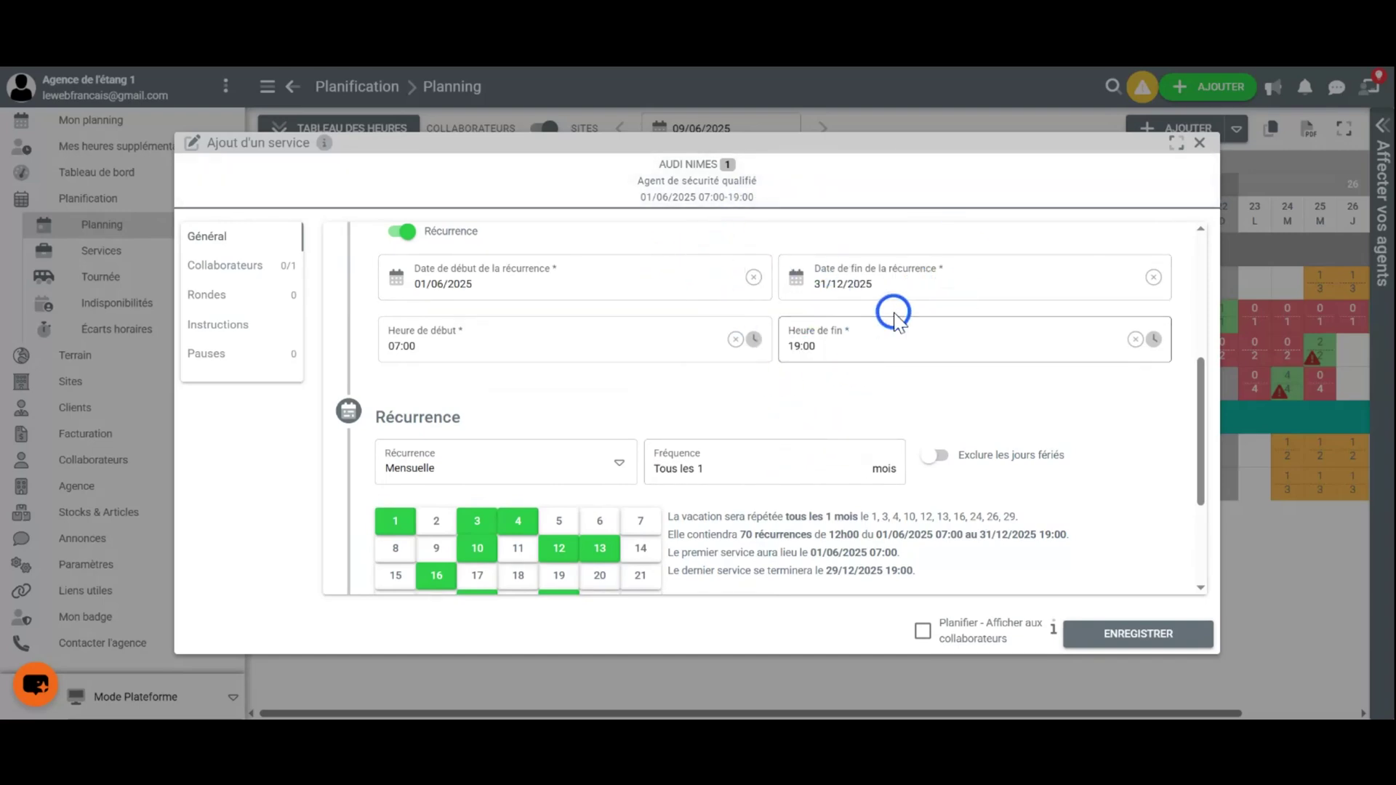
scroll(893, 314, down, 4)
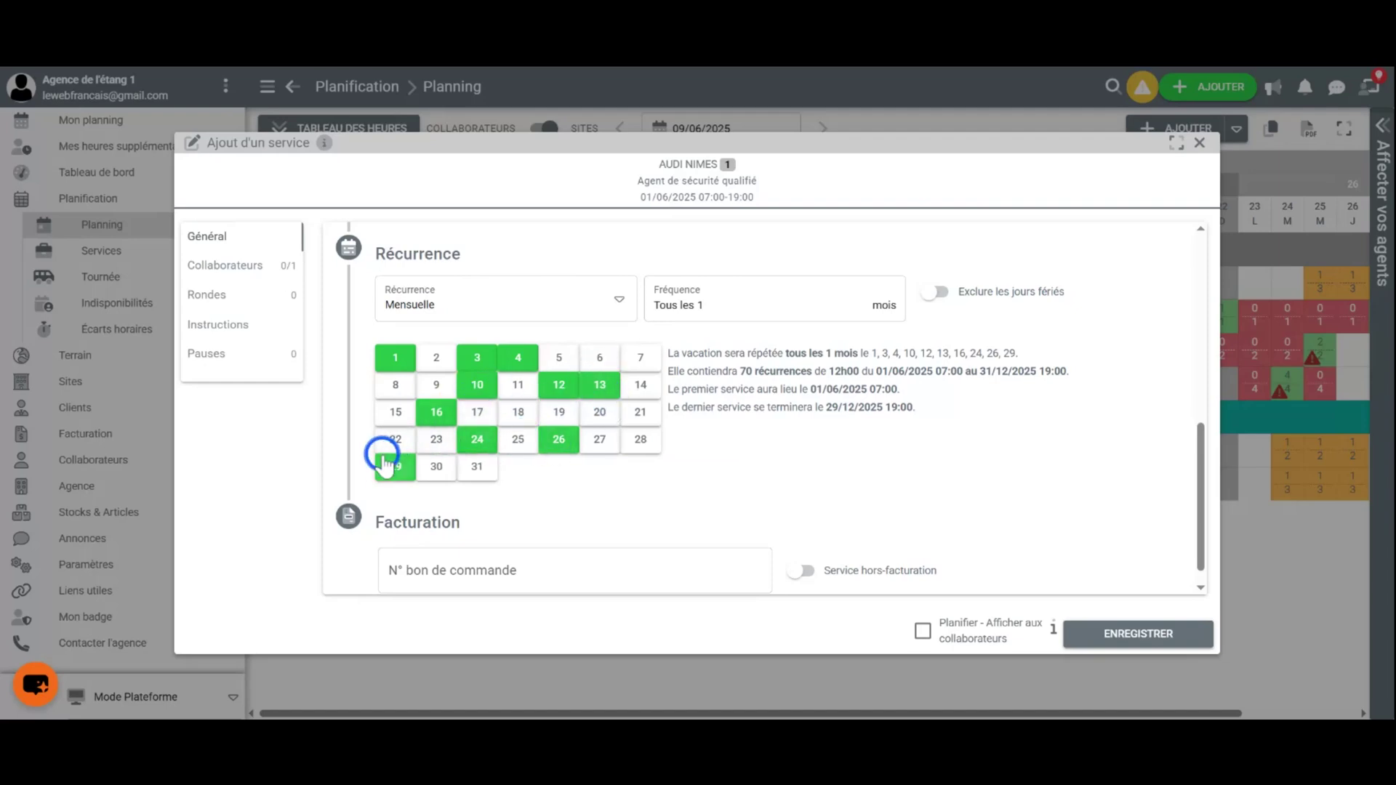
drag(738, 371, 810, 367)
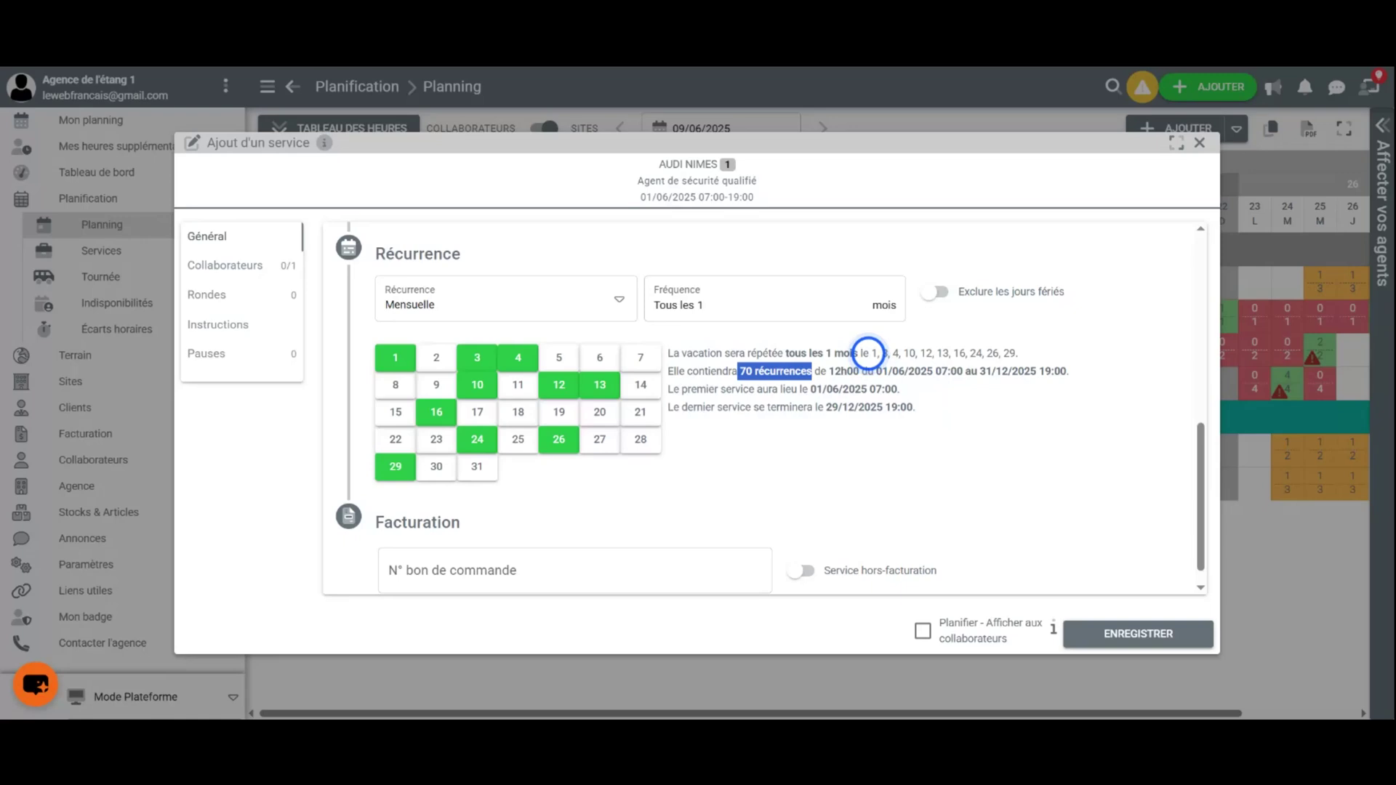
drag(870, 354, 1028, 352)
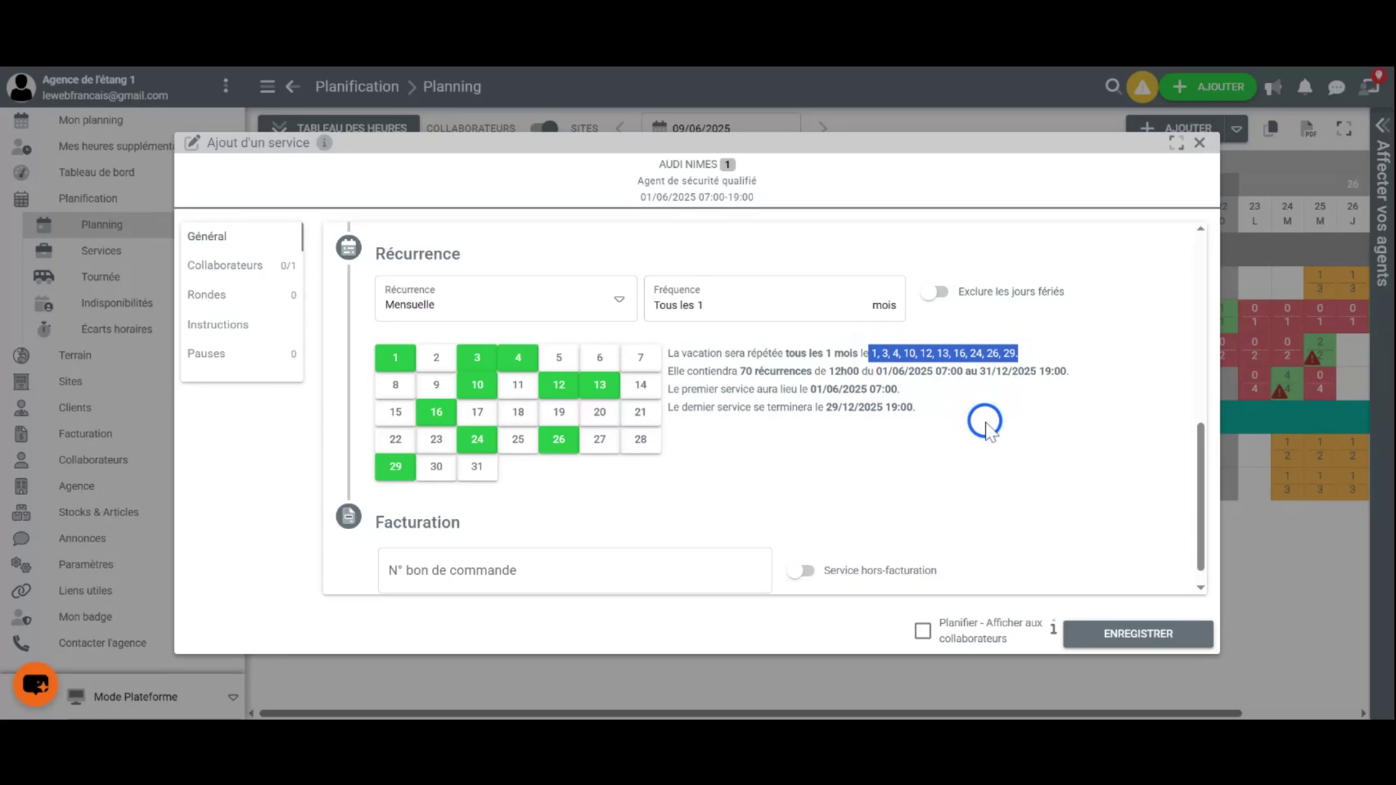
scroll(985, 423, up, 3)
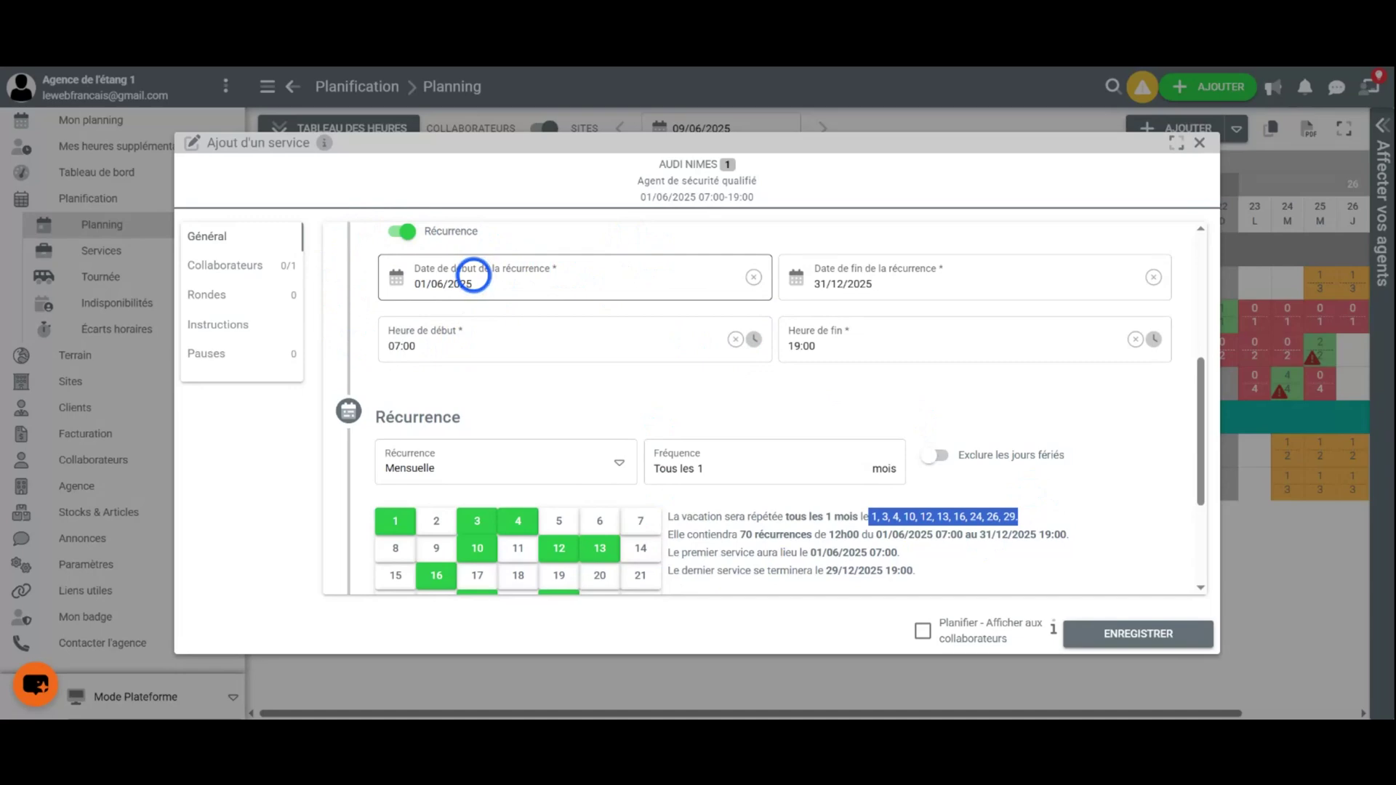
scroll(802, 477, down, 2)
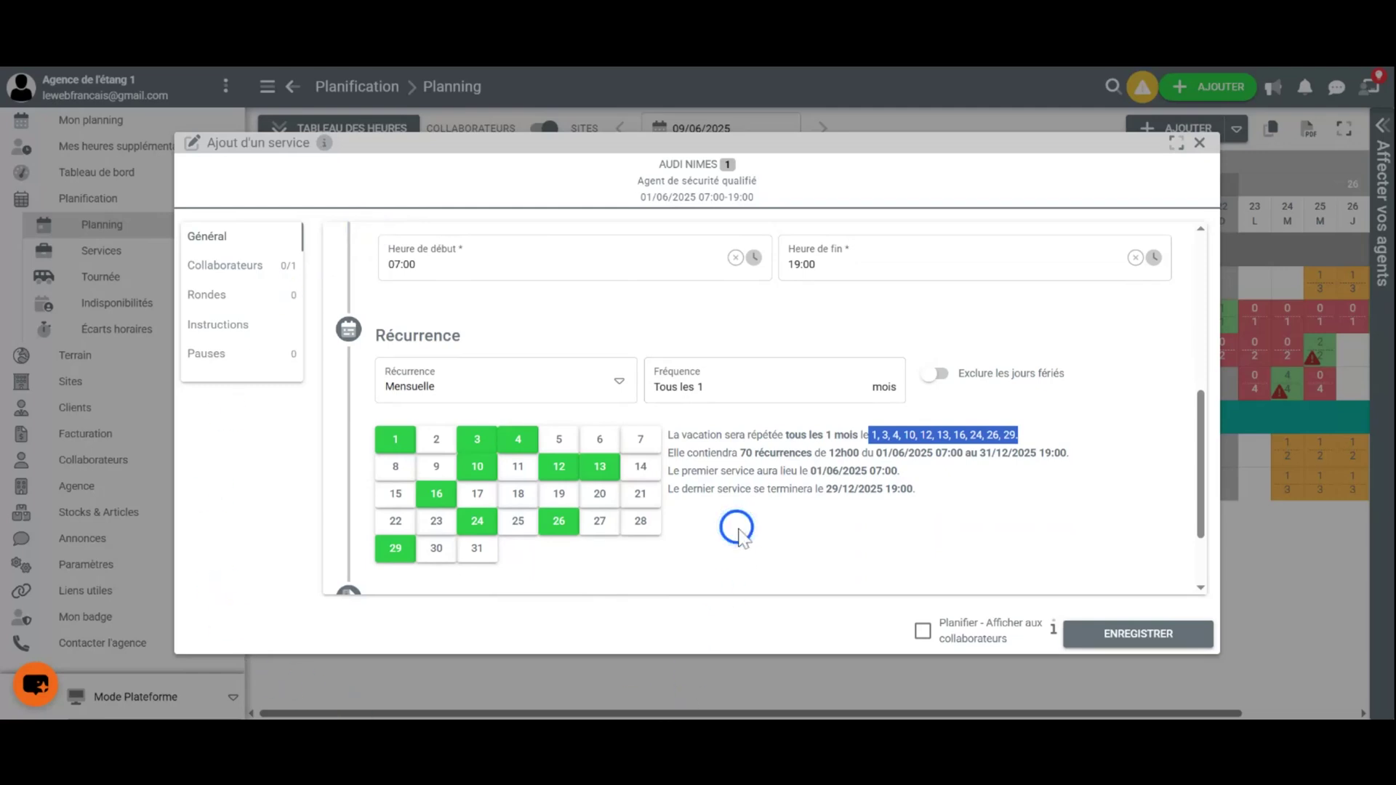
- Set the recurrence end date to 30/06/2025 and check the occurrence count in the summary
scroll(738, 537, up, 2)
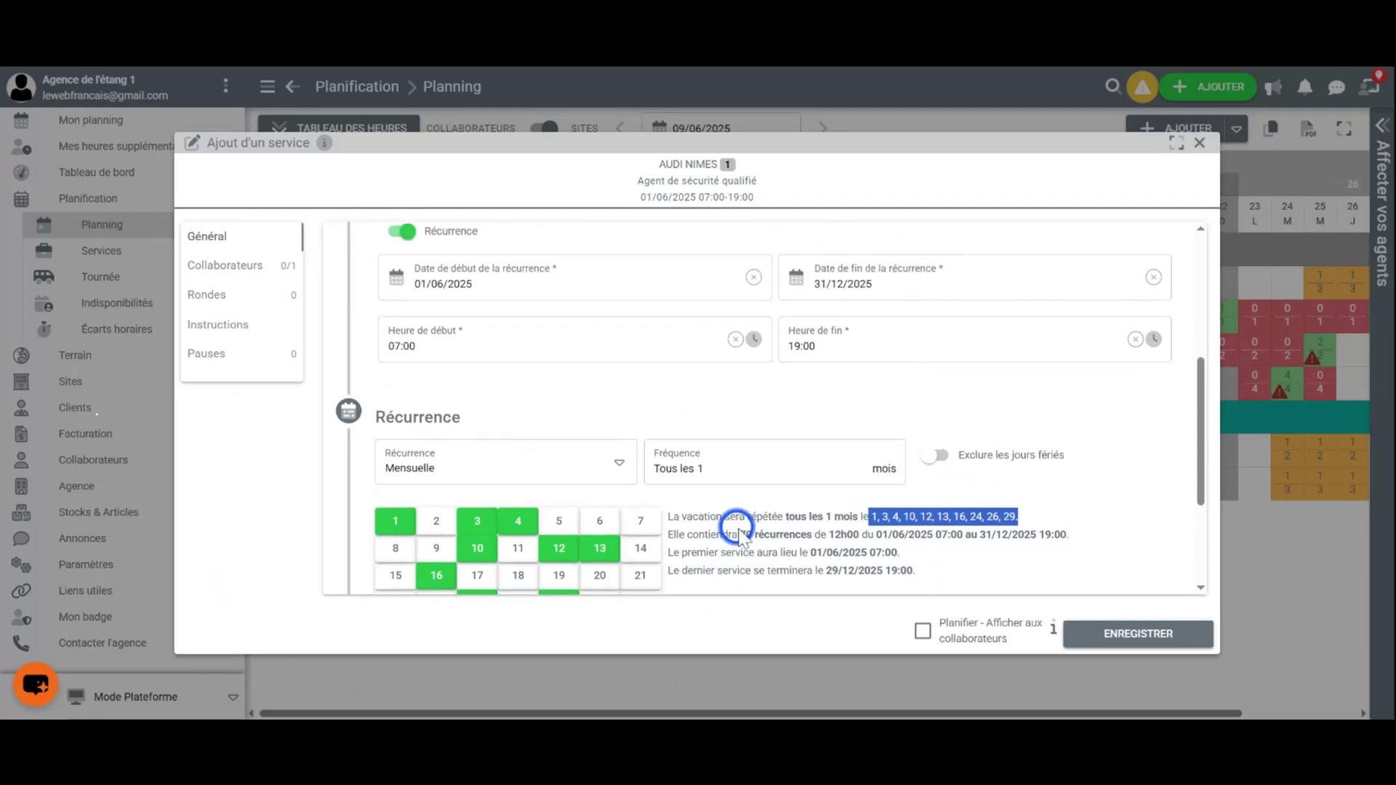
click(823, 284)
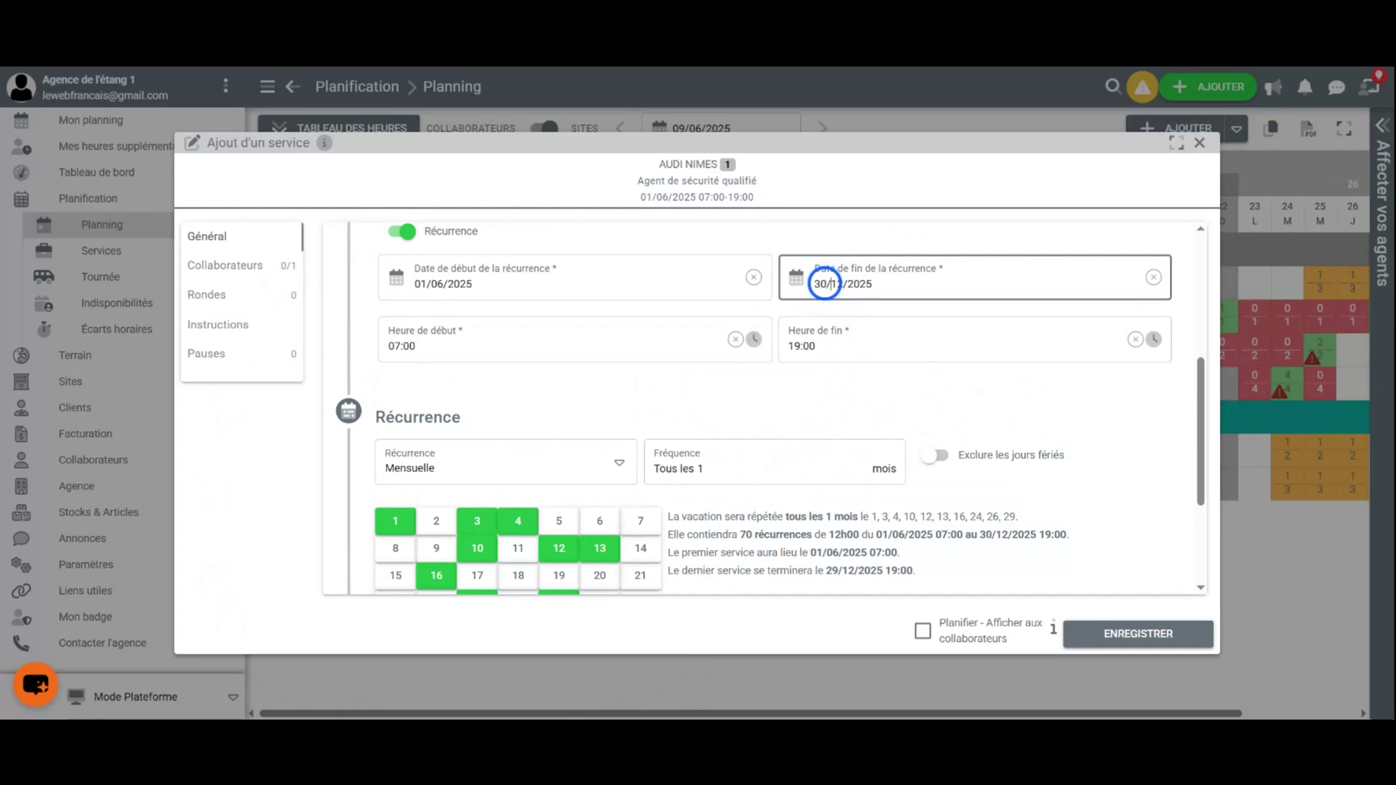
text(06)
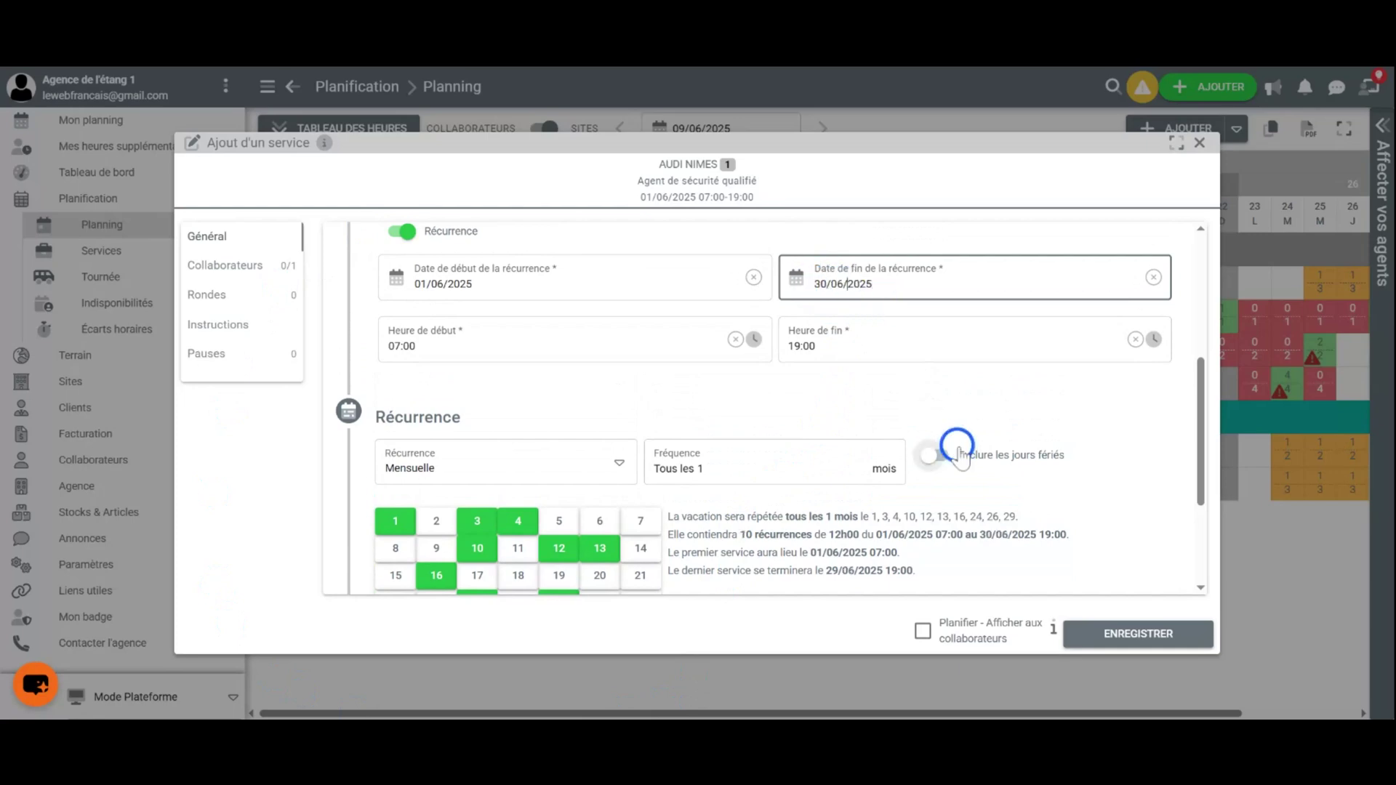
scroll(785, 493, down, 4)
drag(733, 372, 800, 373)
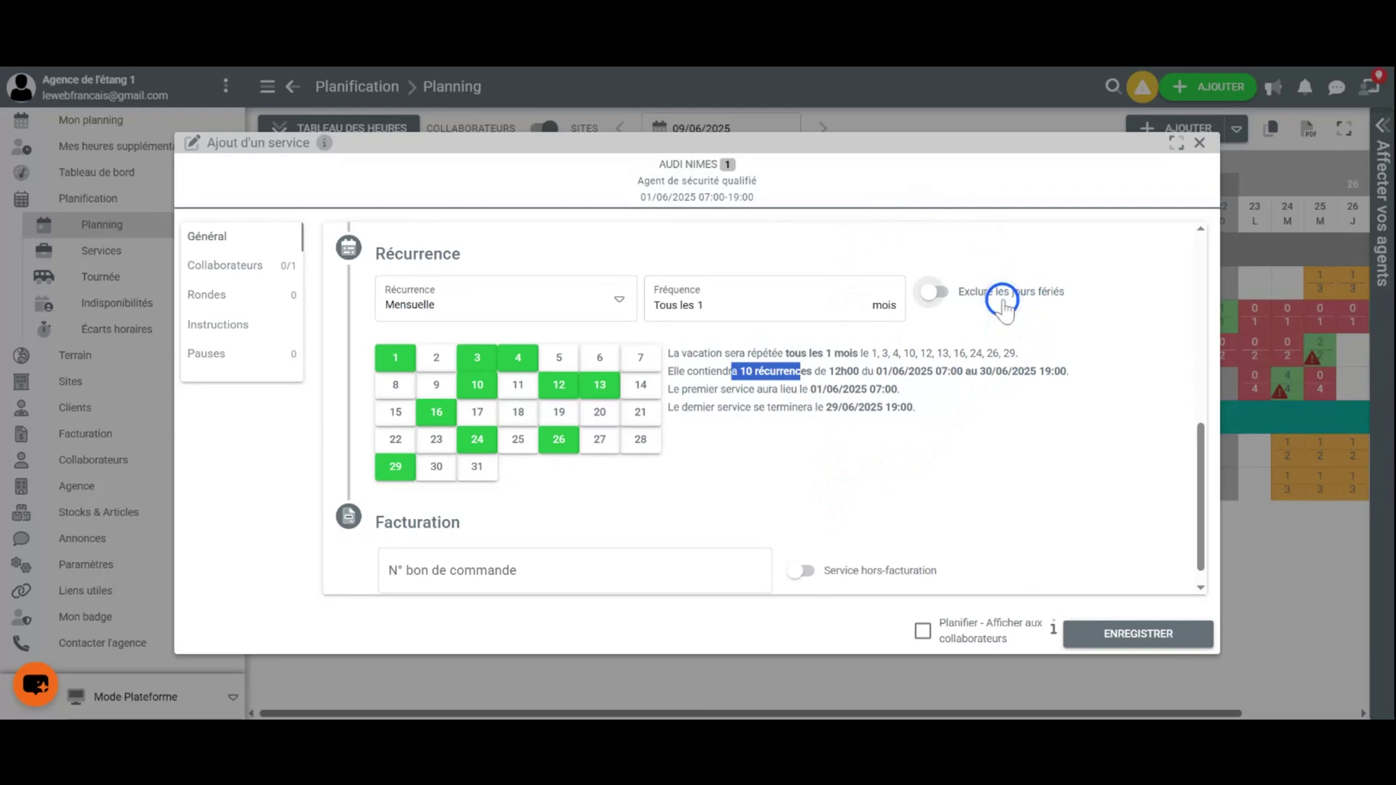
- Try the Jours fériés recurrence for the service in place of the monthly one
click(983, 405)
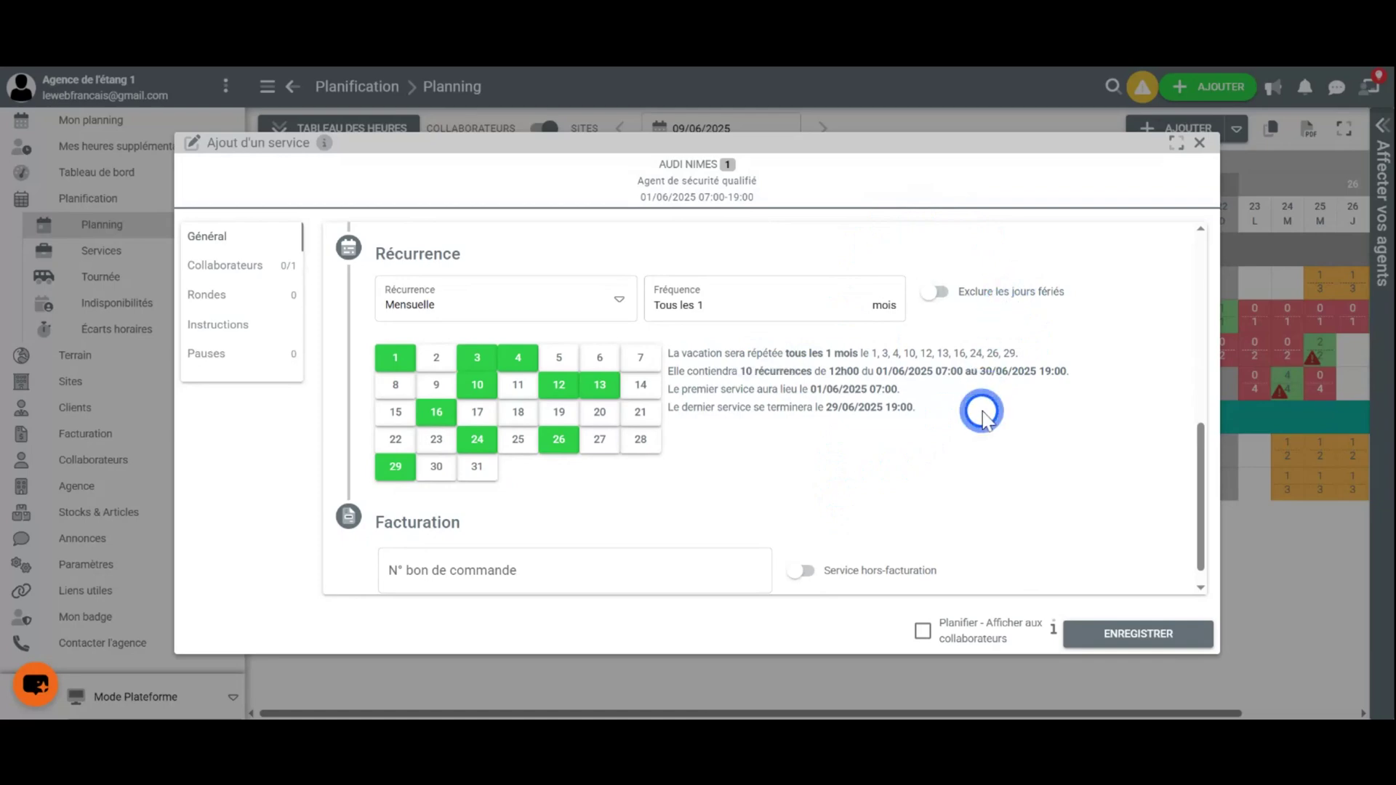
click(514, 296)
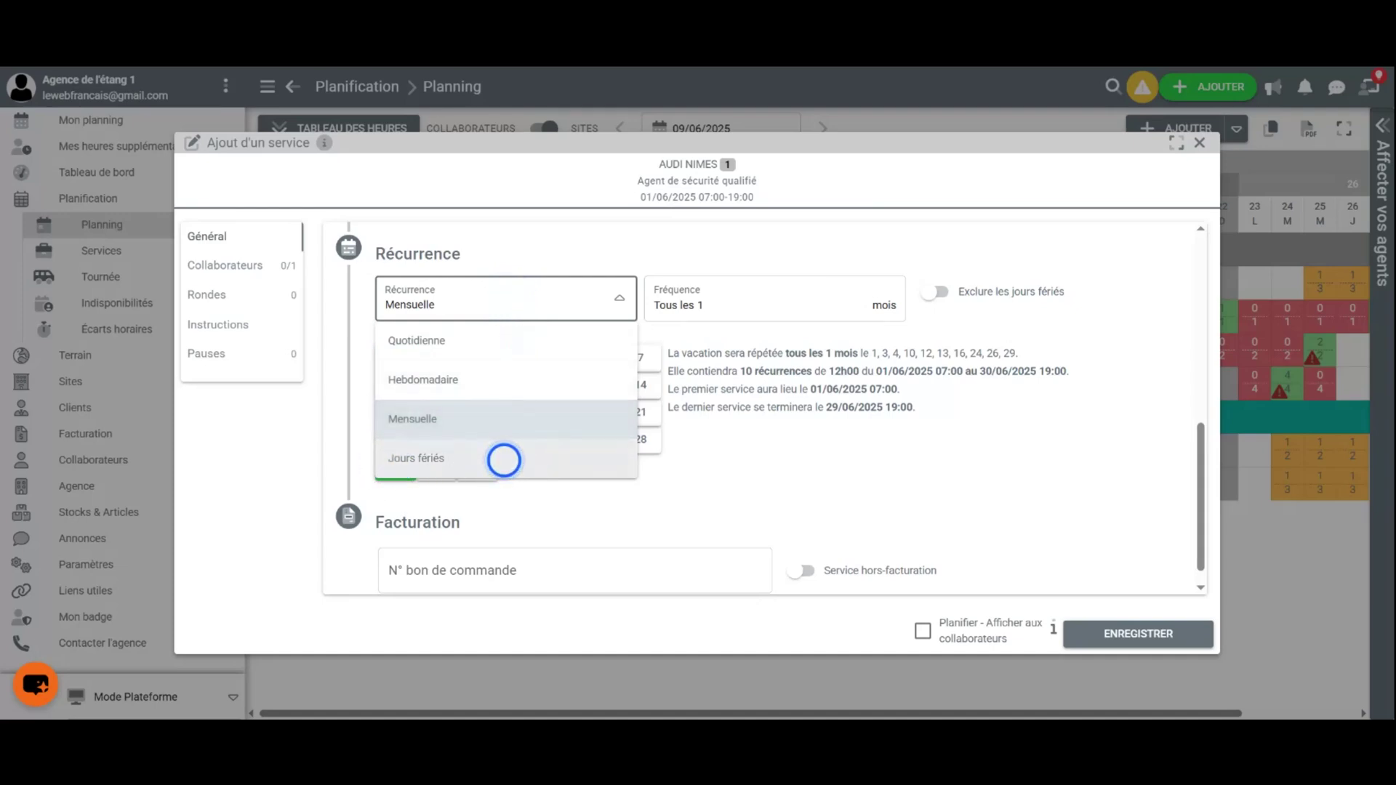
click(504, 460)
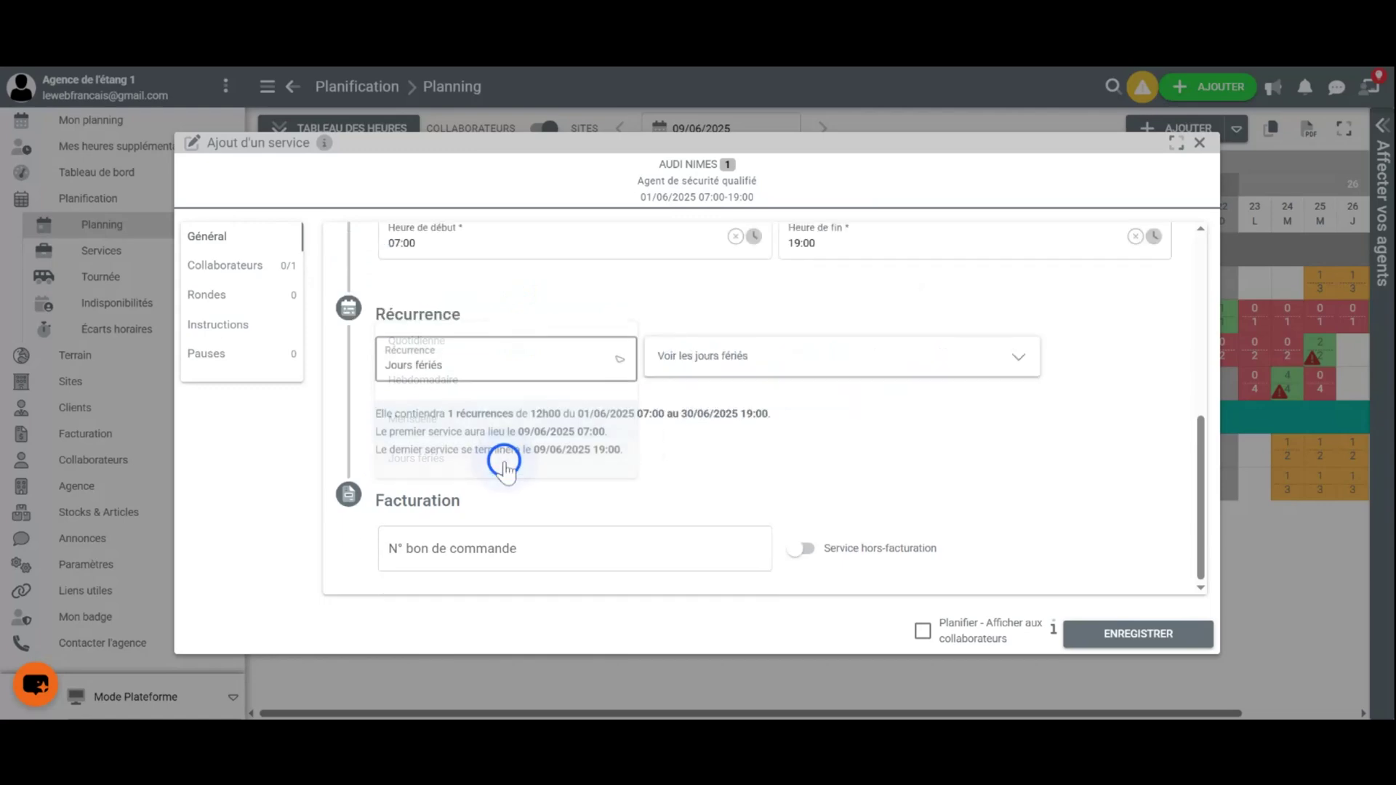
- Set the recurrence end date to 31/12/2025 and check the holiday recurrence summary
scroll(894, 408, up, 3)
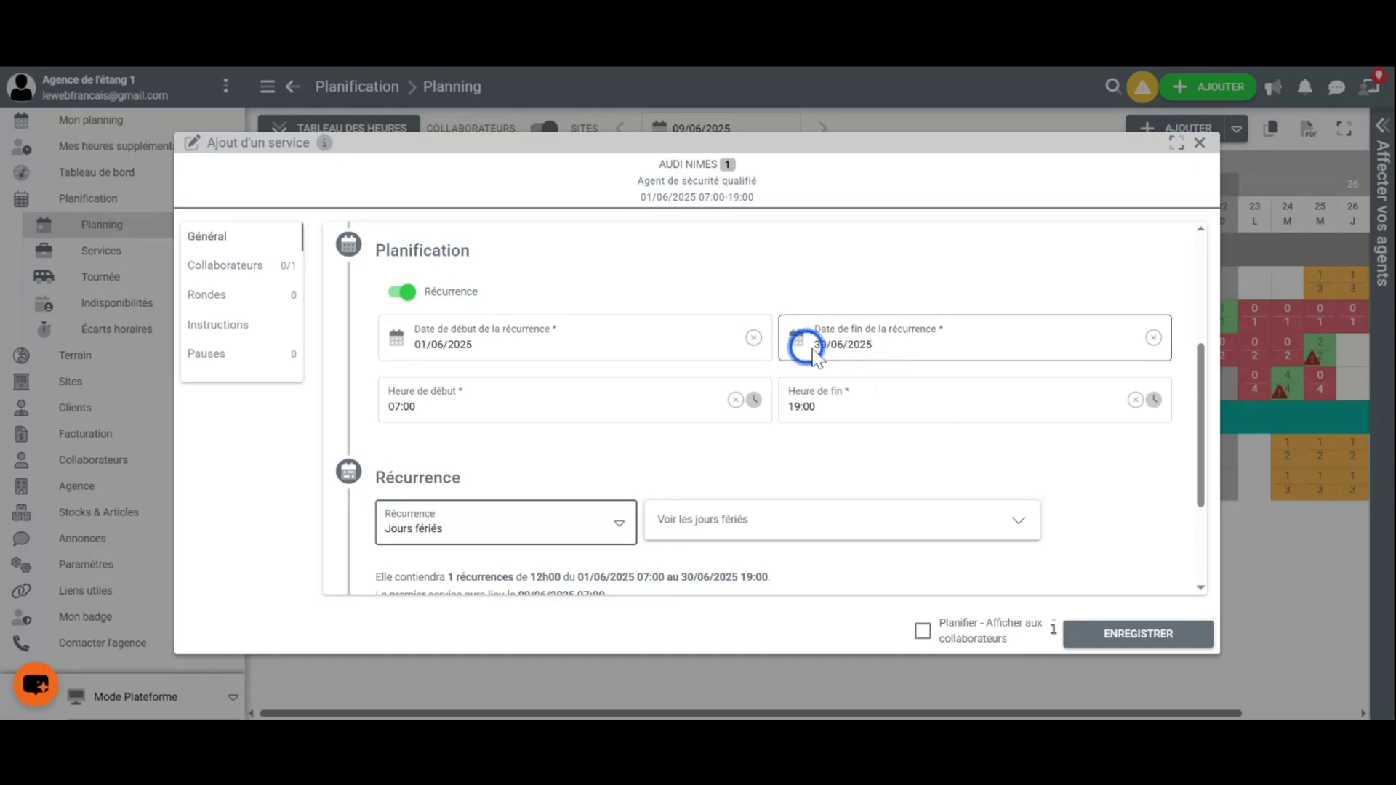
click(835, 344)
text(12)
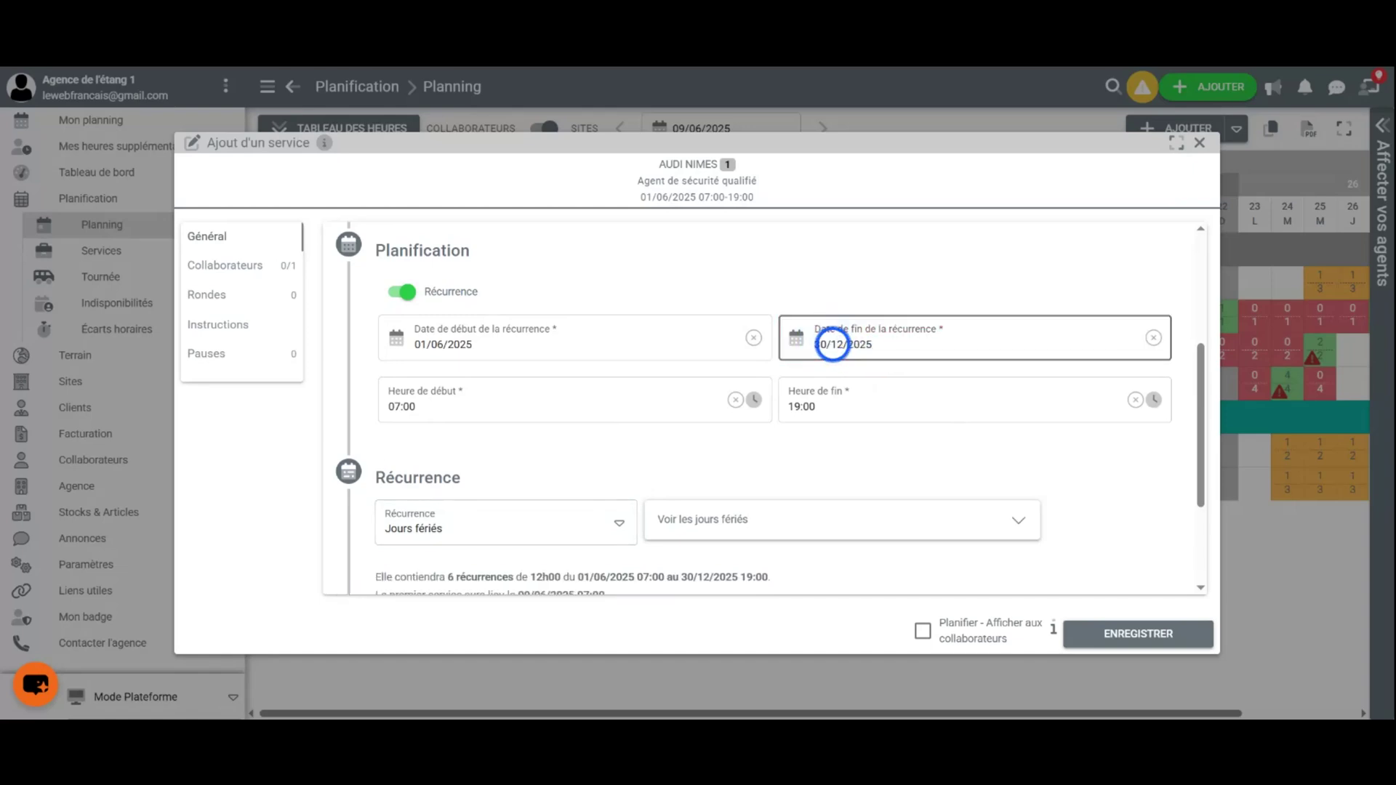
scroll(964, 489, down, 1)
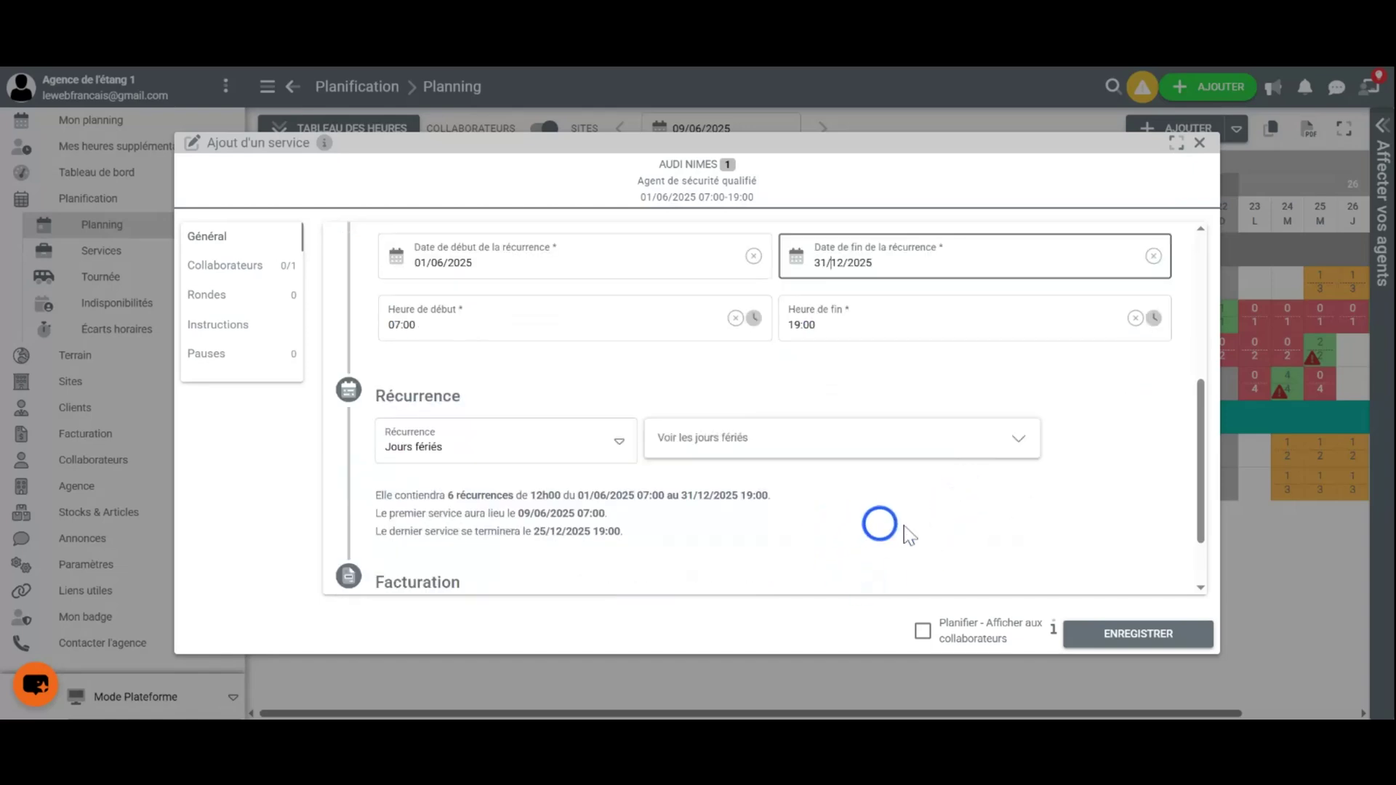
scroll(904, 530, up, 1)
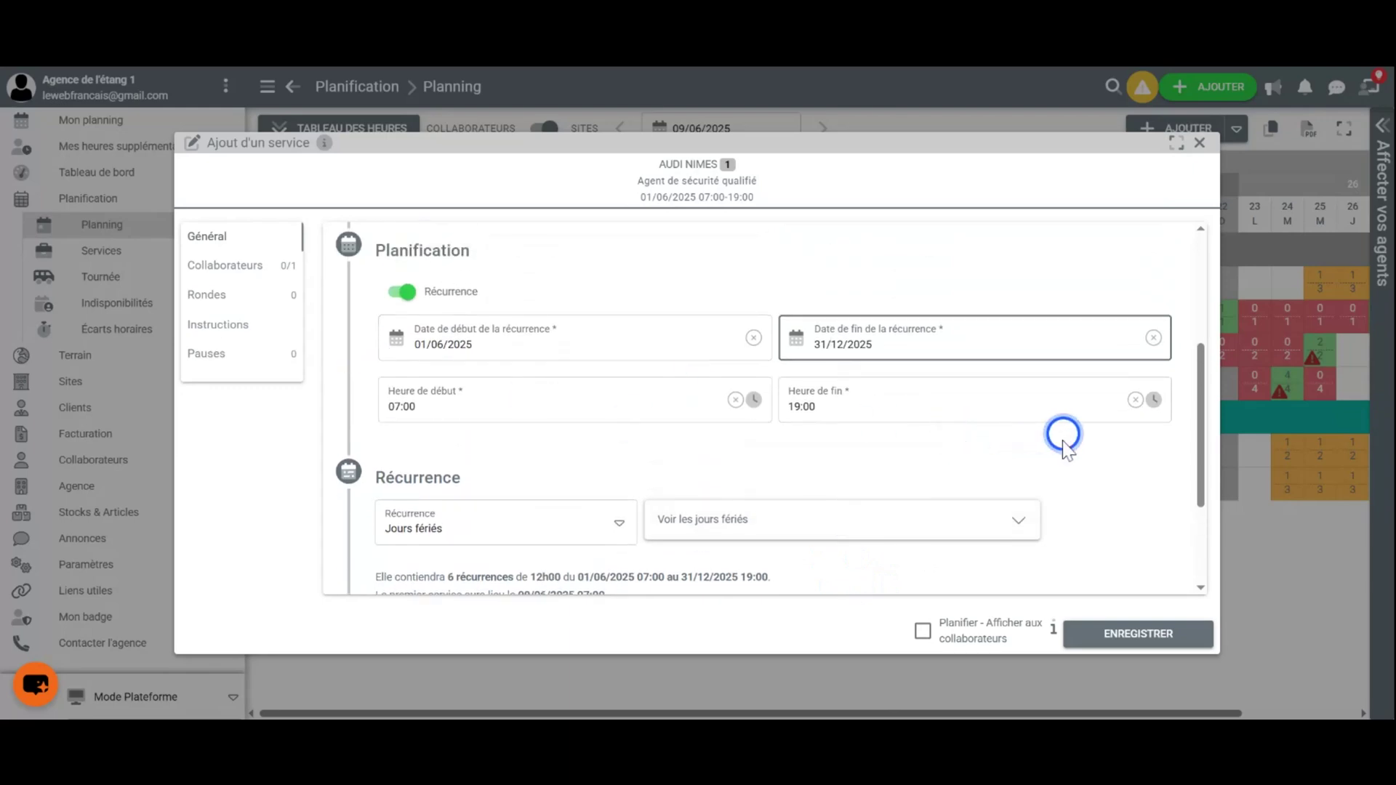
scroll(1055, 444, down, 1)
- Set the recurrence type to Quotidienne
click(509, 435)
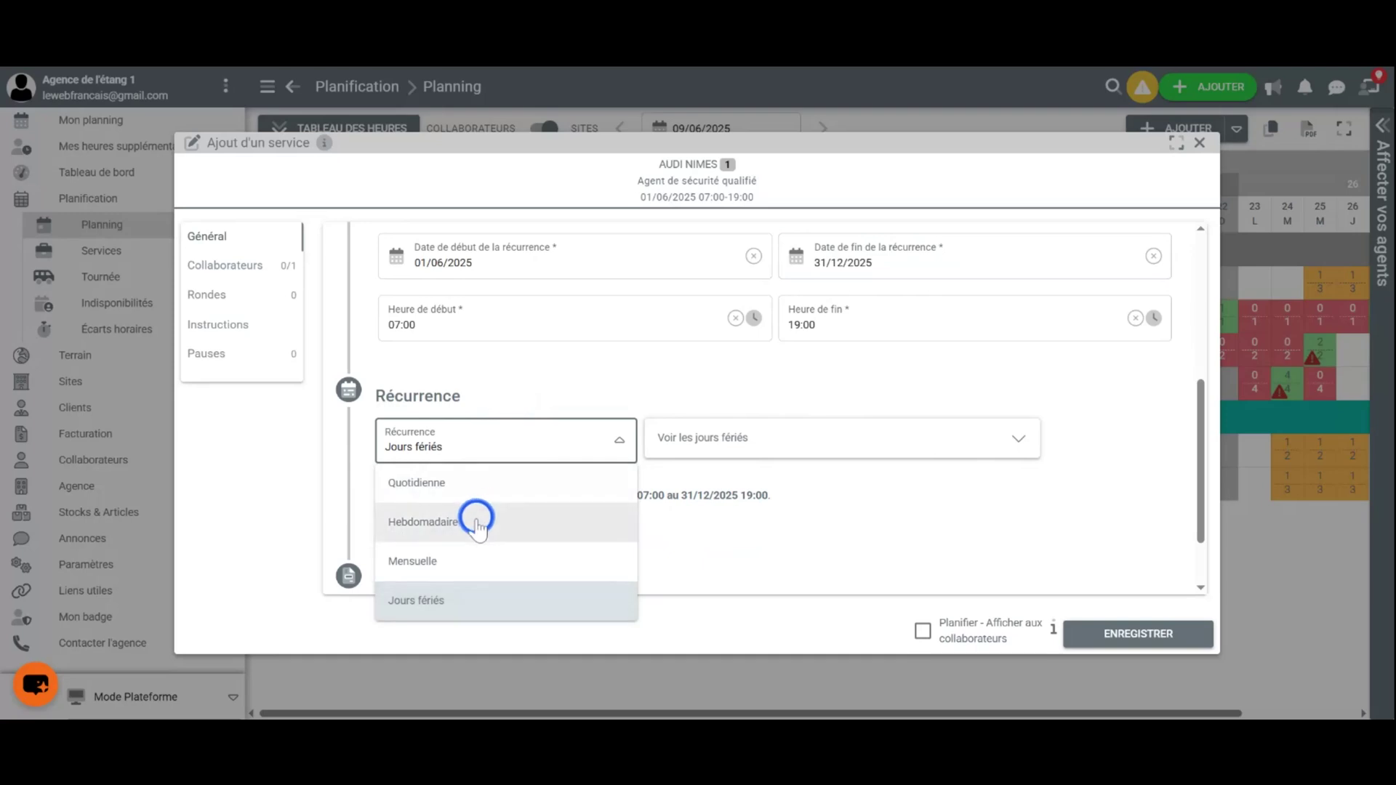
click(474, 485)
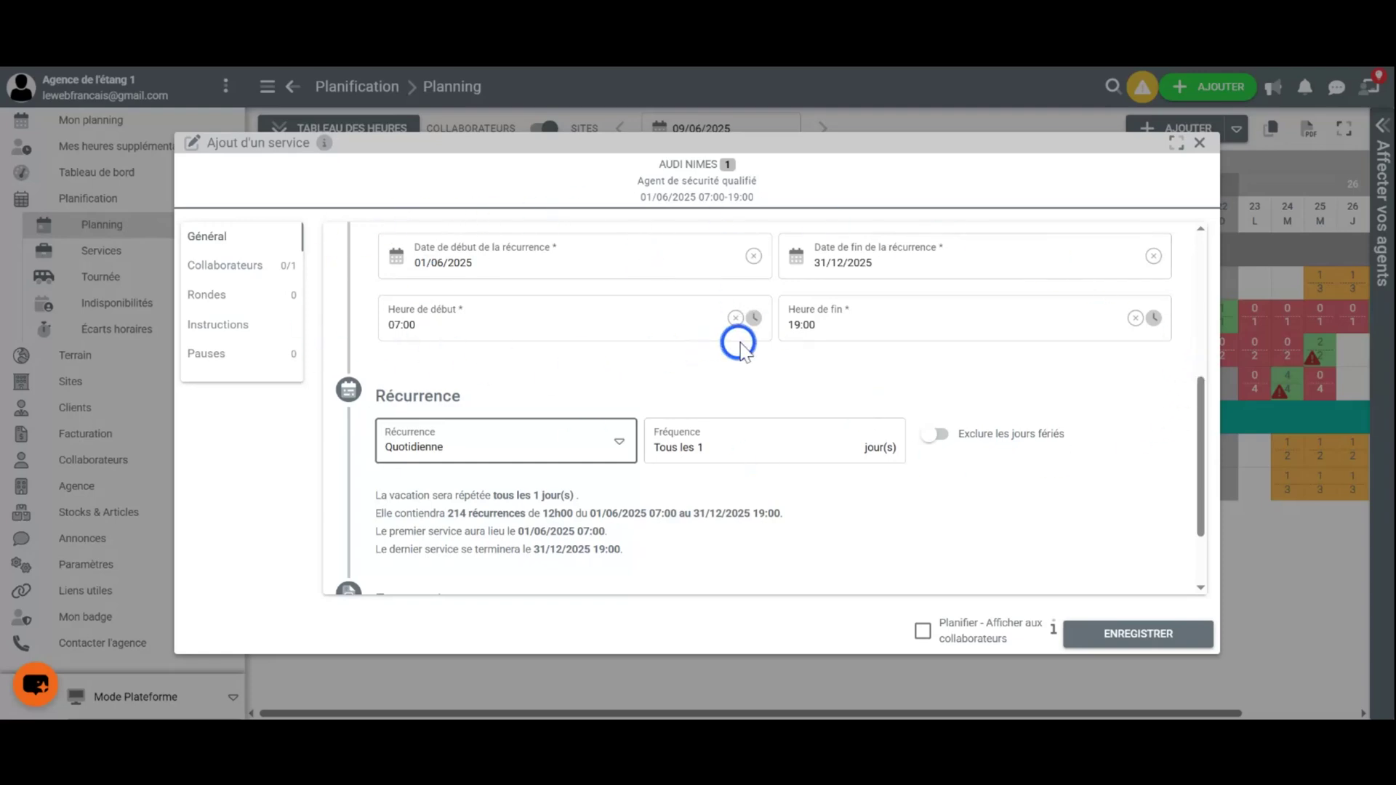
click(712, 383)
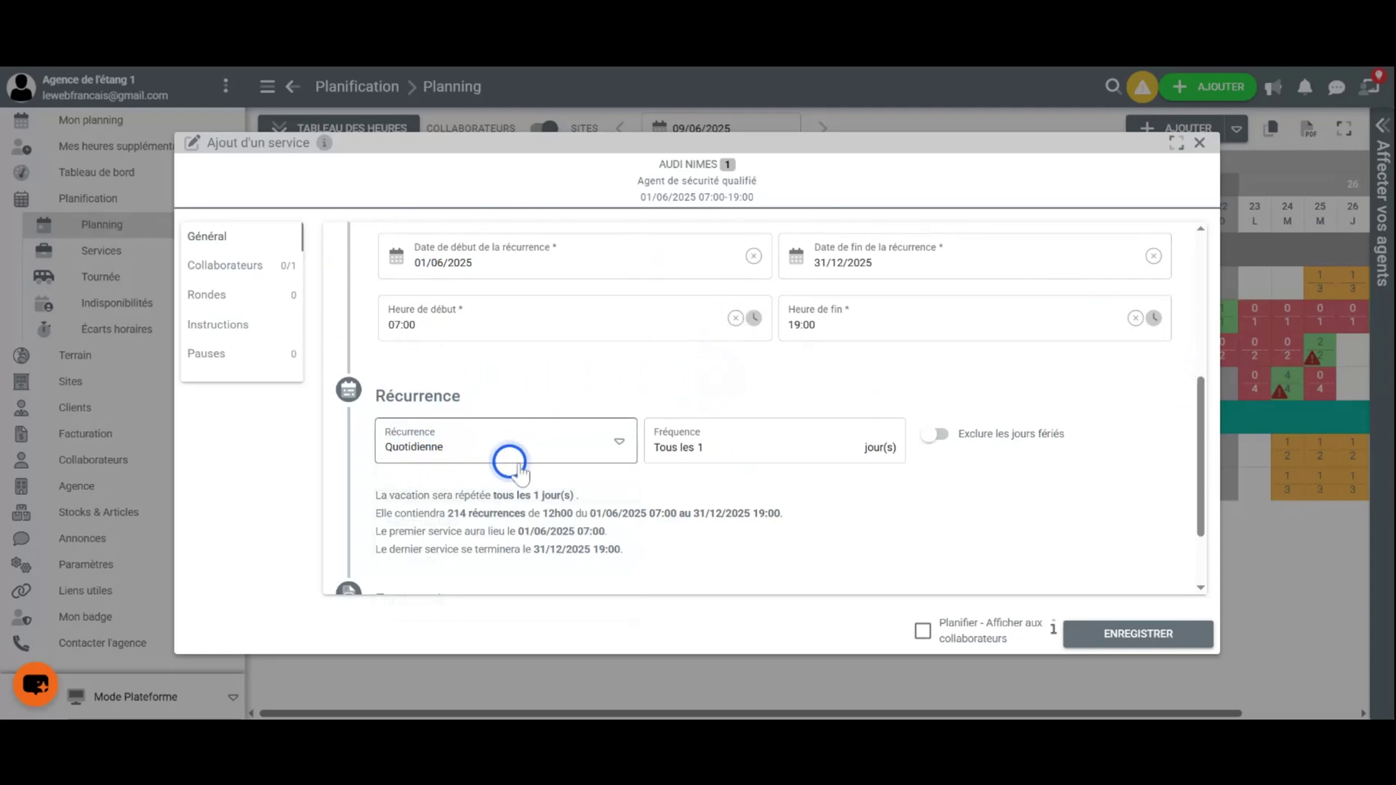
- Try excluding and including public holidays in the daily recurrence, leaving them excluded
click(974, 436)
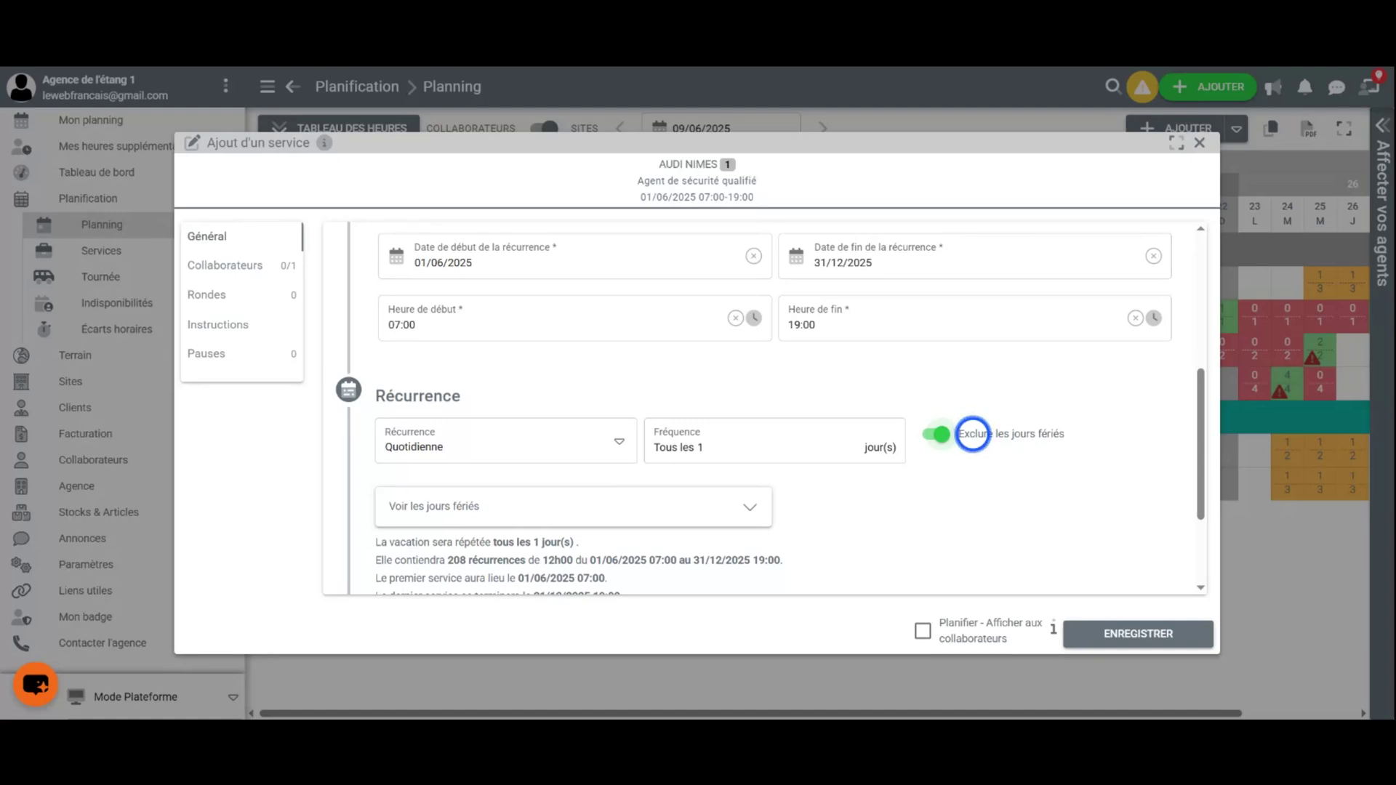
click(538, 445)
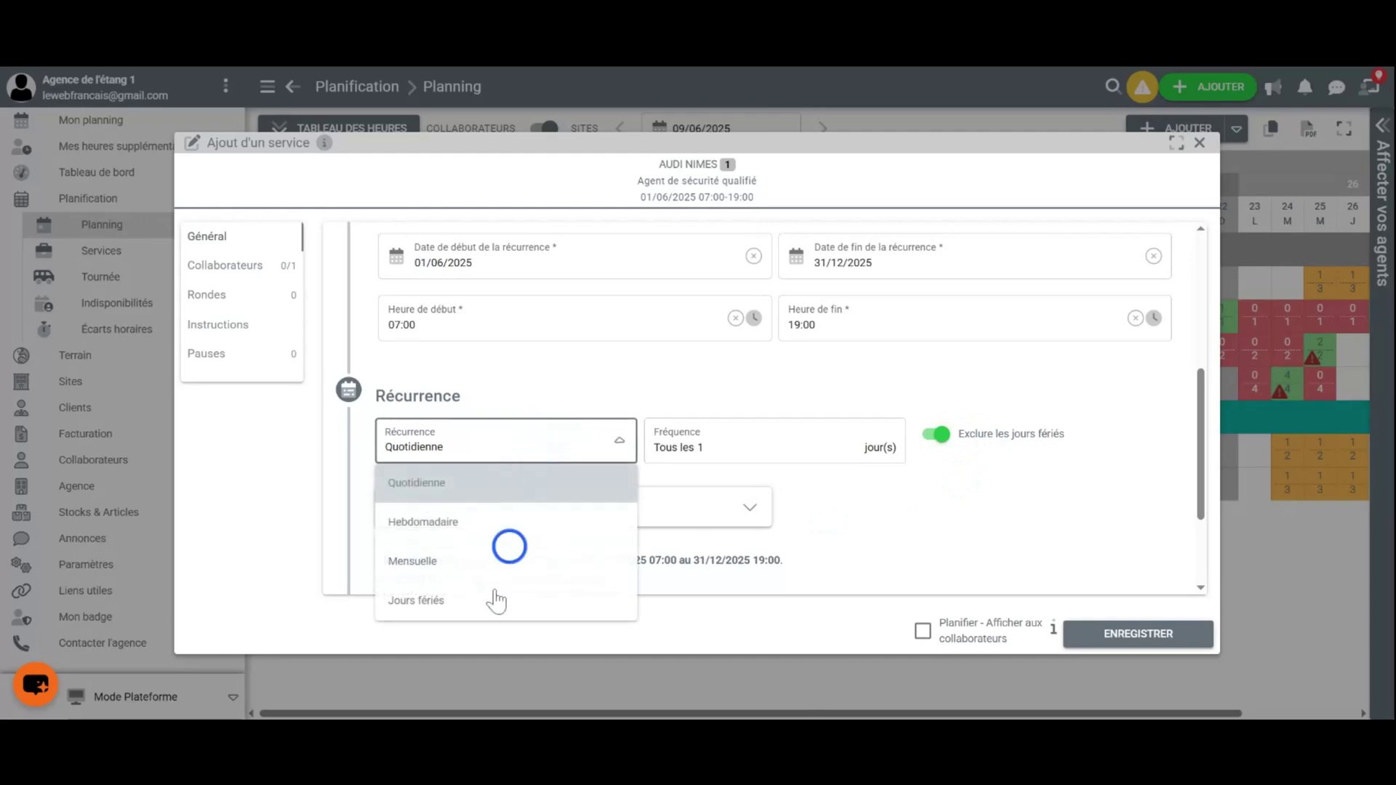
click(692, 366)
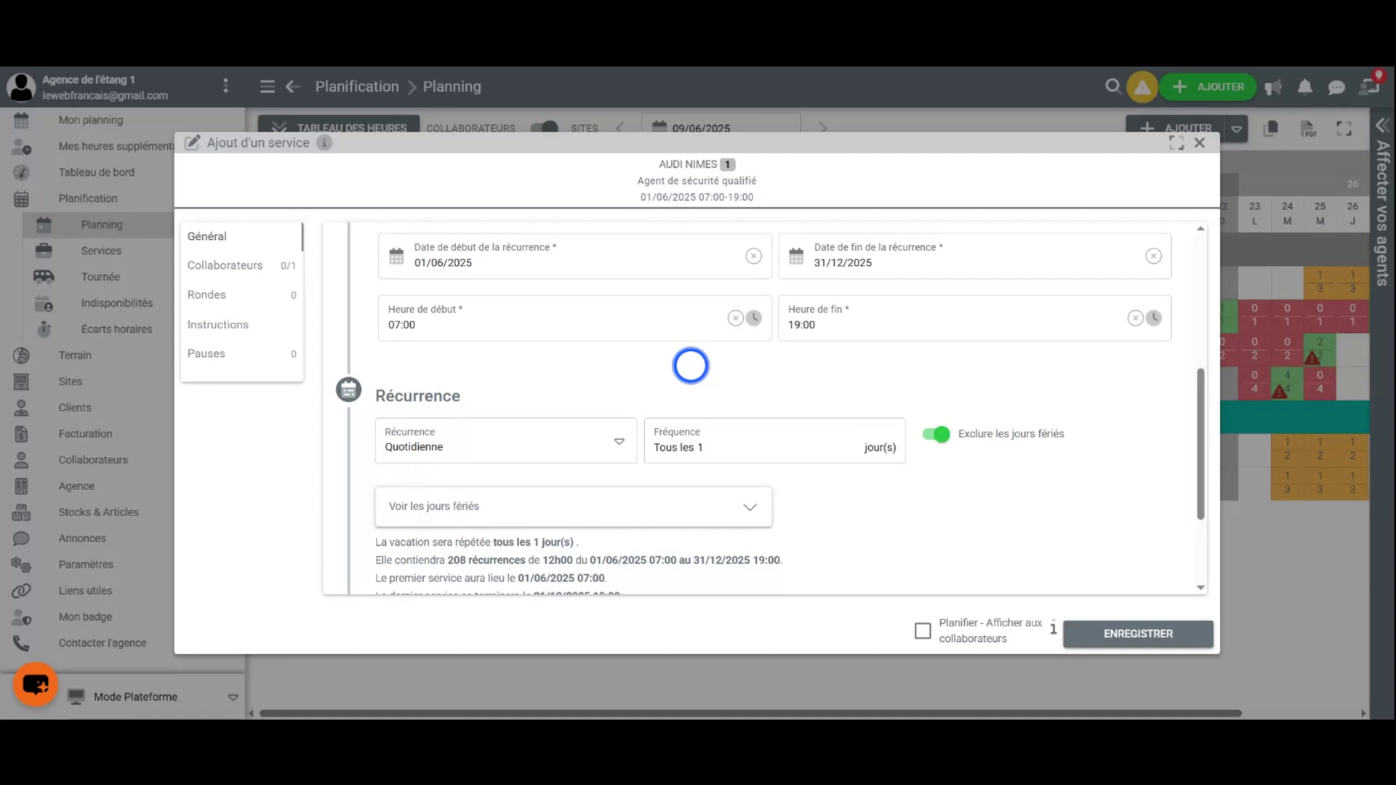
click(941, 440)
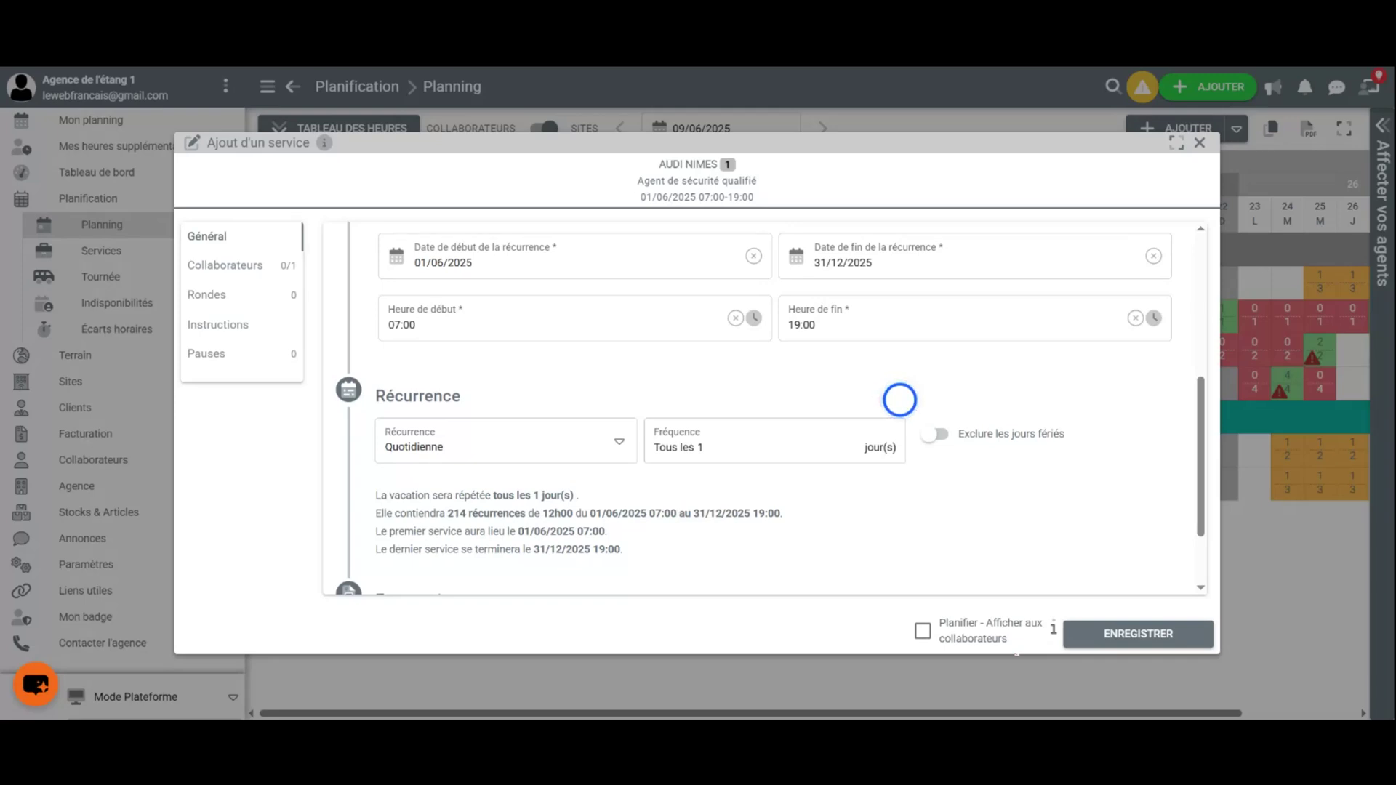
click(1003, 434)
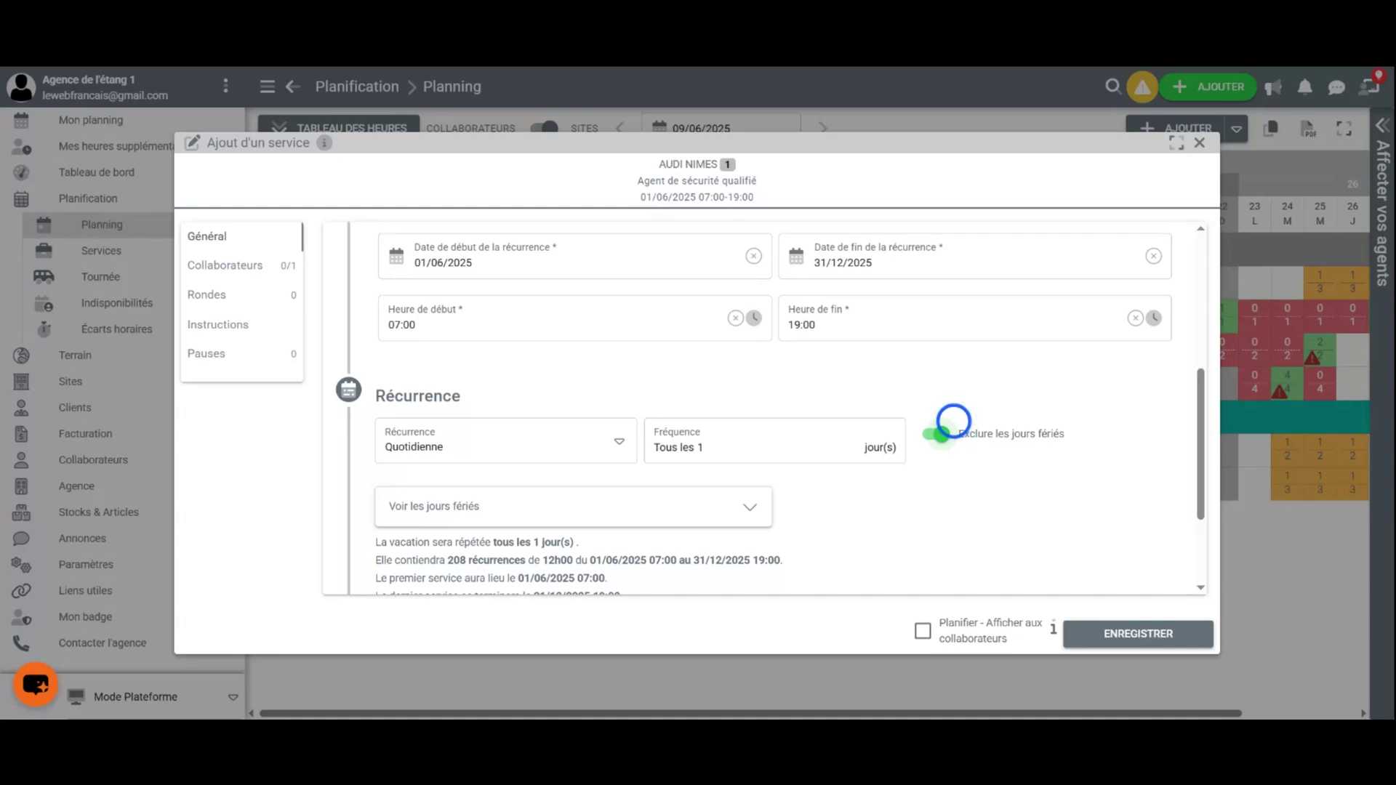
- Try marking the service as Service hors-facturation and turn the option off again
scroll(949, 407, down, 2)
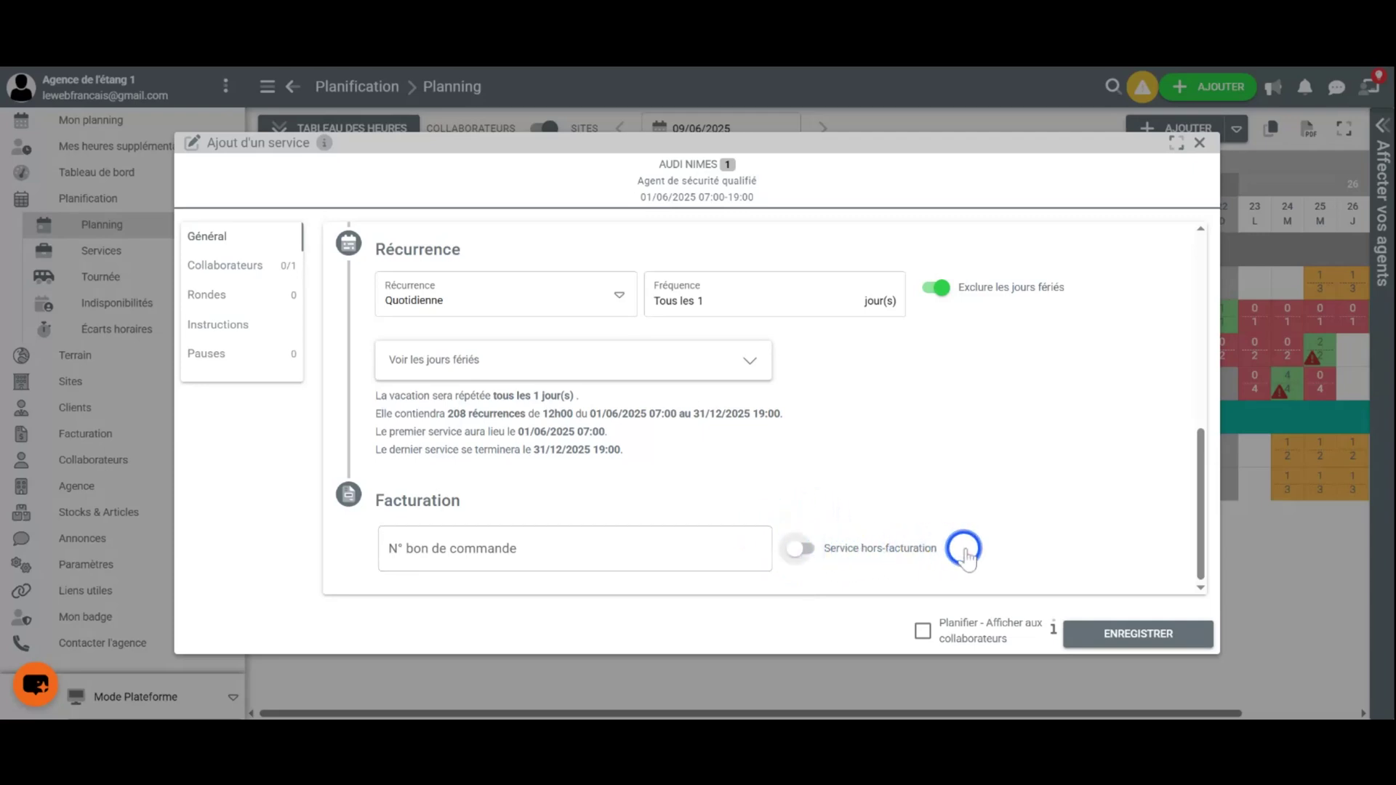
click(798, 551)
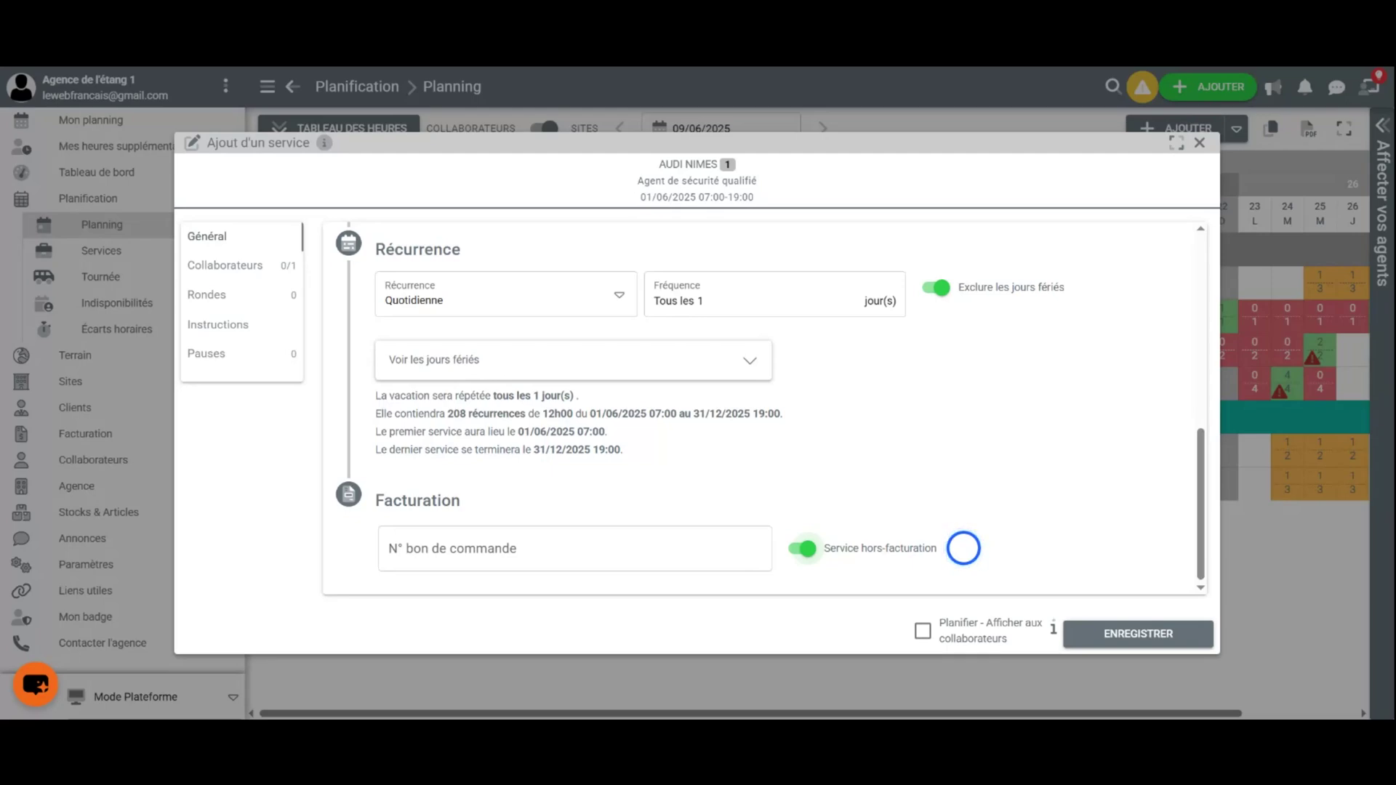
click(803, 548)
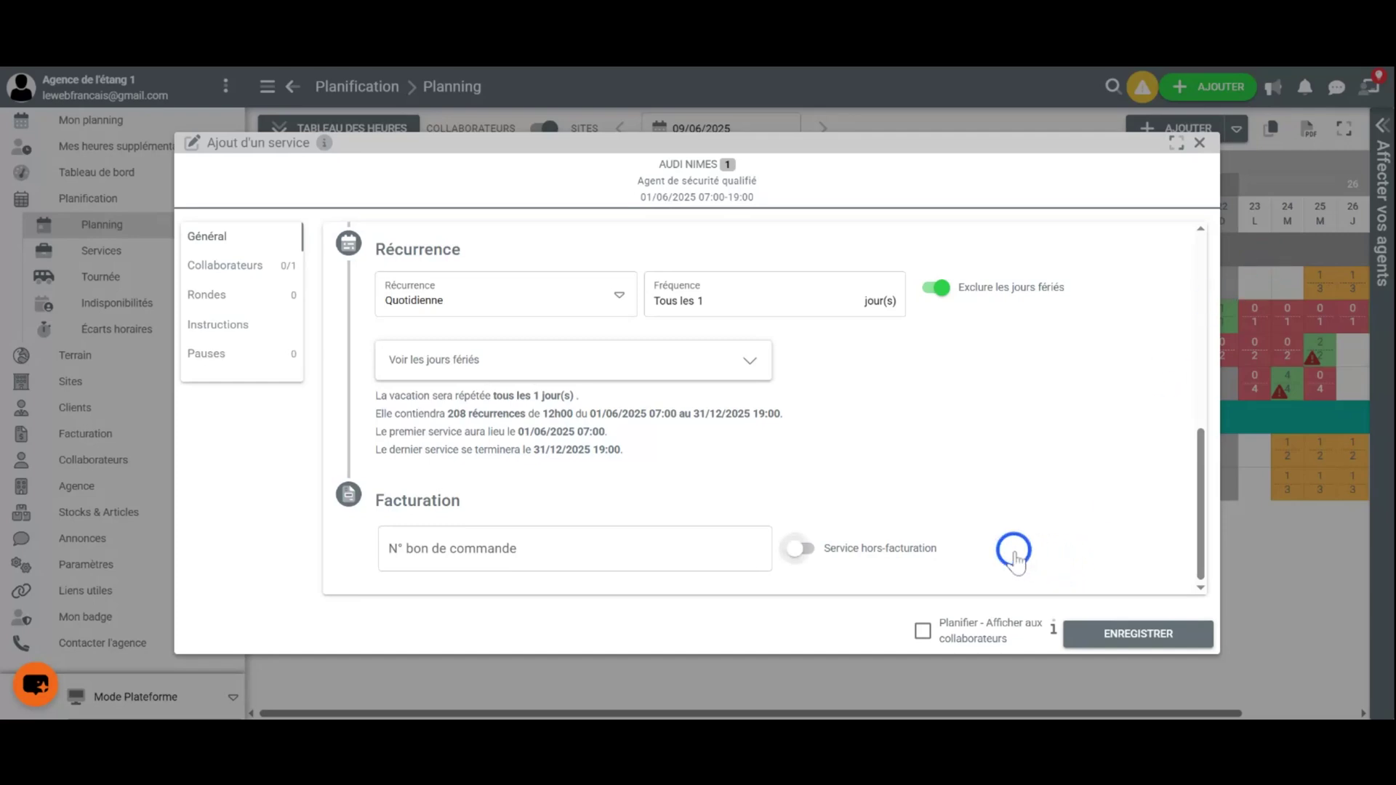
- Set the service hours from 19:00 to 07:00 and check when the last service ends in the summary
scroll(924, 511, up, 3)
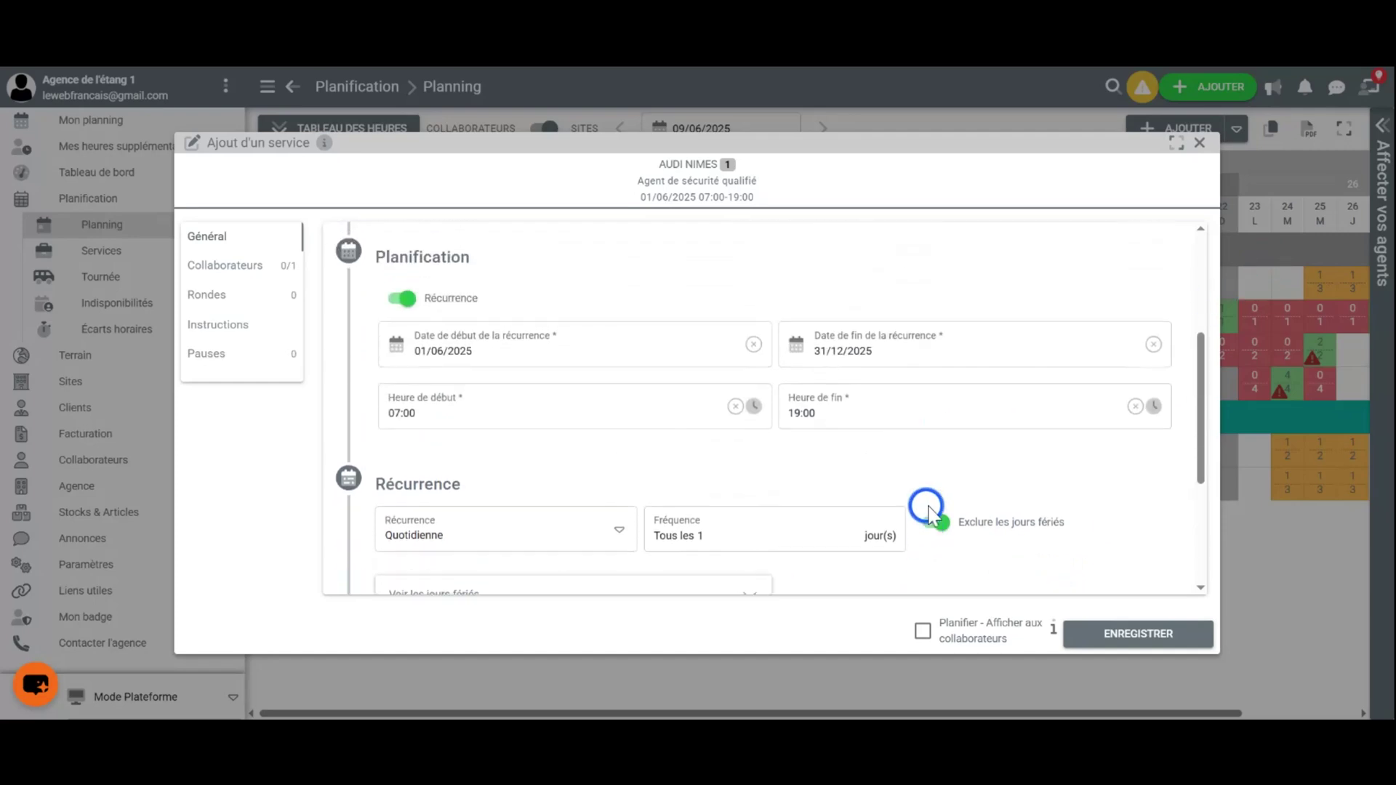
scroll(976, 483, down, 1)
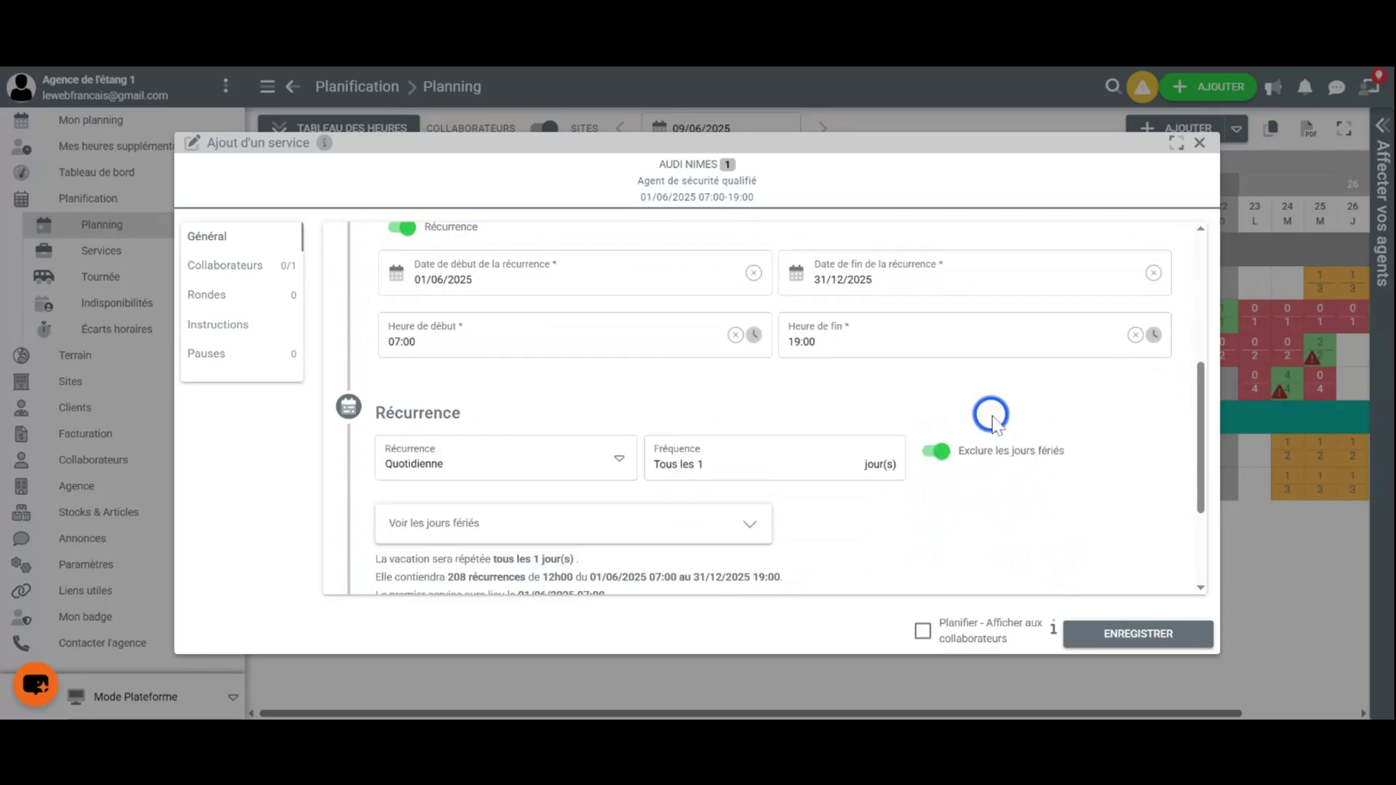
click(395, 340)
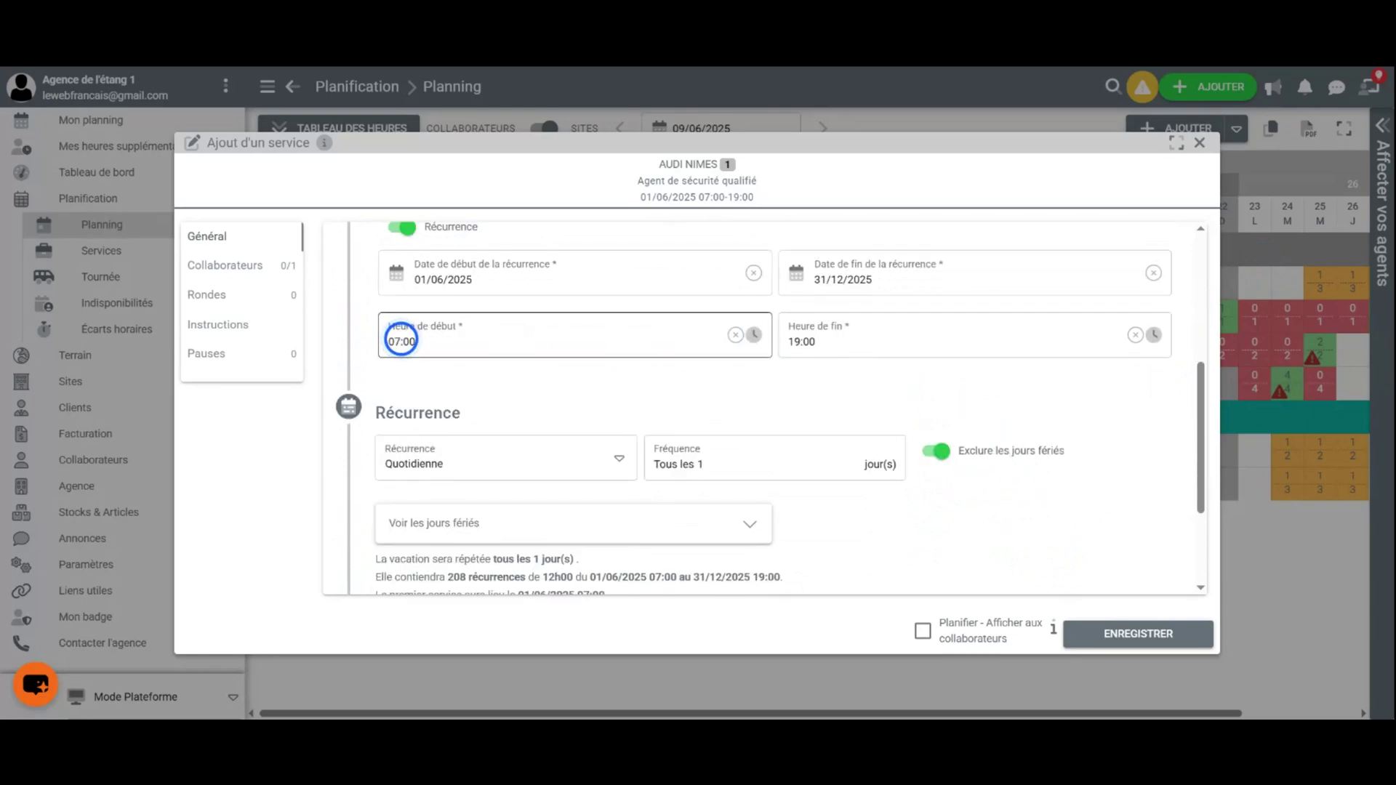
text(19)
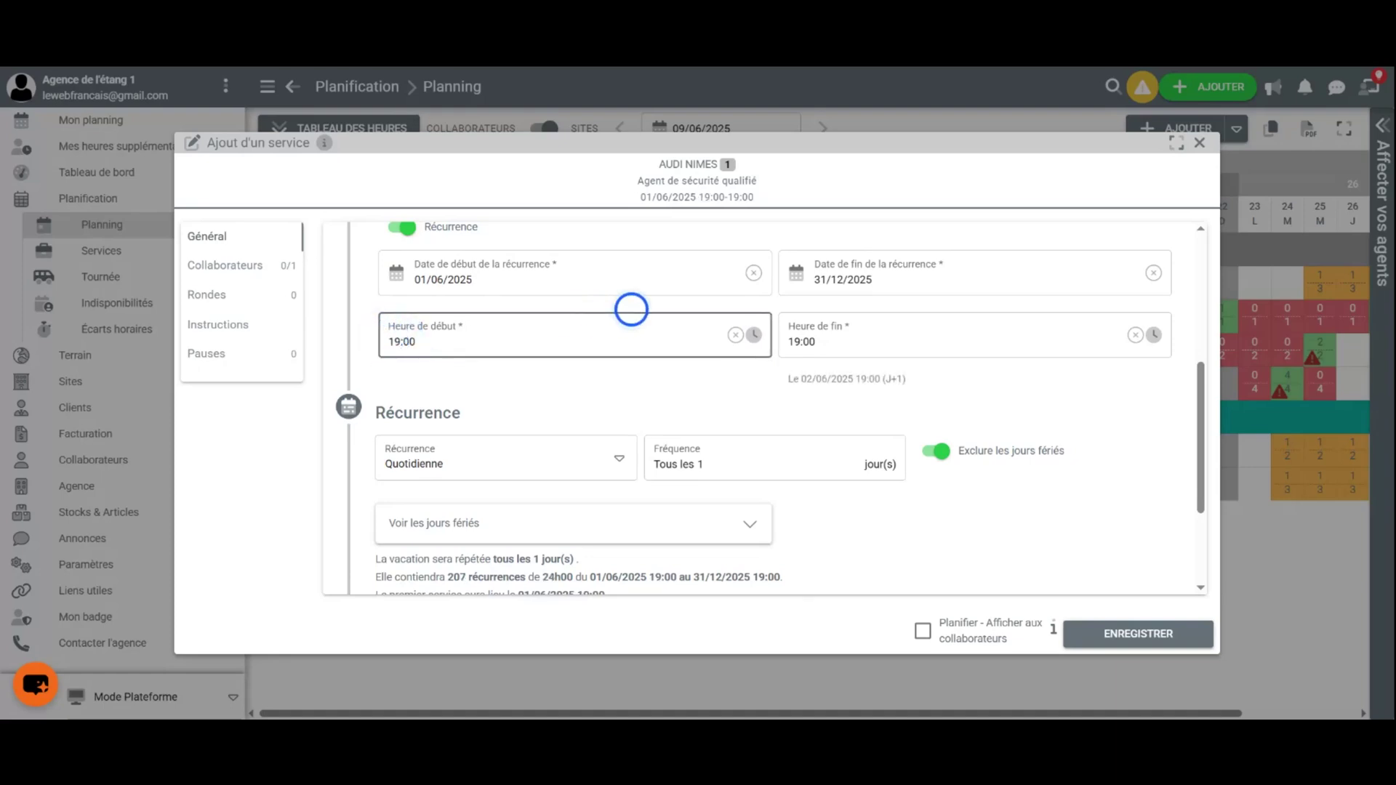
click(787, 342)
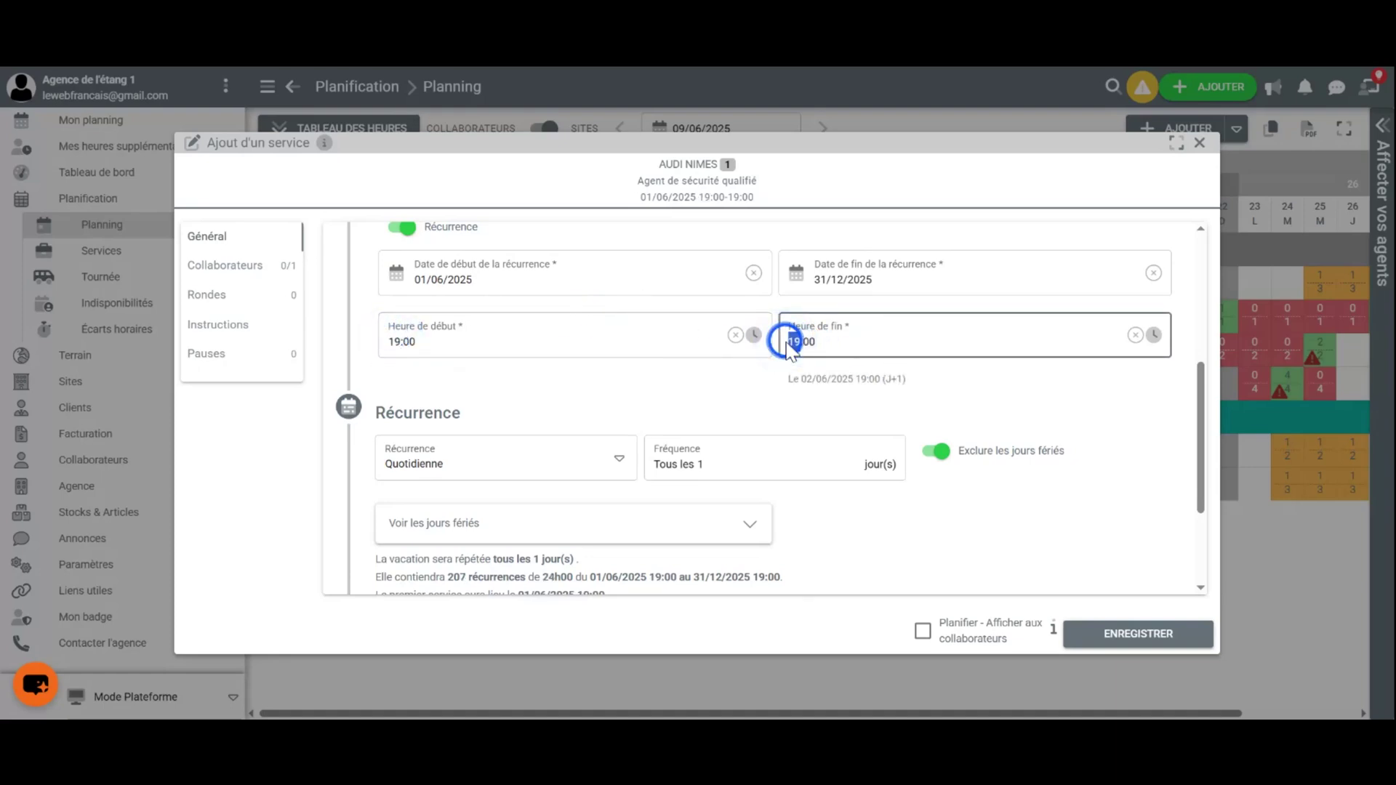
text(07)
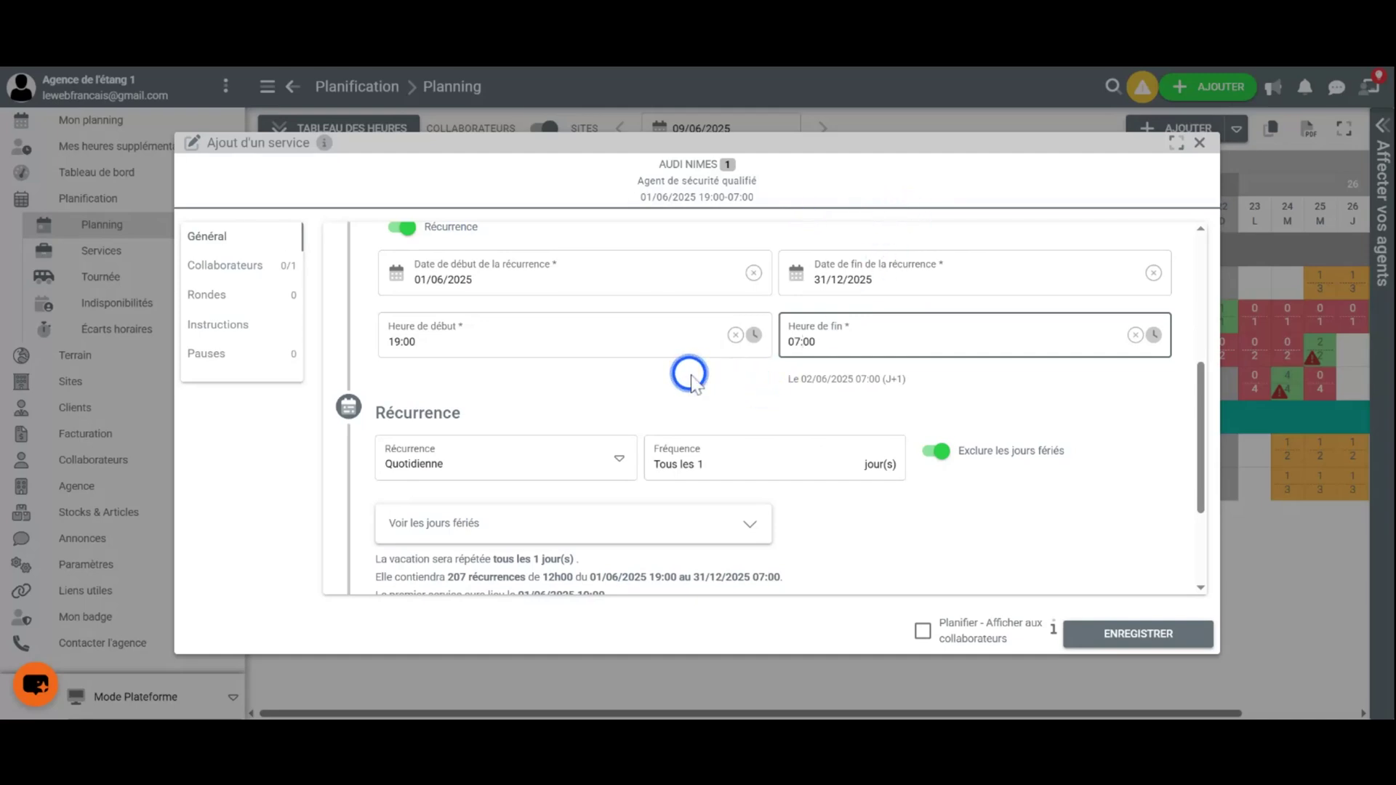
scroll(689, 376, down, 1)
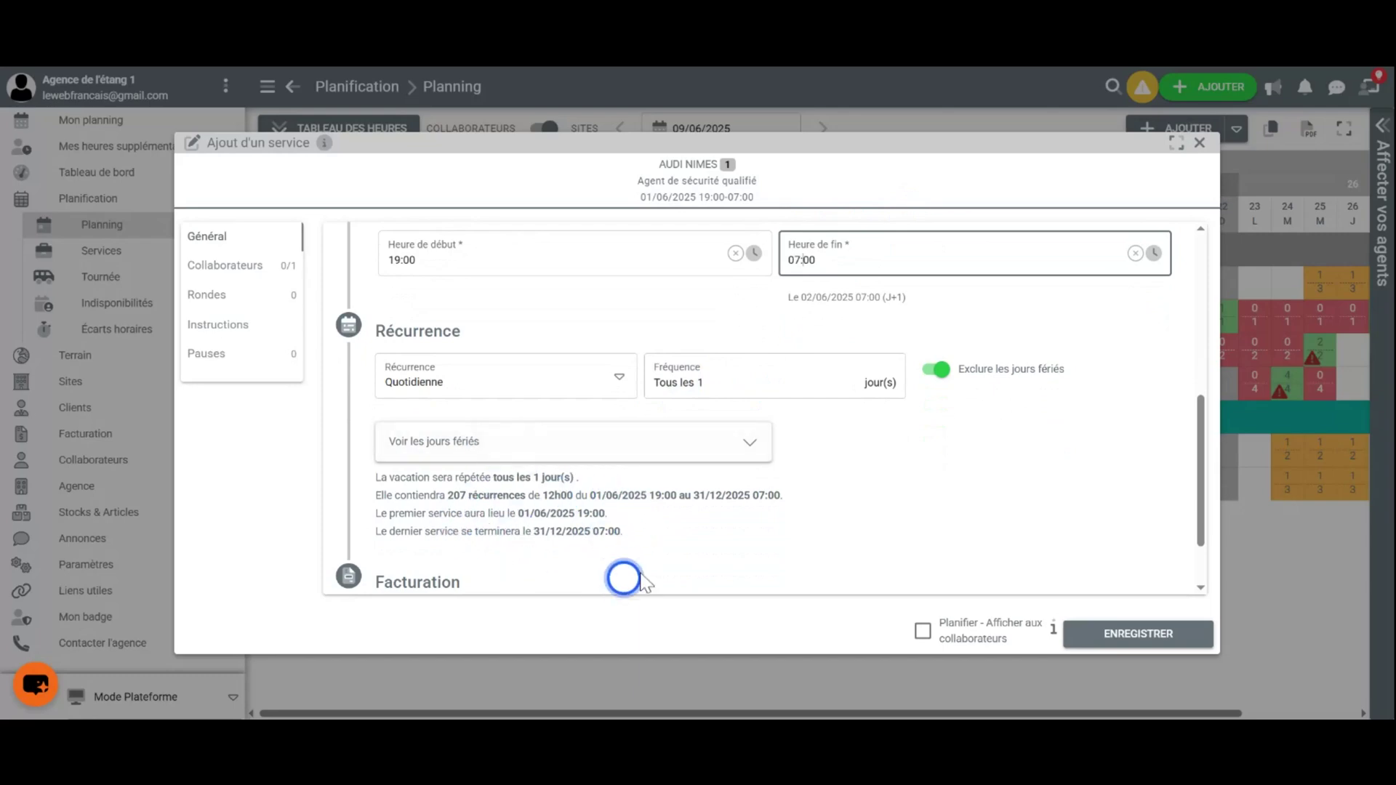
drag(535, 530, 622, 530)
click(800, 538)
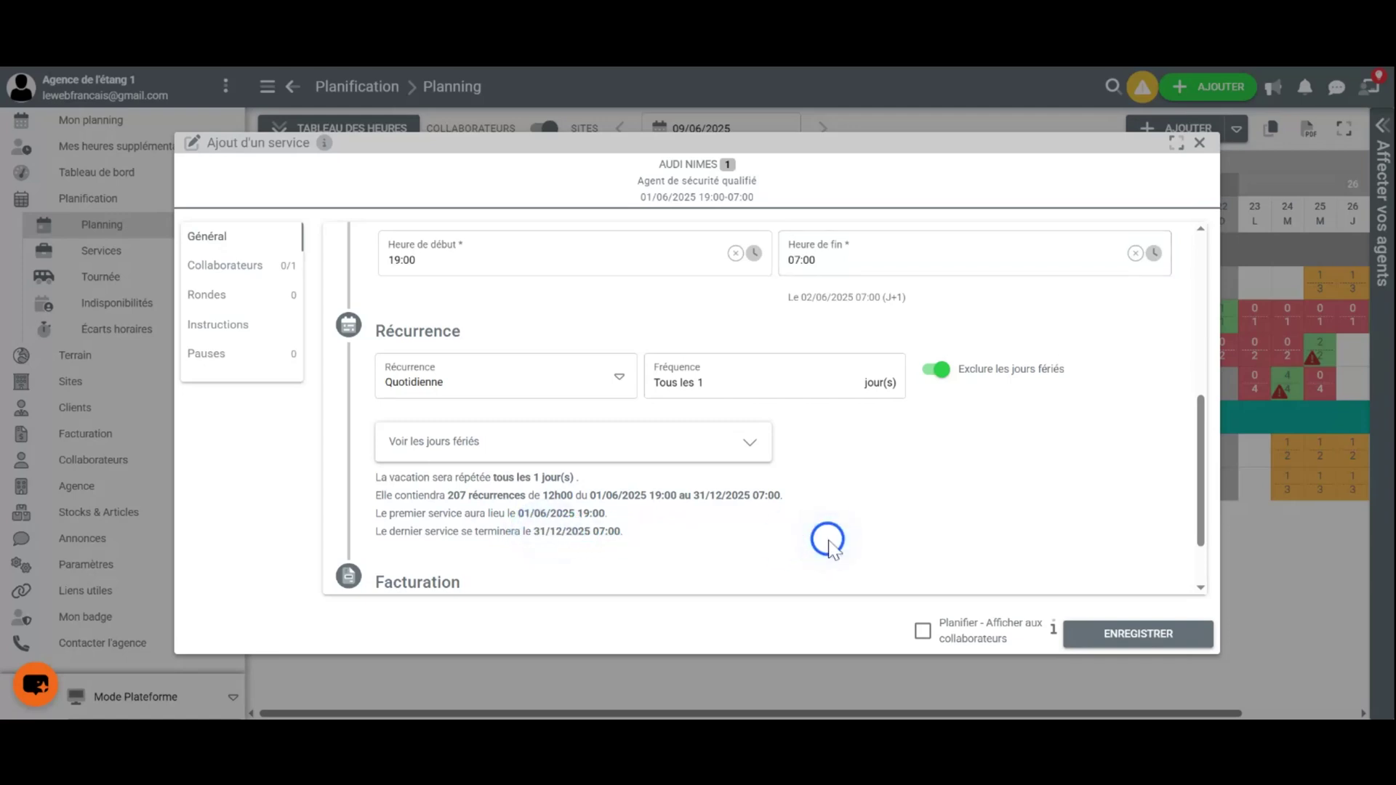
- Set the recurrence end date to 01/01/2026 and check the last service's end in the summary
scroll(821, 536, up, 1)
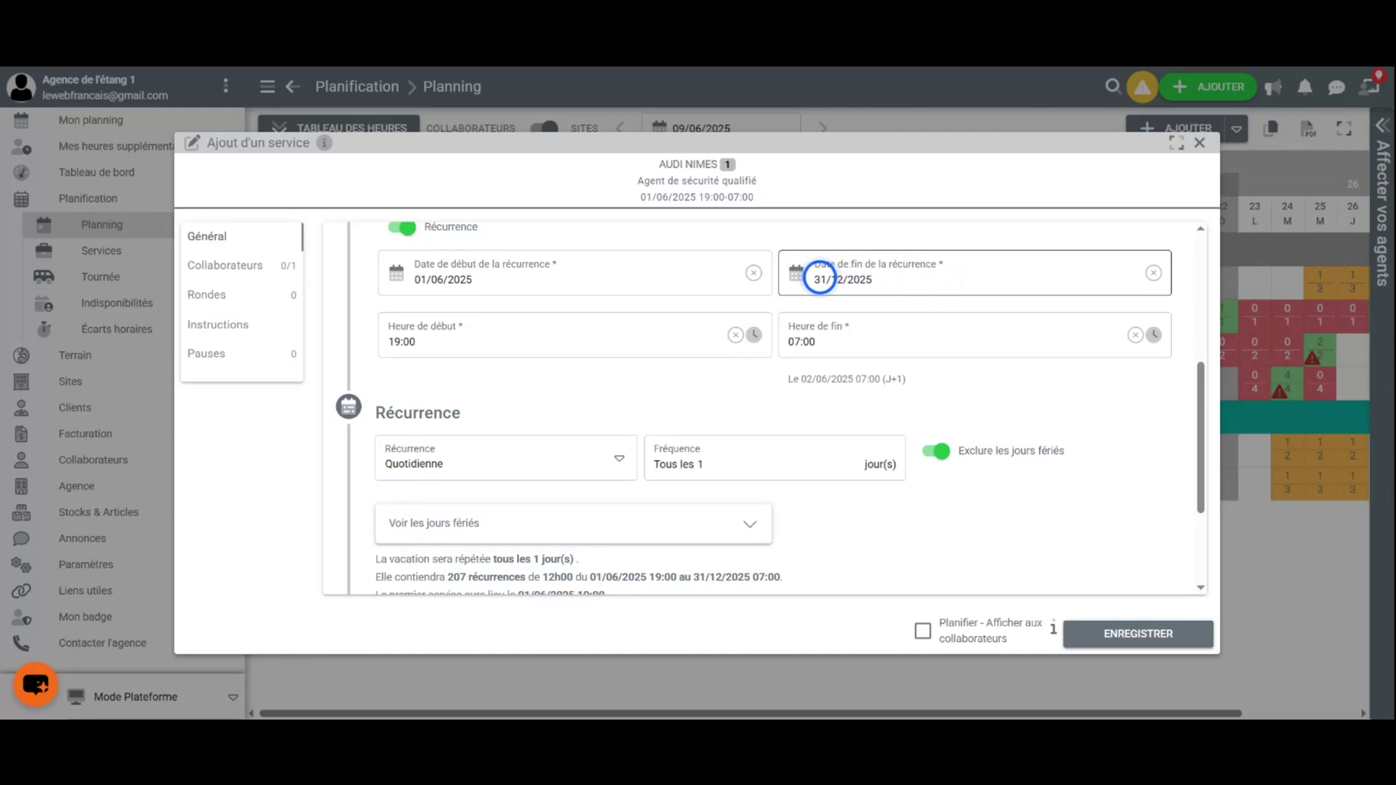
click(815, 279)
text(01012026)
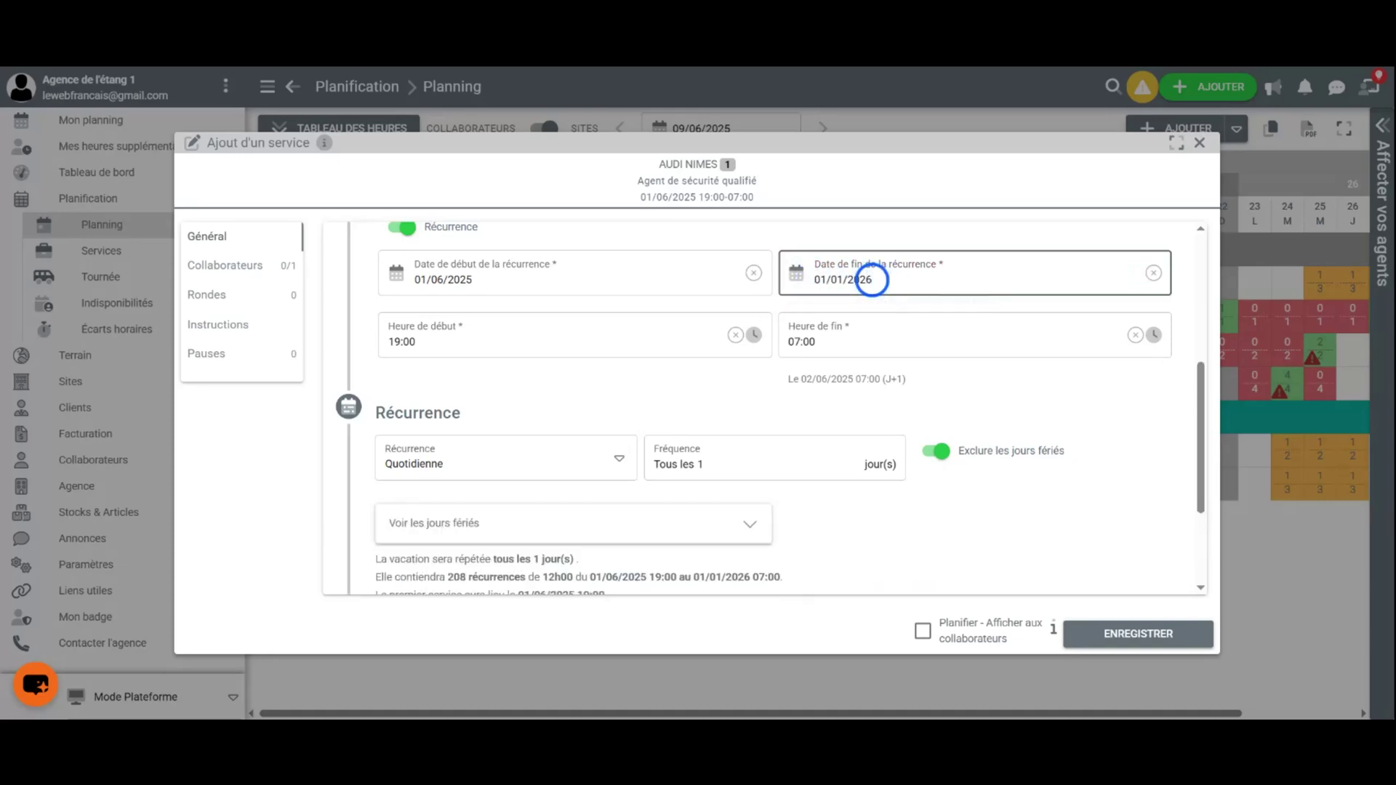
click(866, 409)
scroll(862, 414, down, 1)
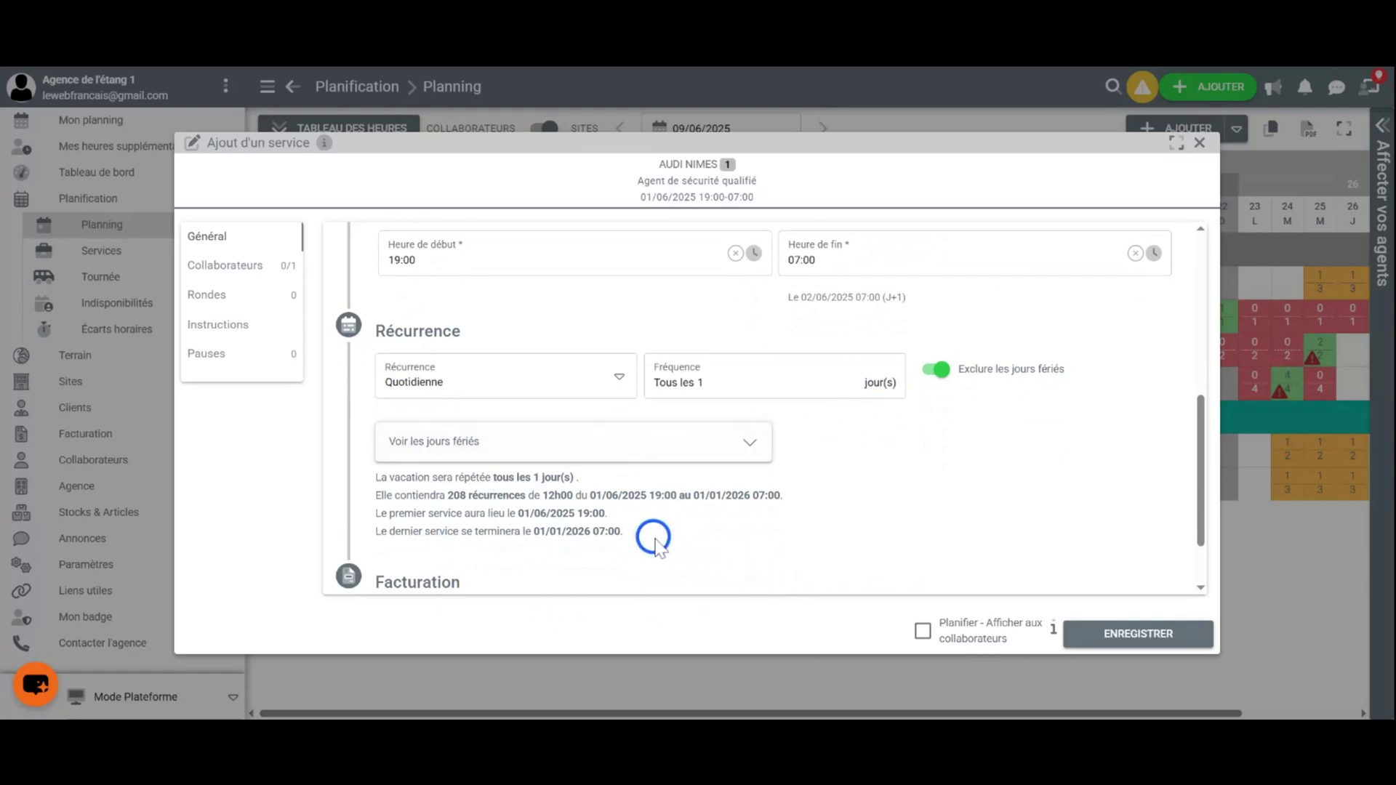
scroll(653, 537, up, 1)
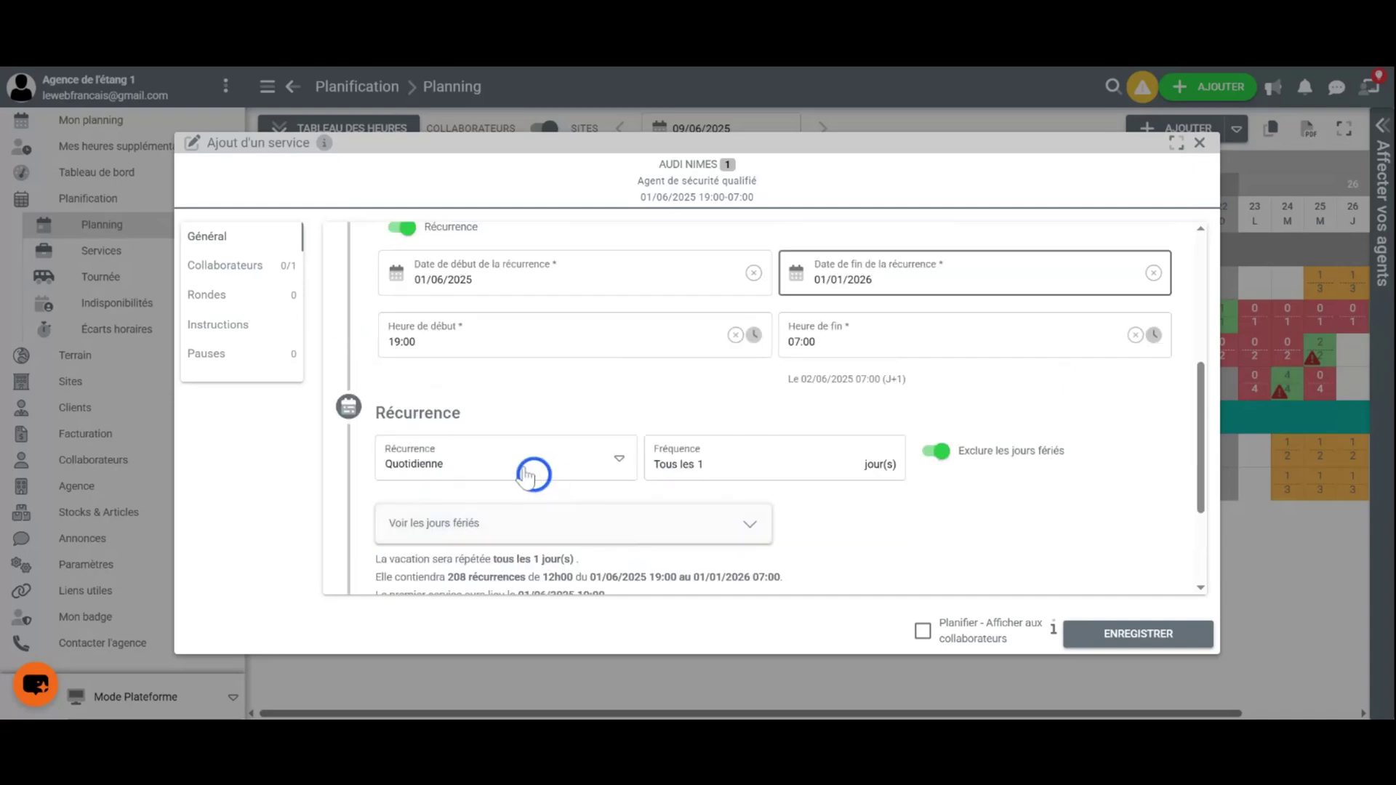
- Look at the number of posts in the collaborator settings and return to the general scheduling details
click(220, 267)
click(357, 278)
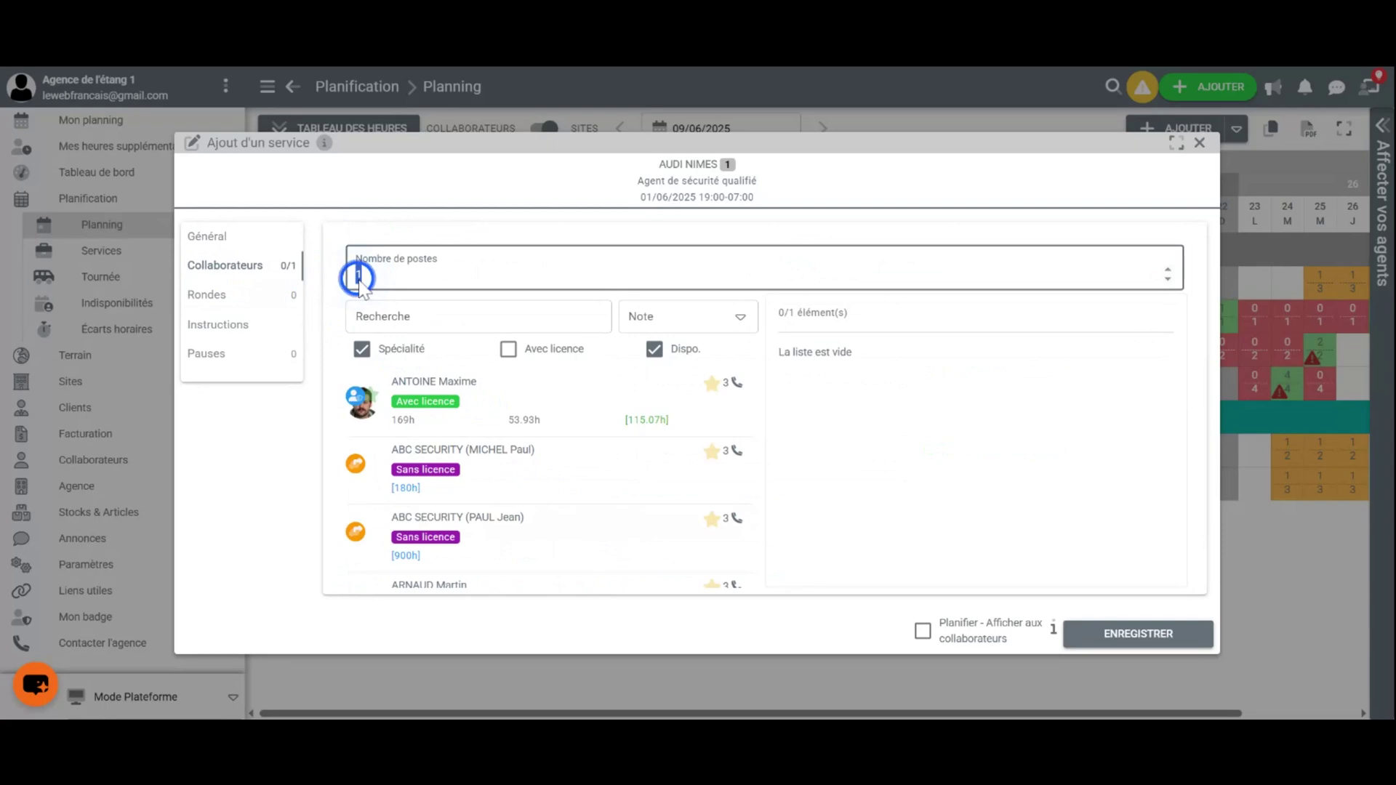
drag(358, 278, 445, 282)
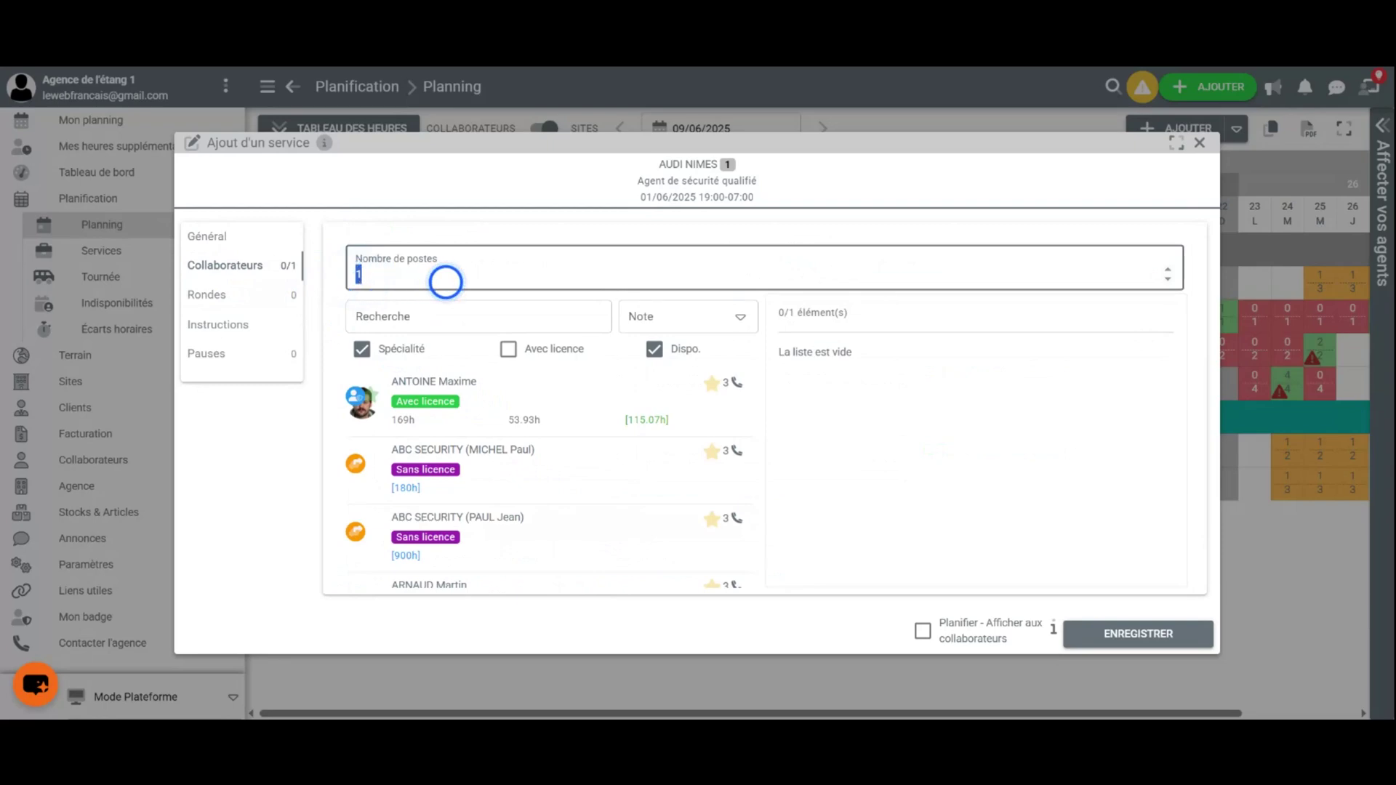
click(215, 235)
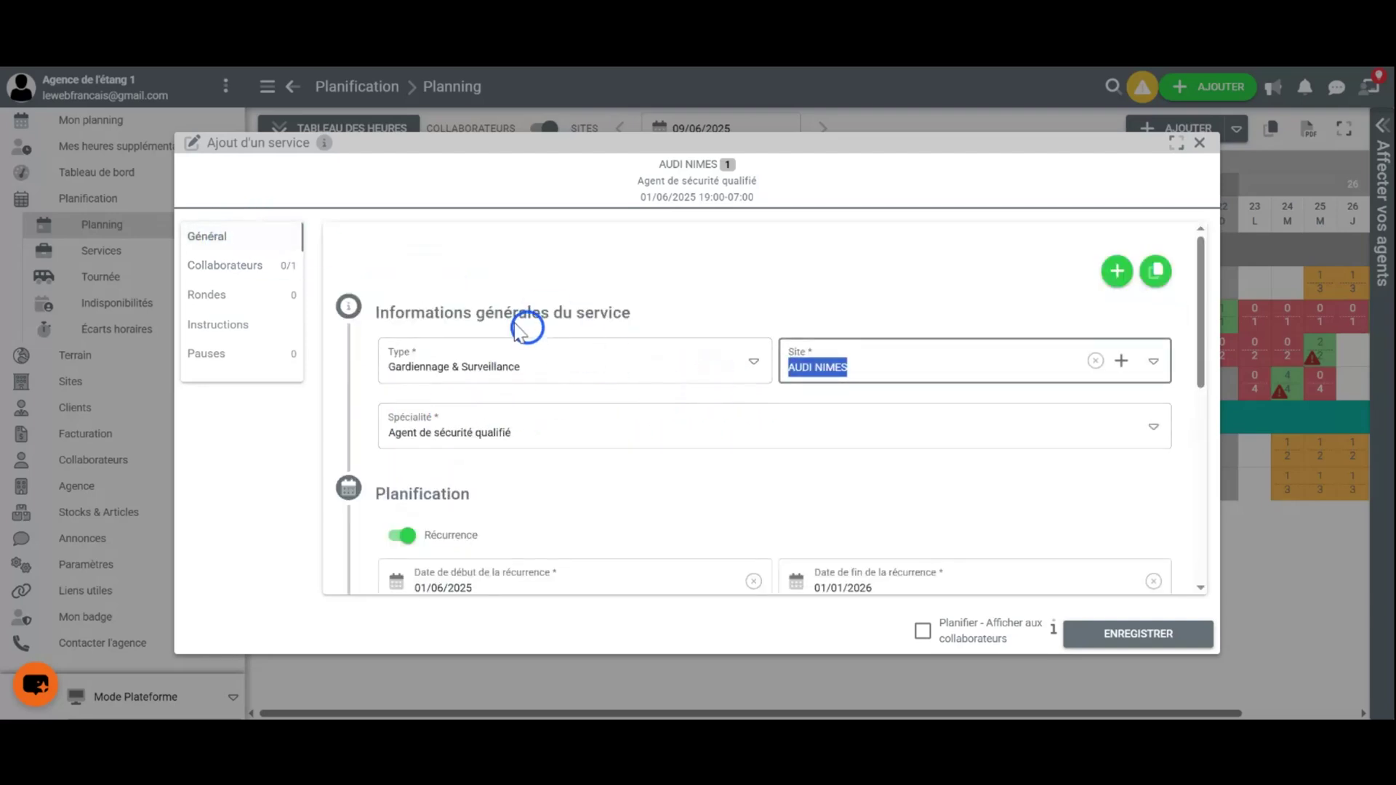
scroll(710, 451, down, 1)
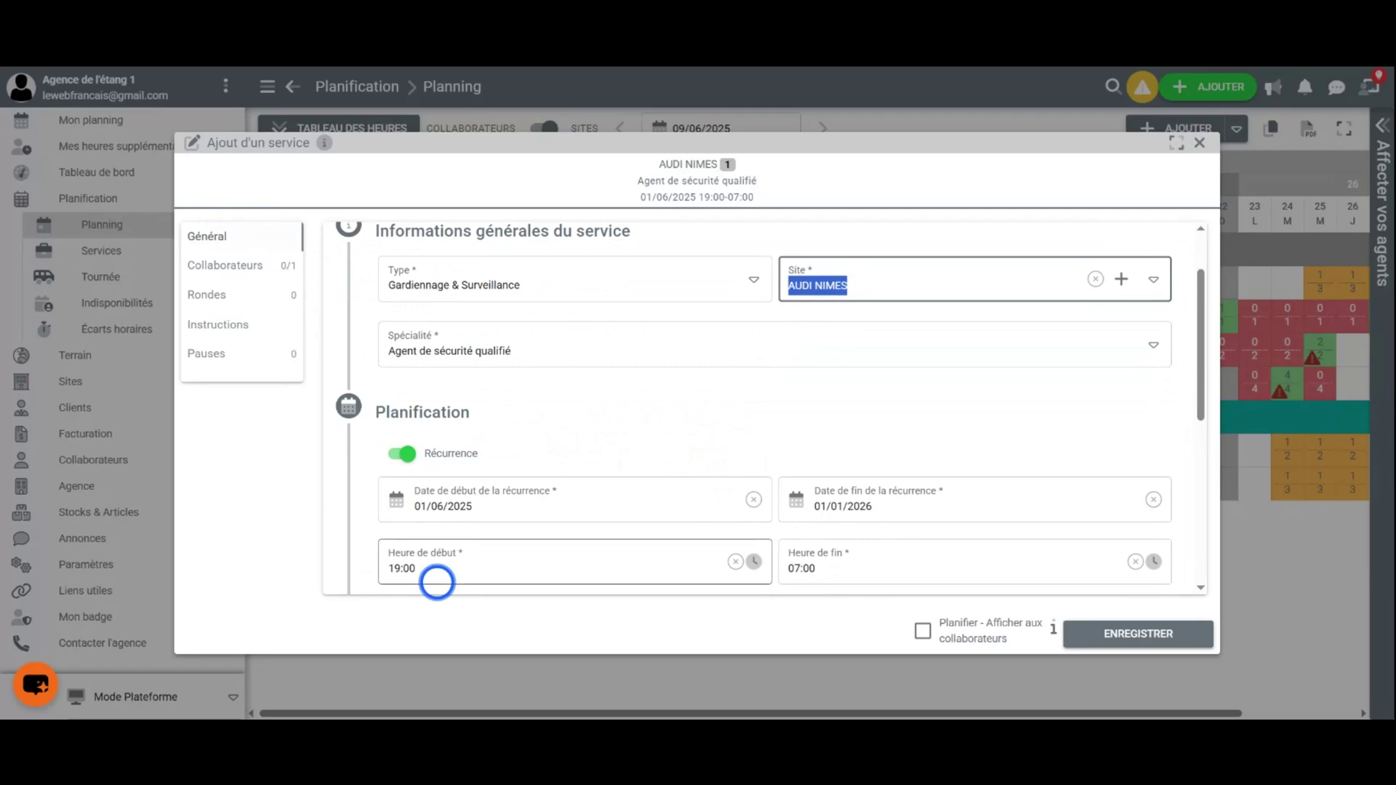
scroll(884, 514, down, 1)
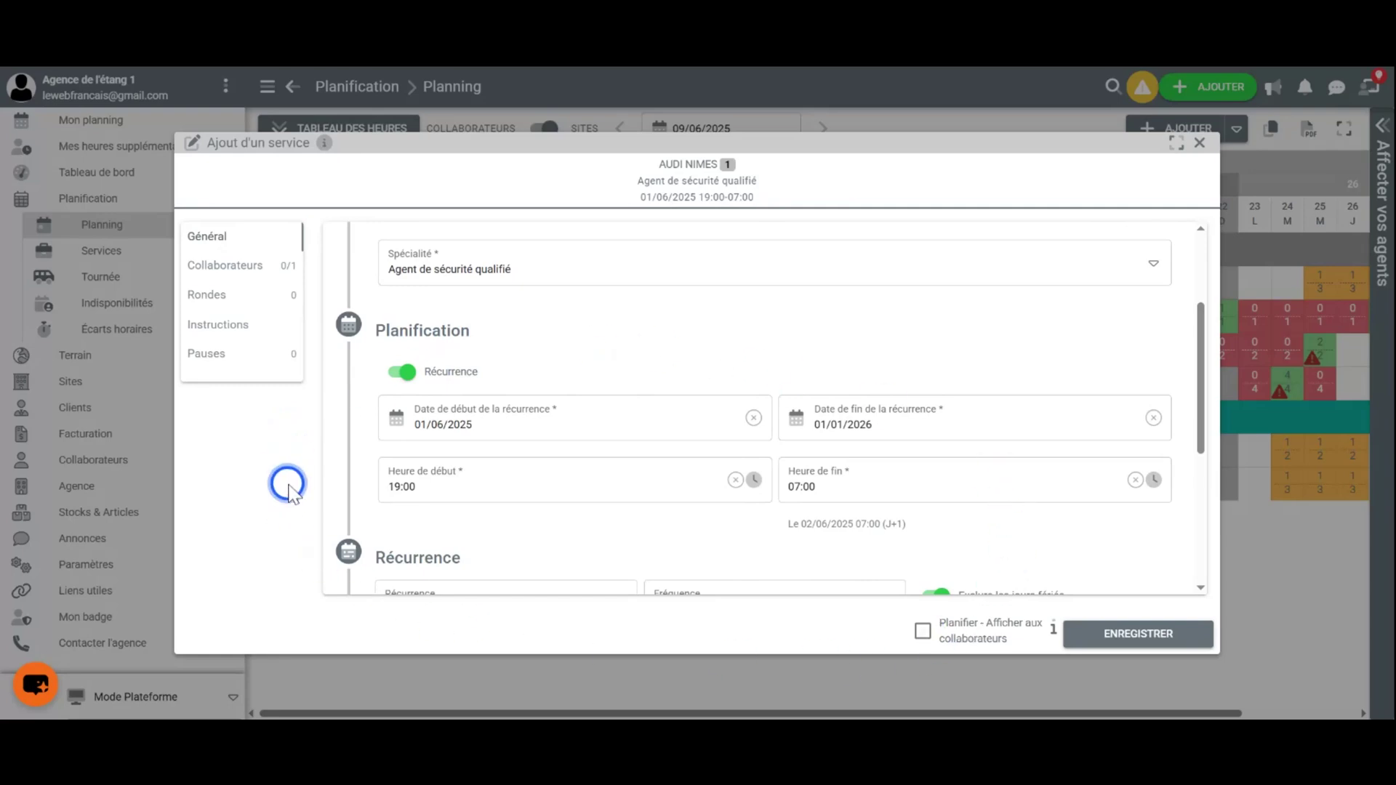
- Set the service's number of posts to 2 in the collaborator settings
scroll(520, 345, up, 1)
click(220, 267)
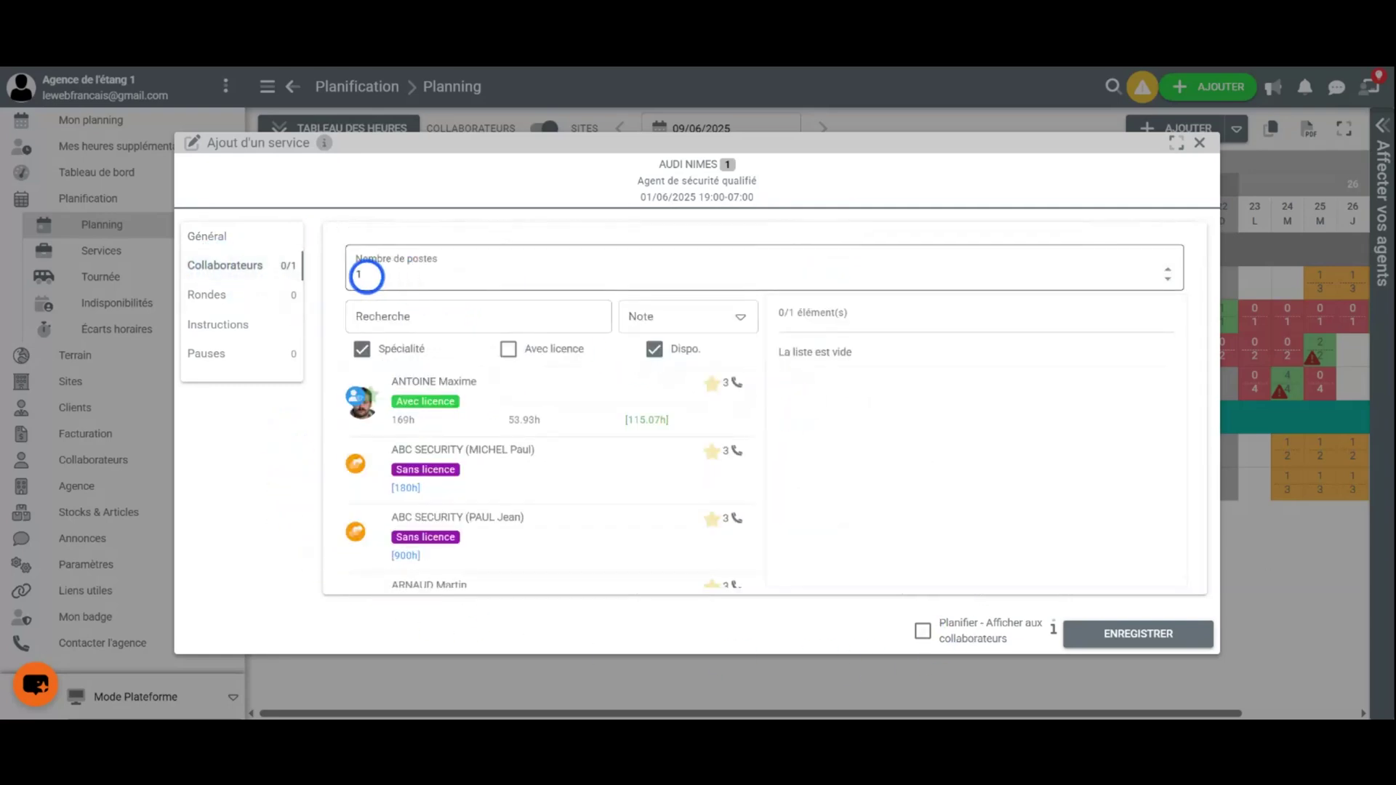
click(348, 275)
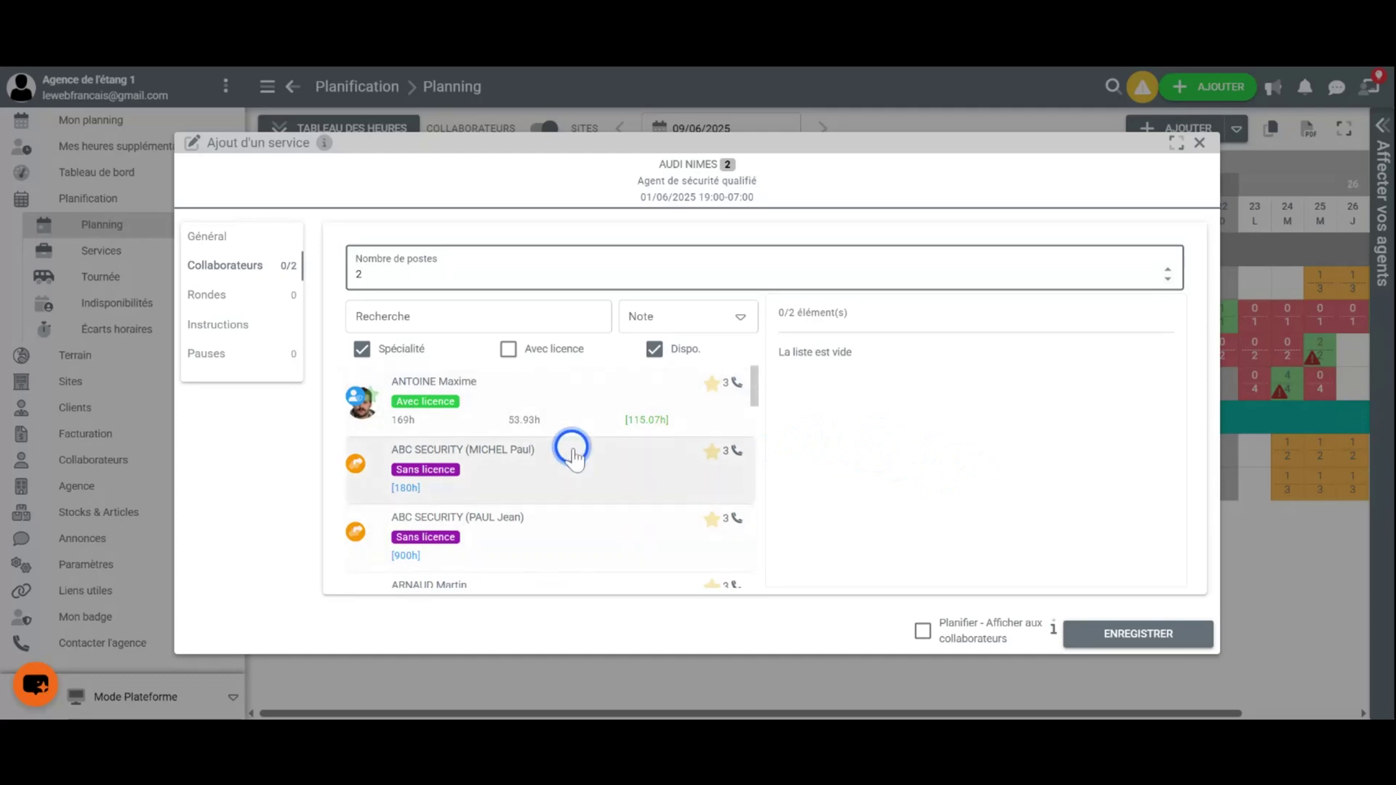
- Check the recurrence count and first and last service times in the daily recurrence summary, comparing them with the number of posts
click(218, 235)
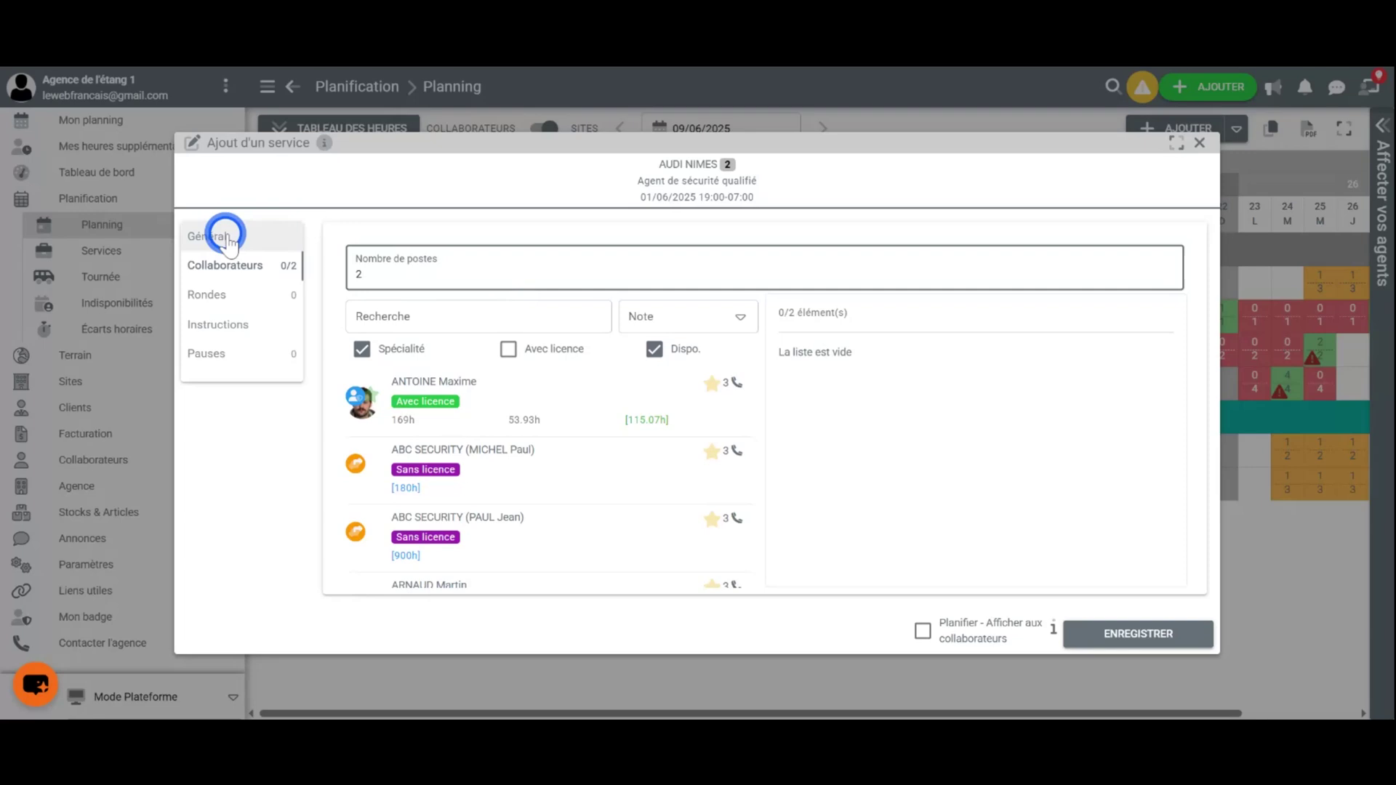
scroll(727, 407, down, 2)
scroll(715, 422, down, 4)
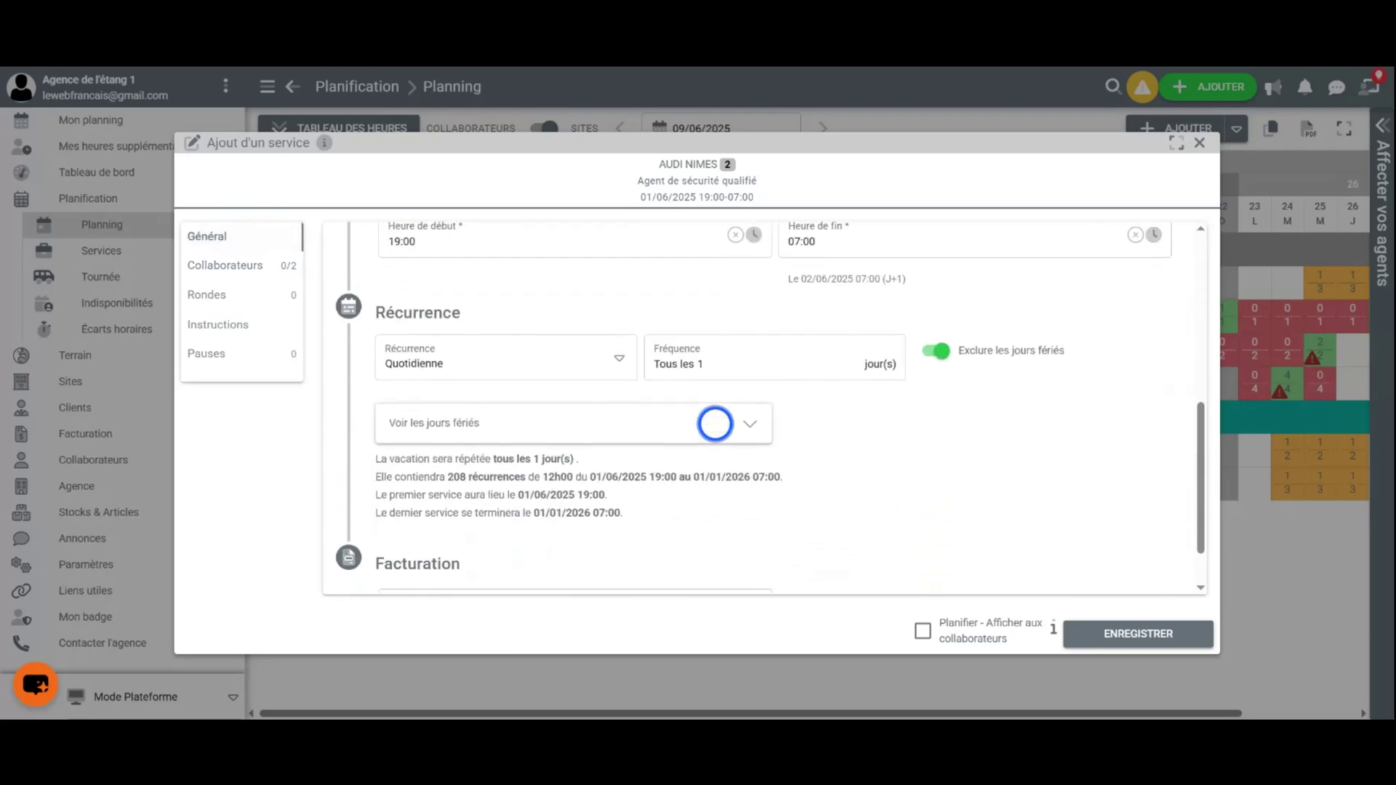
scroll(608, 429, down, 1)
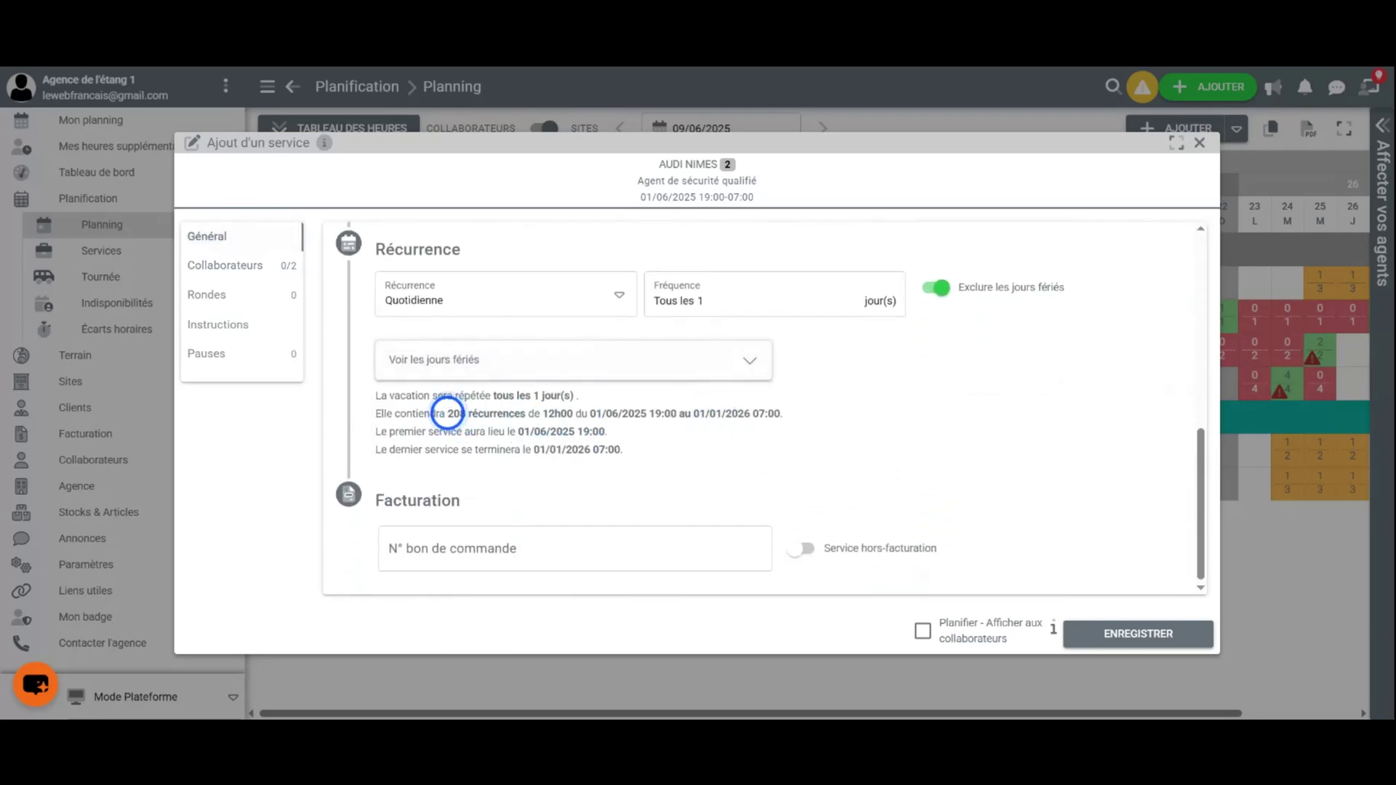
drag(447, 414, 522, 411)
scroll(866, 451, up, 1)
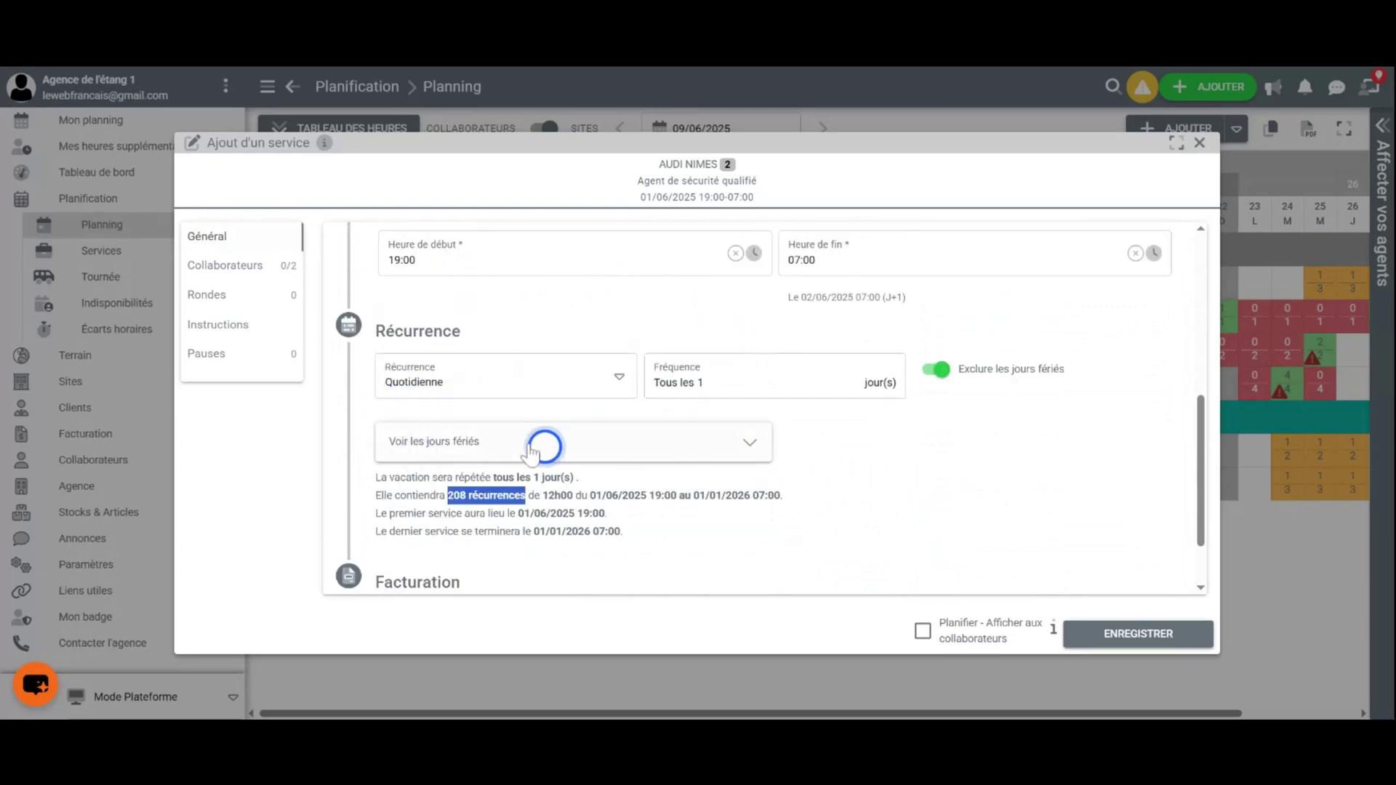
scroll(553, 411, up, 1)
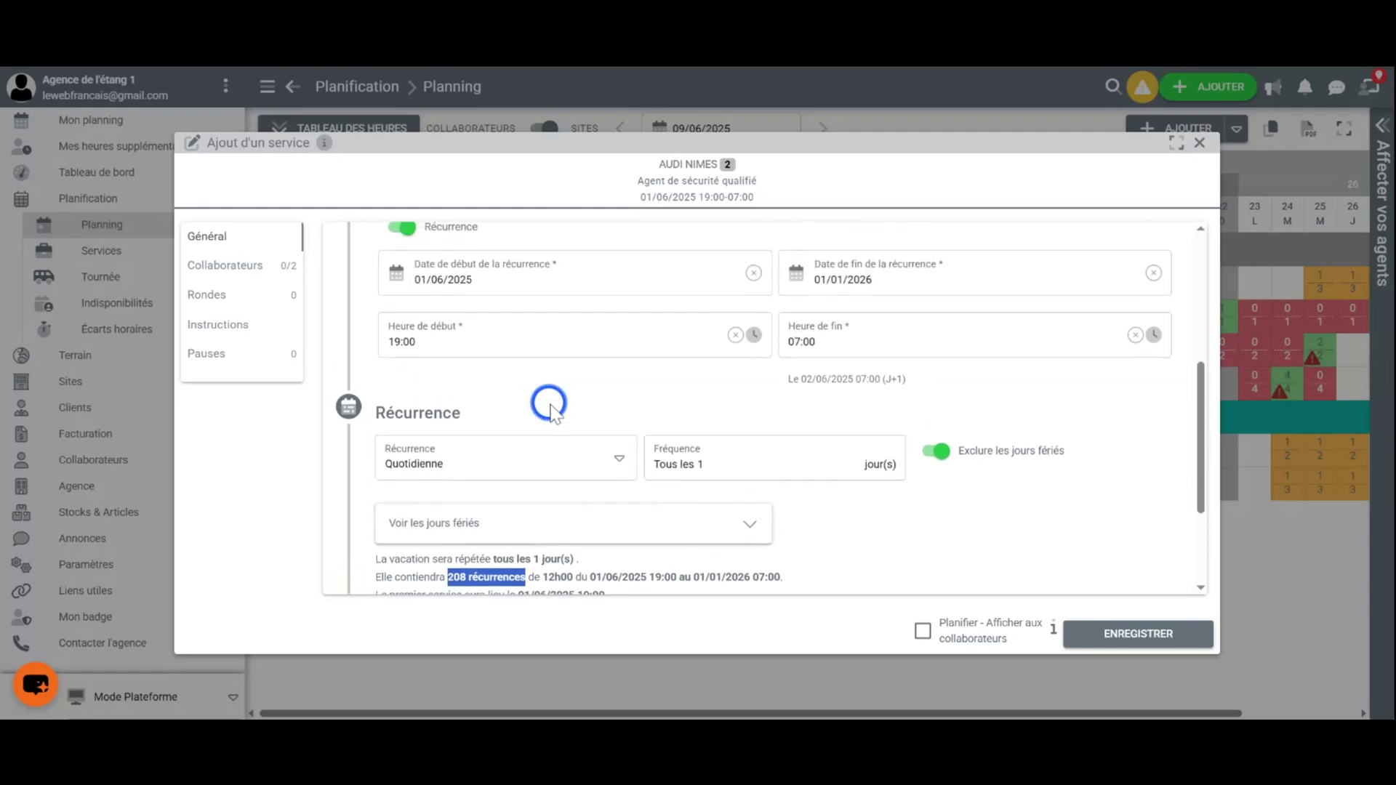
click(241, 268)
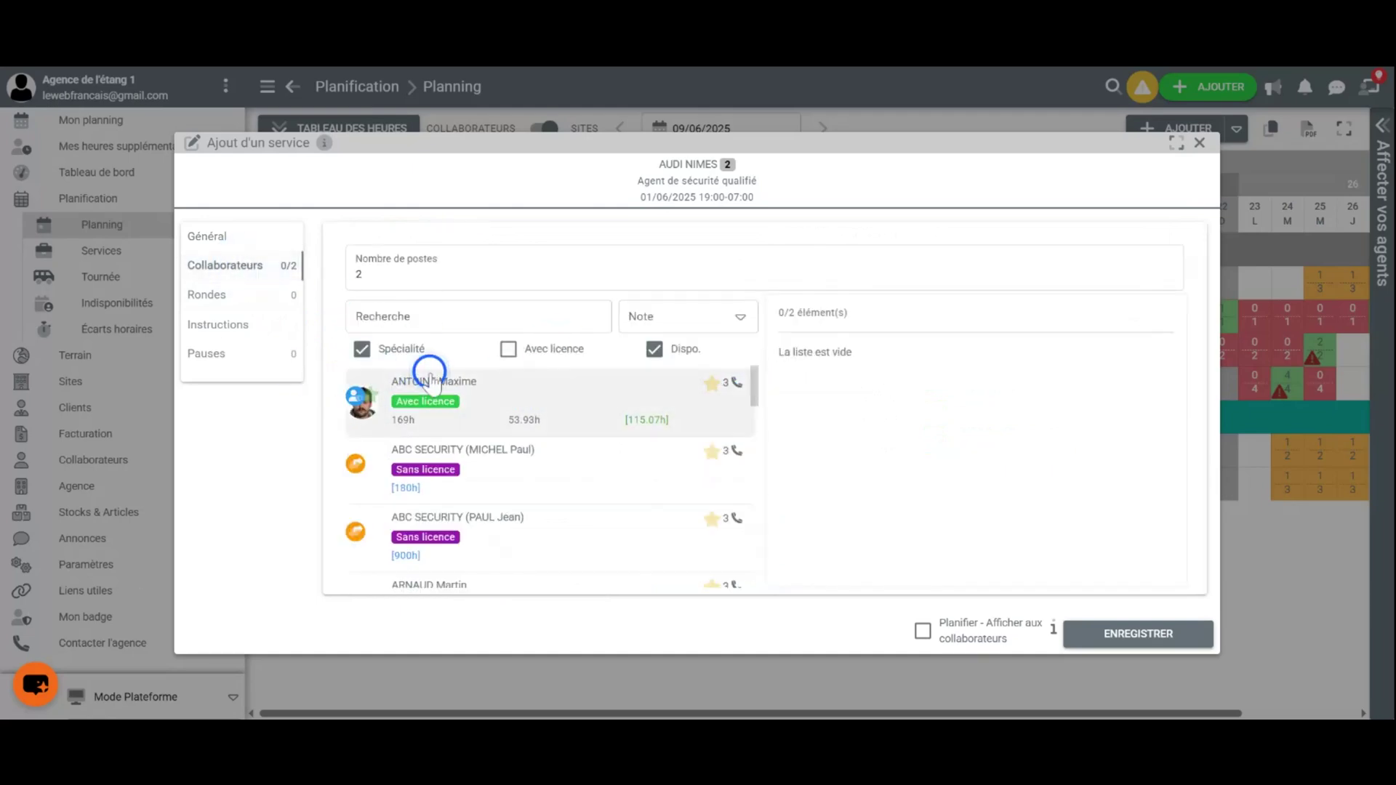
click(215, 240)
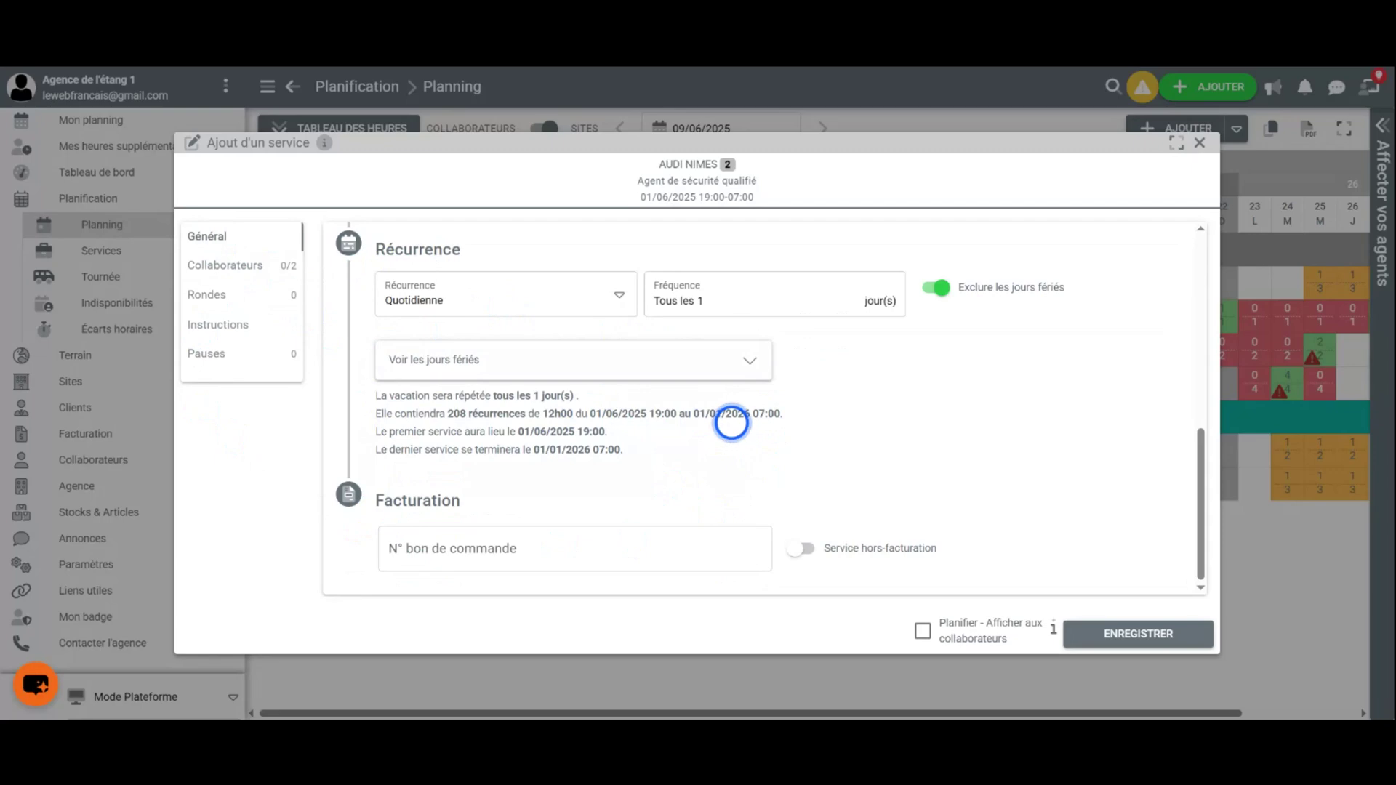
scroll(731, 422, up, 1)
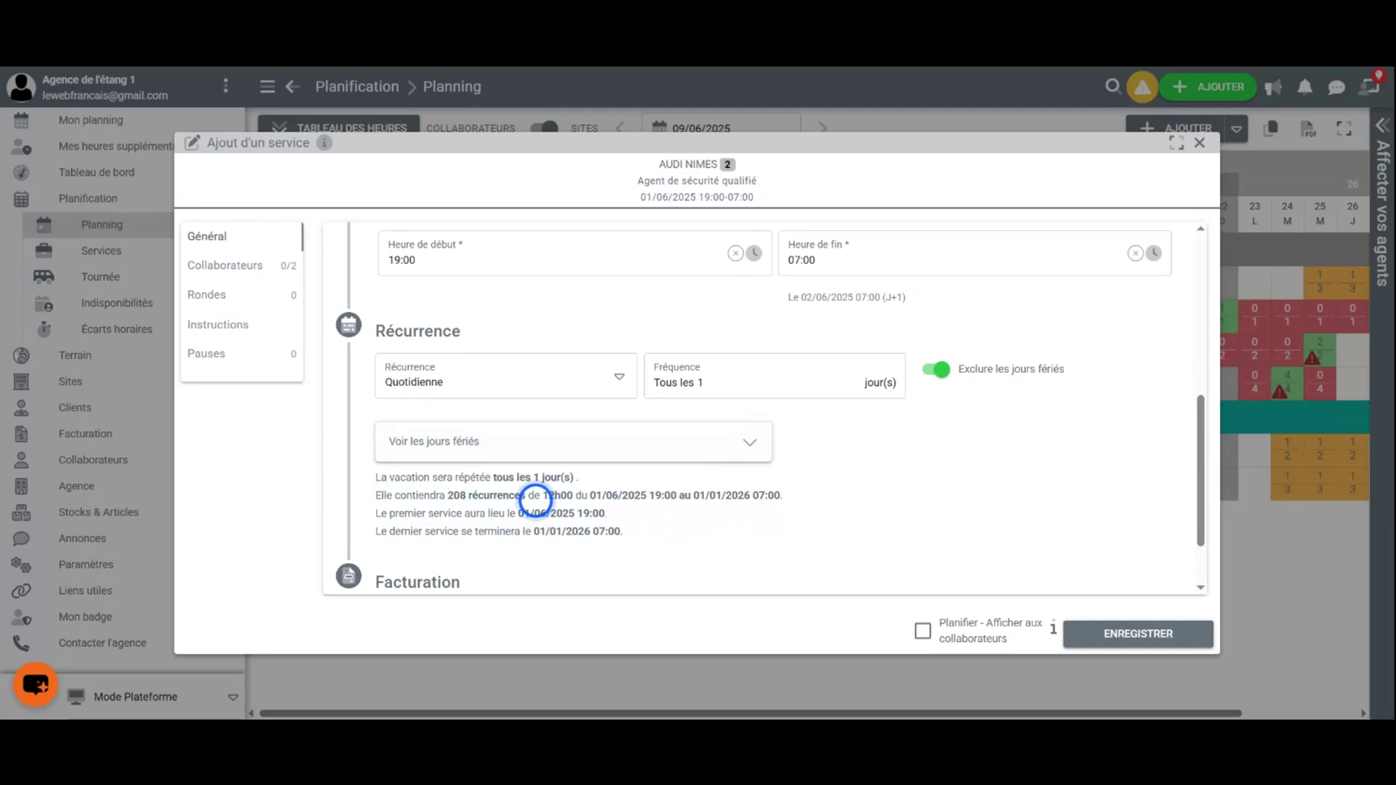
- Assign the first listed employee and the second ABC SECURITY subcontractor to the service, and take the employee off again
click(248, 266)
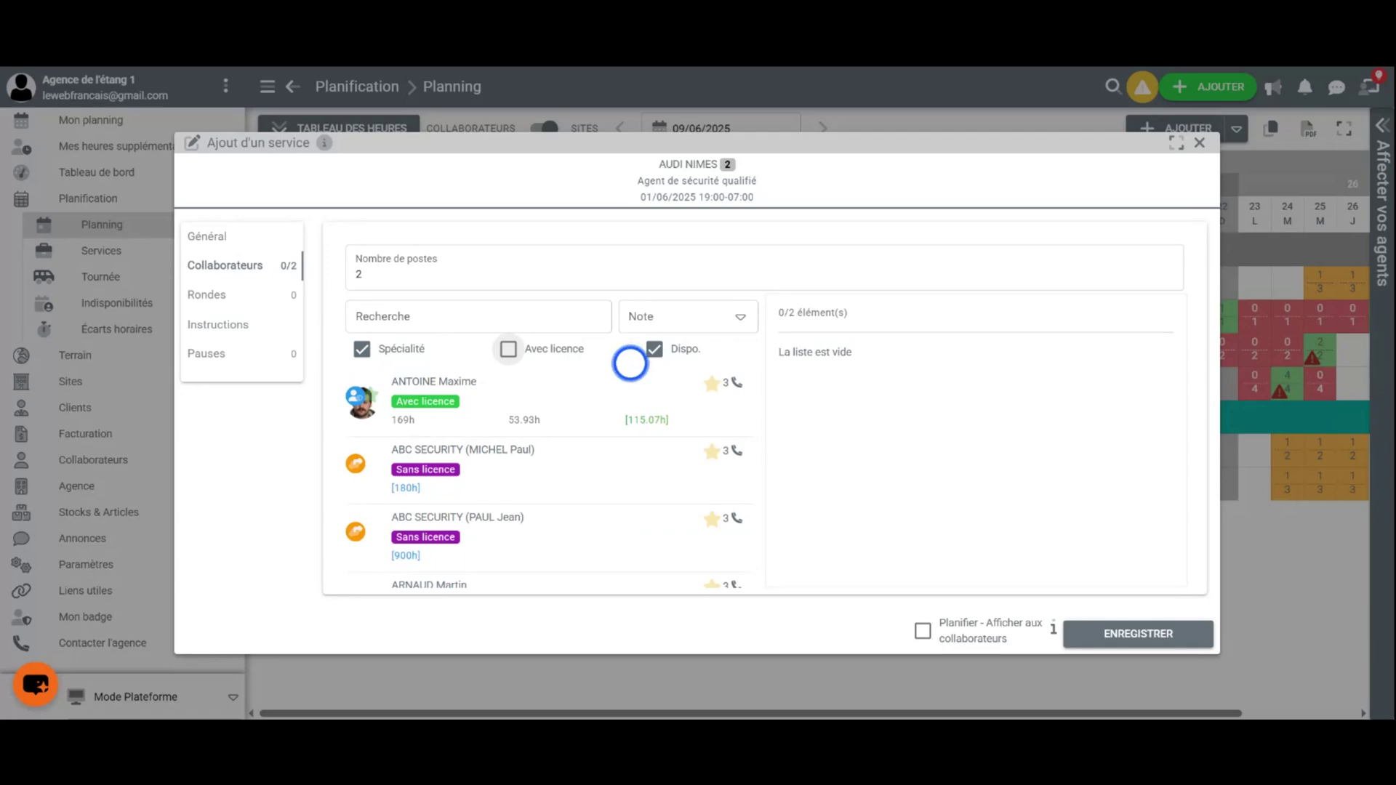
click(546, 399)
click(568, 463)
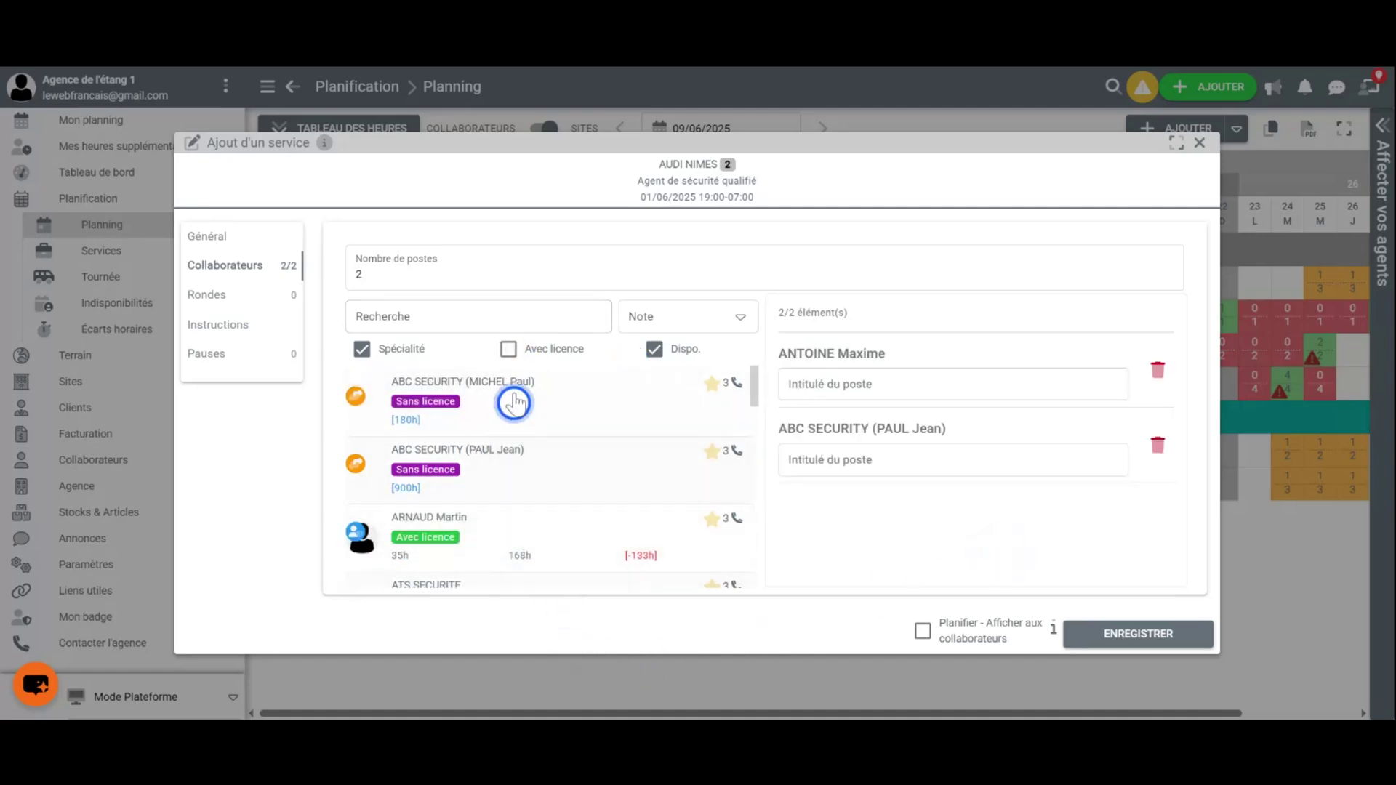
click(1158, 369)
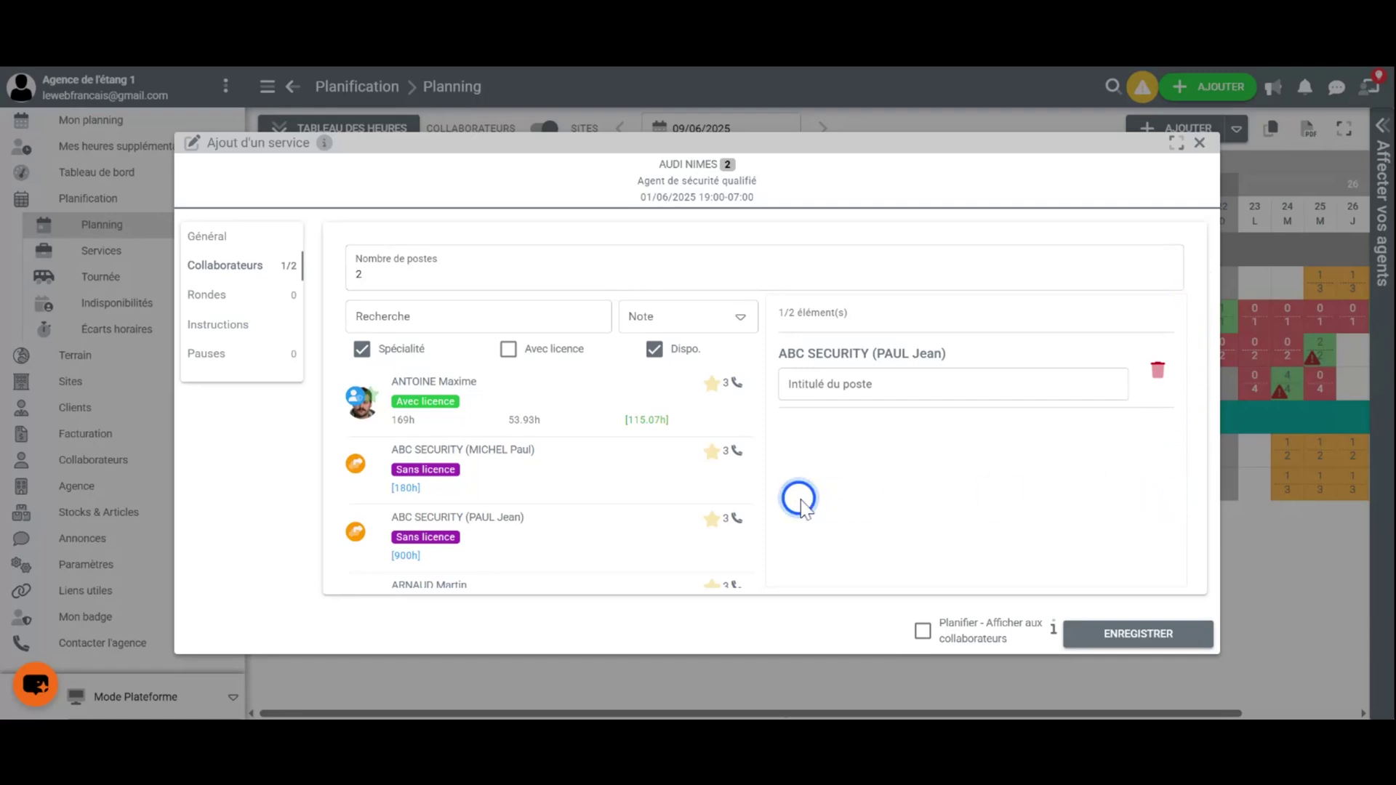
- Add the round Ronde sécurité to the service with 3 runs
click(266, 305)
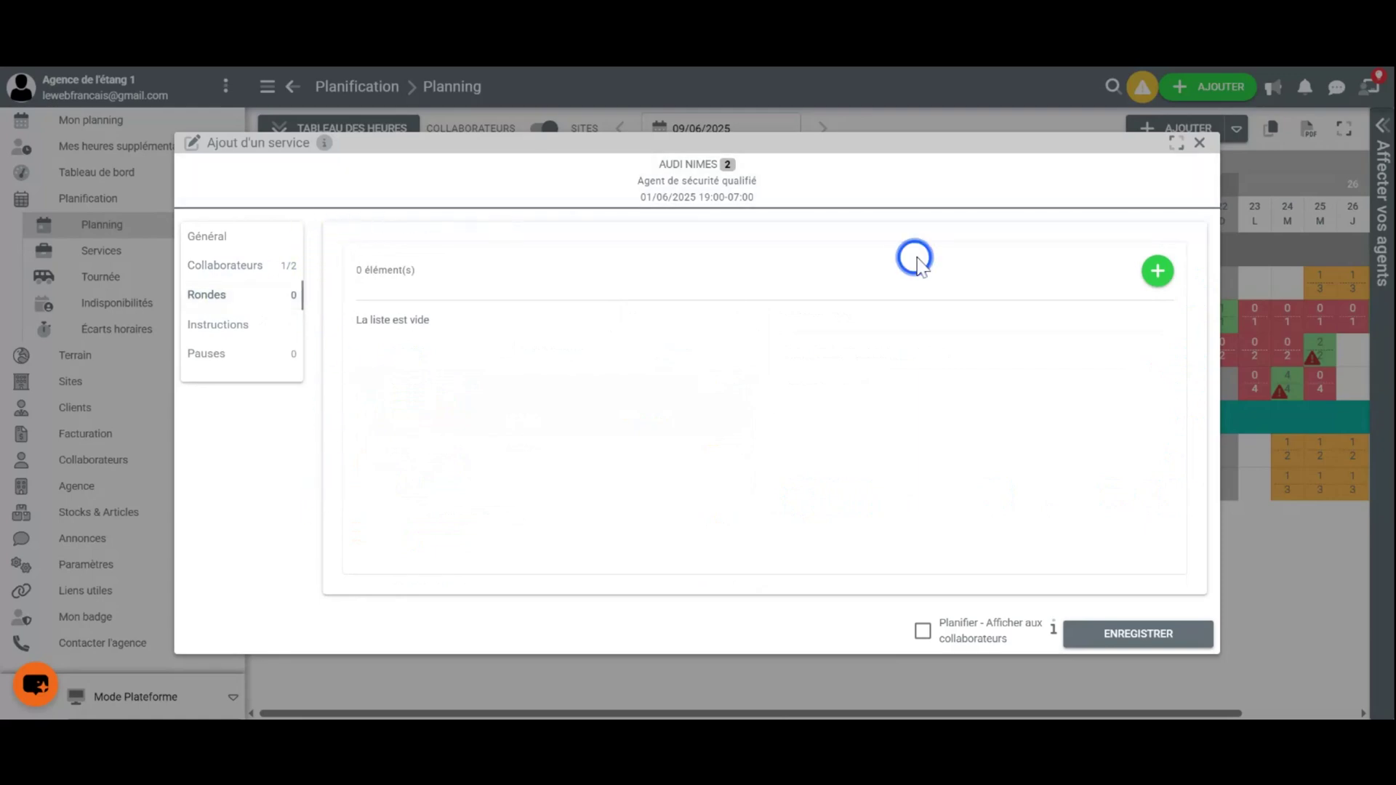
click(1159, 271)
click(1028, 330)
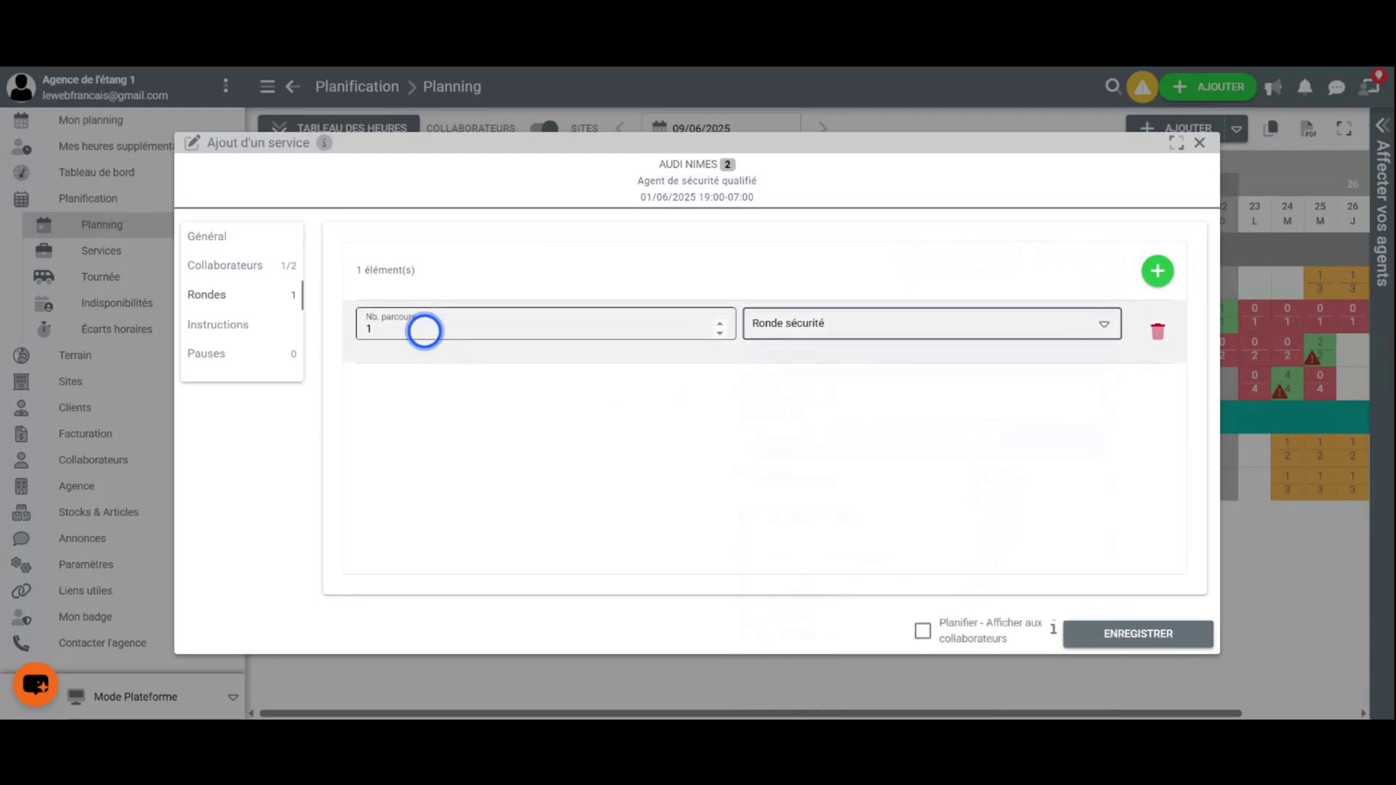
drag(425, 331, 301, 339)
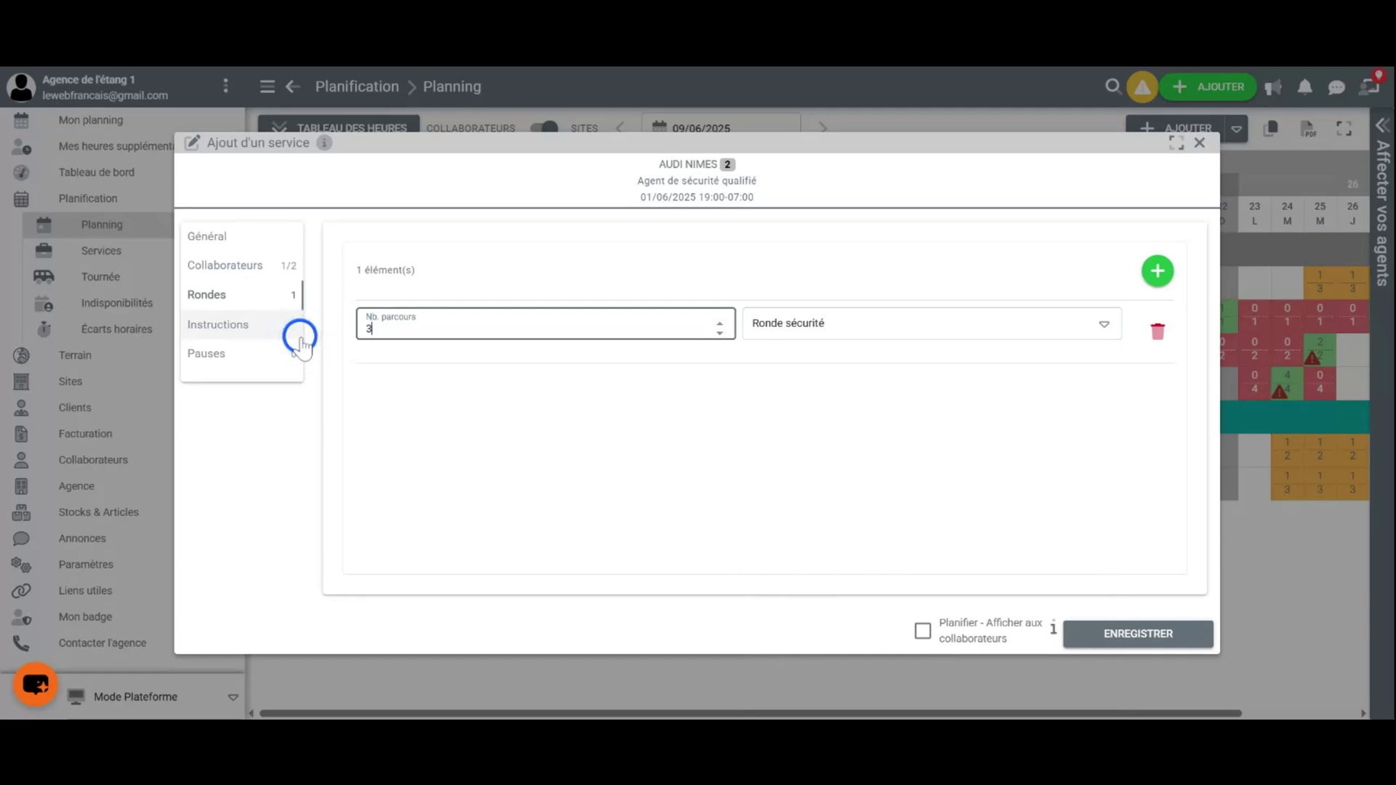
click(362, 248)
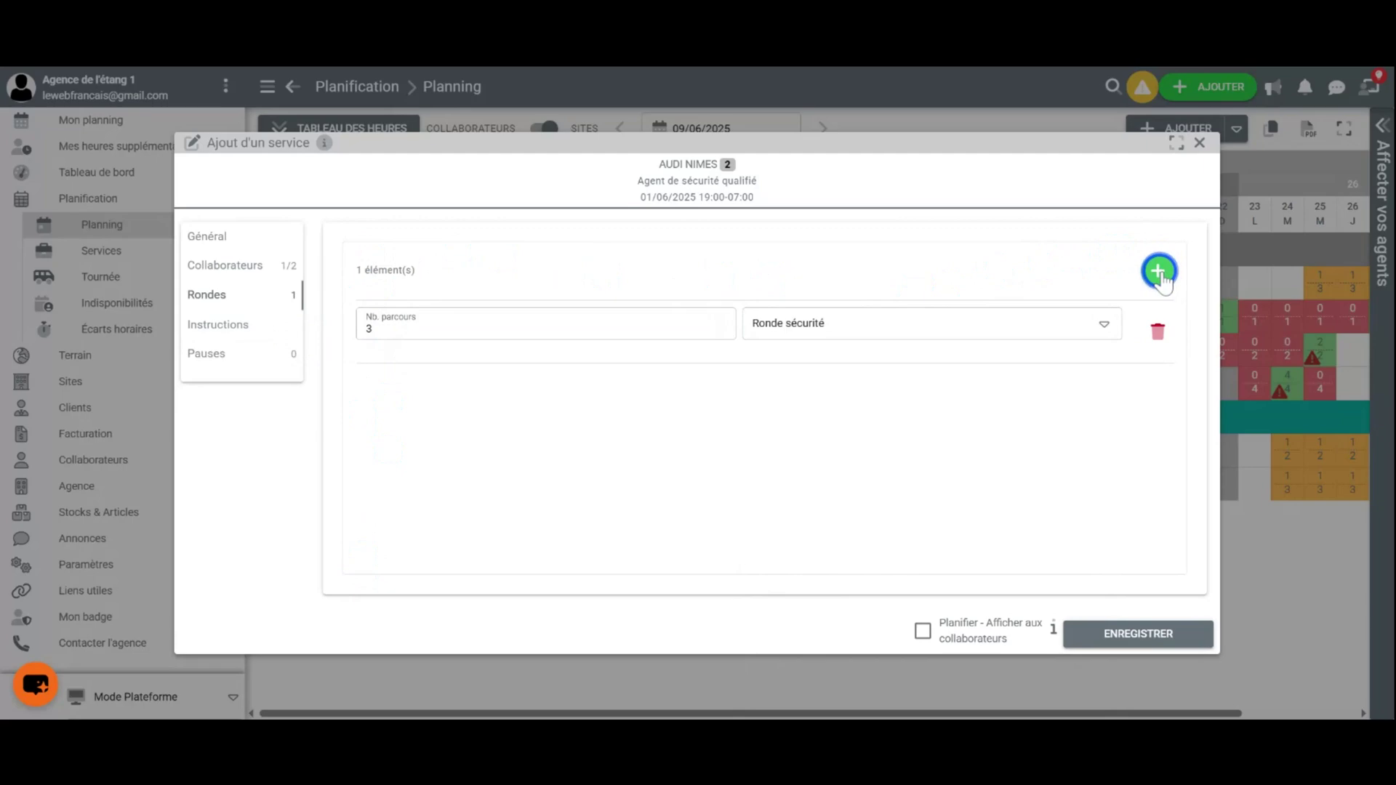
- Enable clocking both on arrival at the site and on departure from it in the service instructions
click(247, 324)
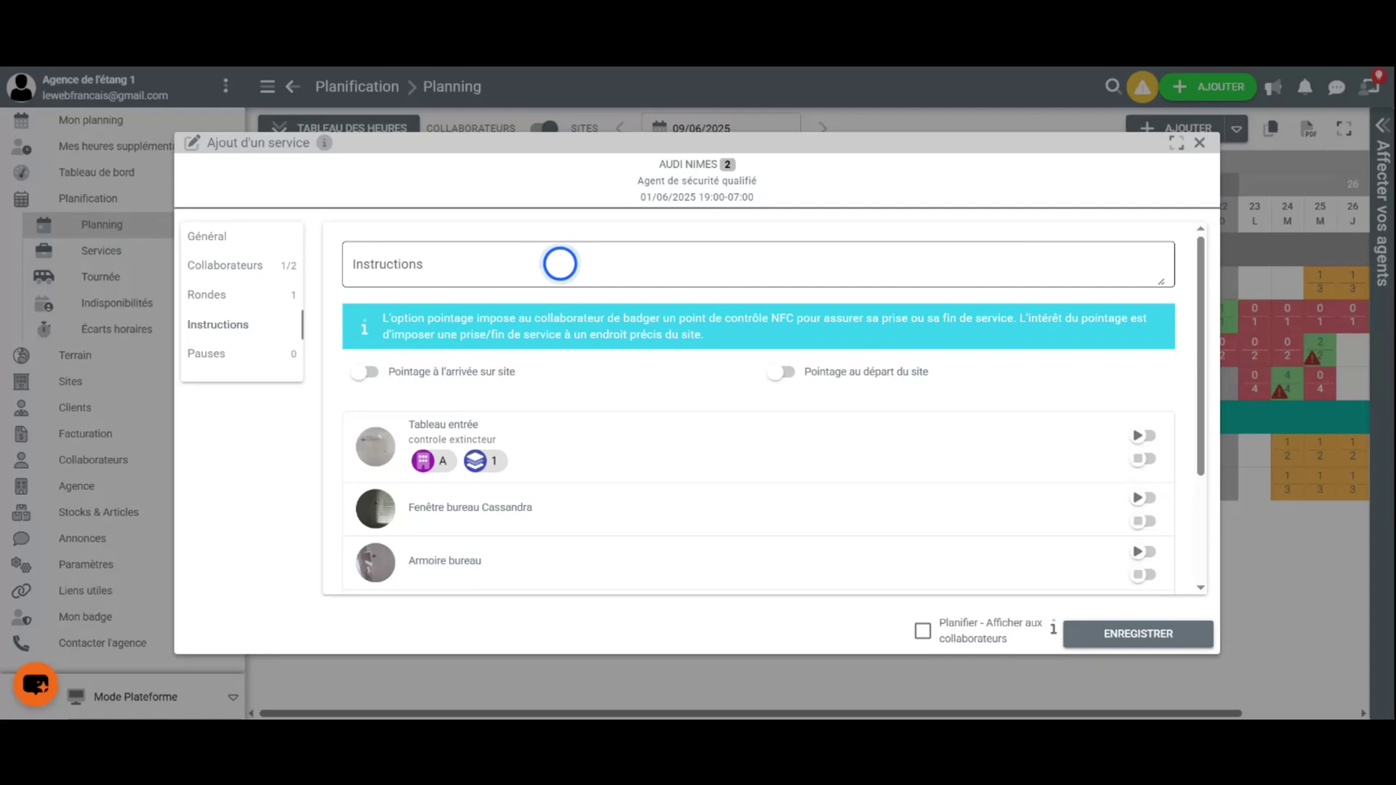
scroll(517, 422, down, 3)
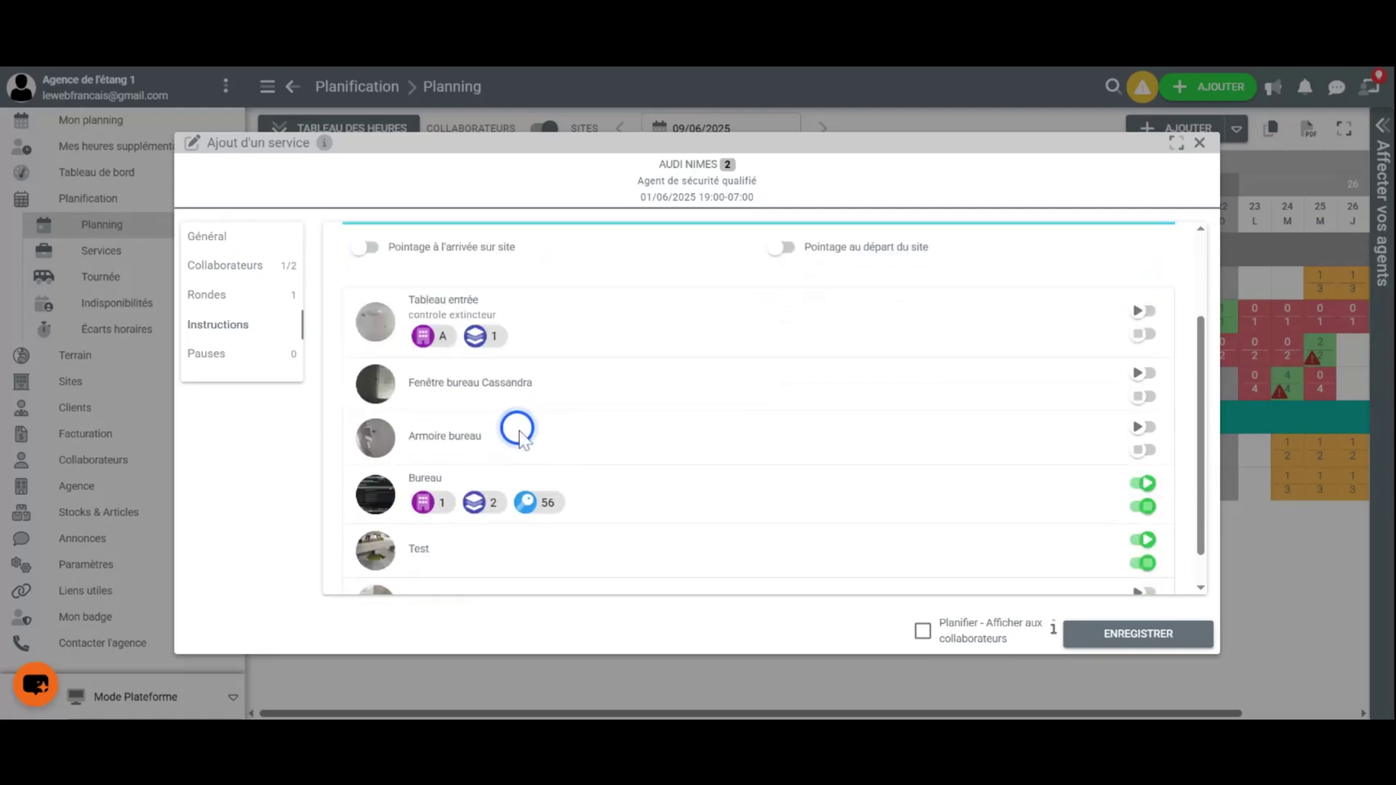
scroll(519, 435, up, 3)
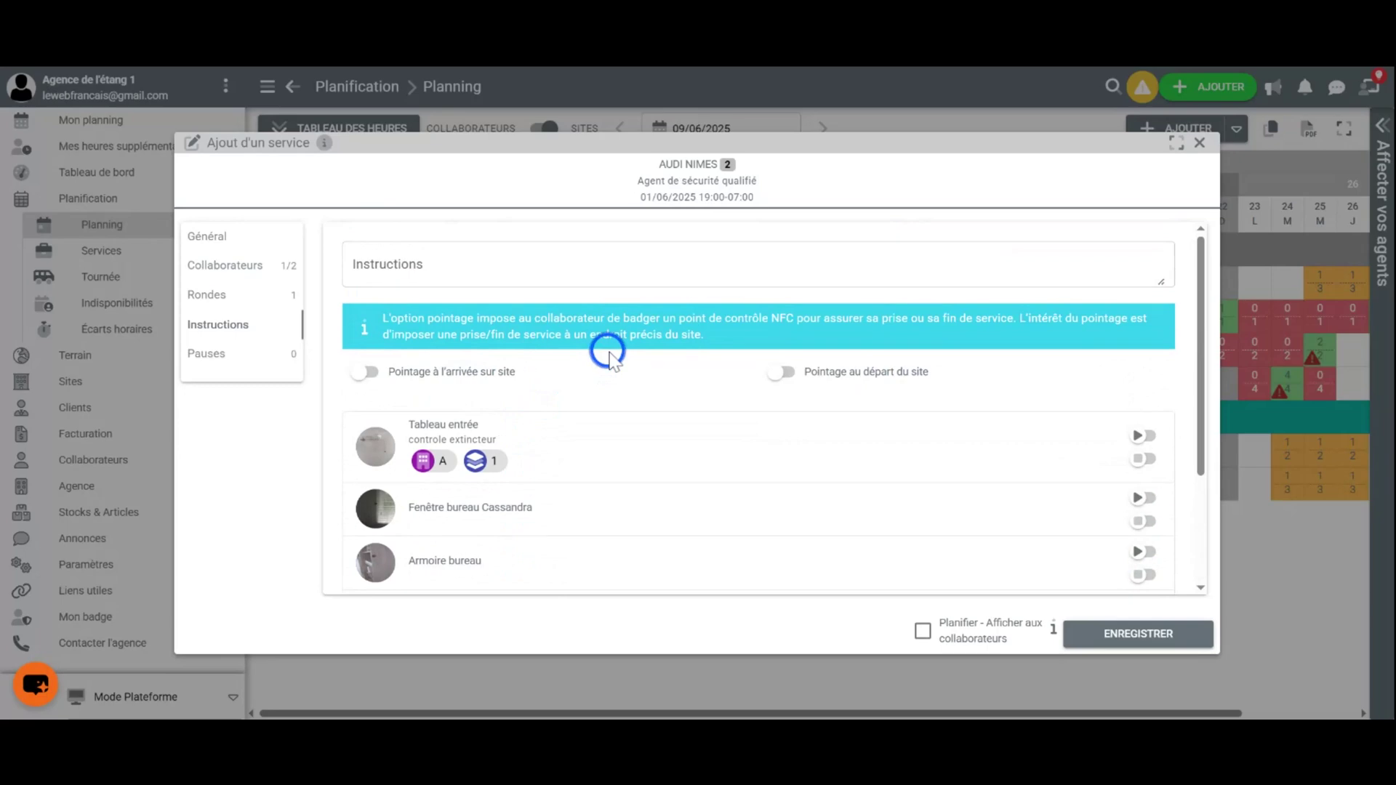
click(366, 371)
click(799, 374)
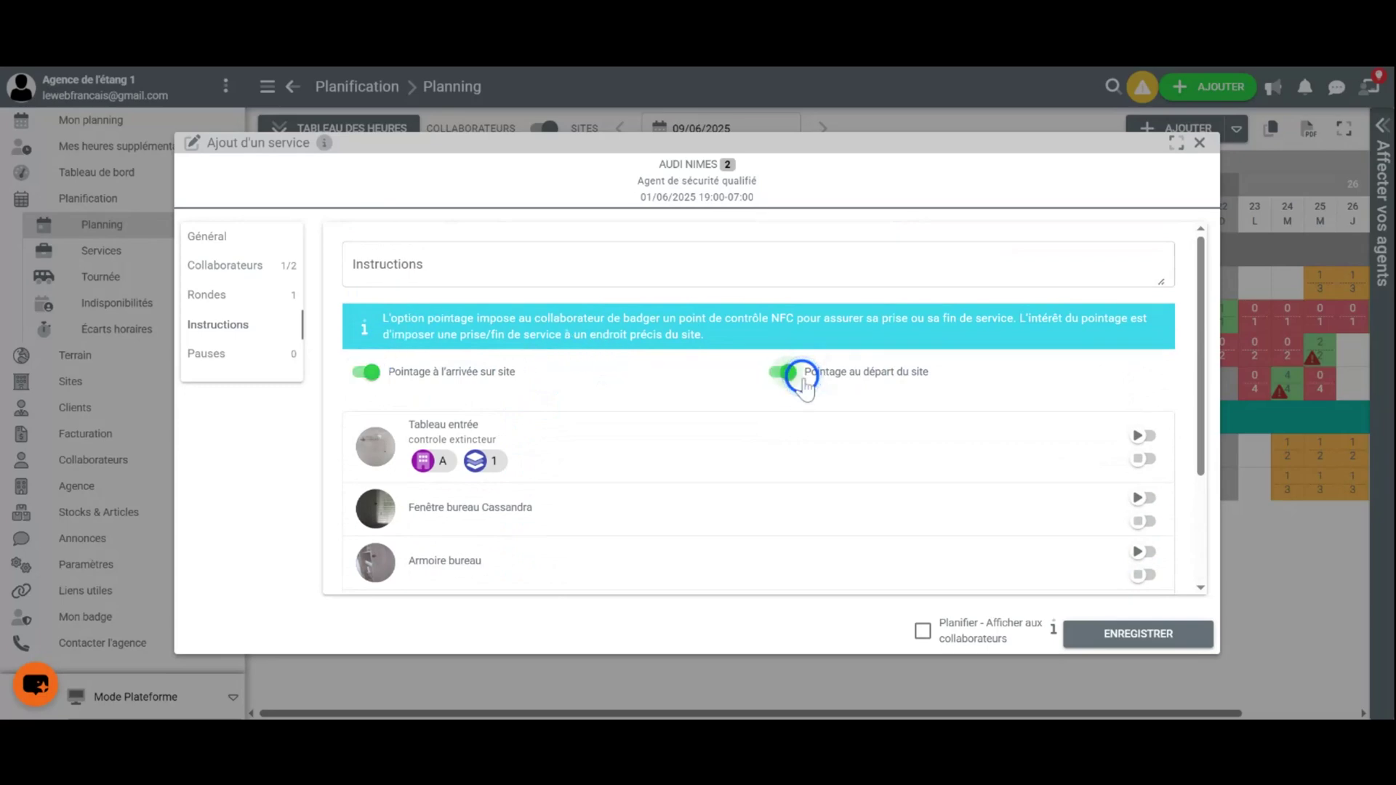
- Make Bureau the only start-of-service control point and Test the only end-of-service control point
scroll(544, 350, down, 3)
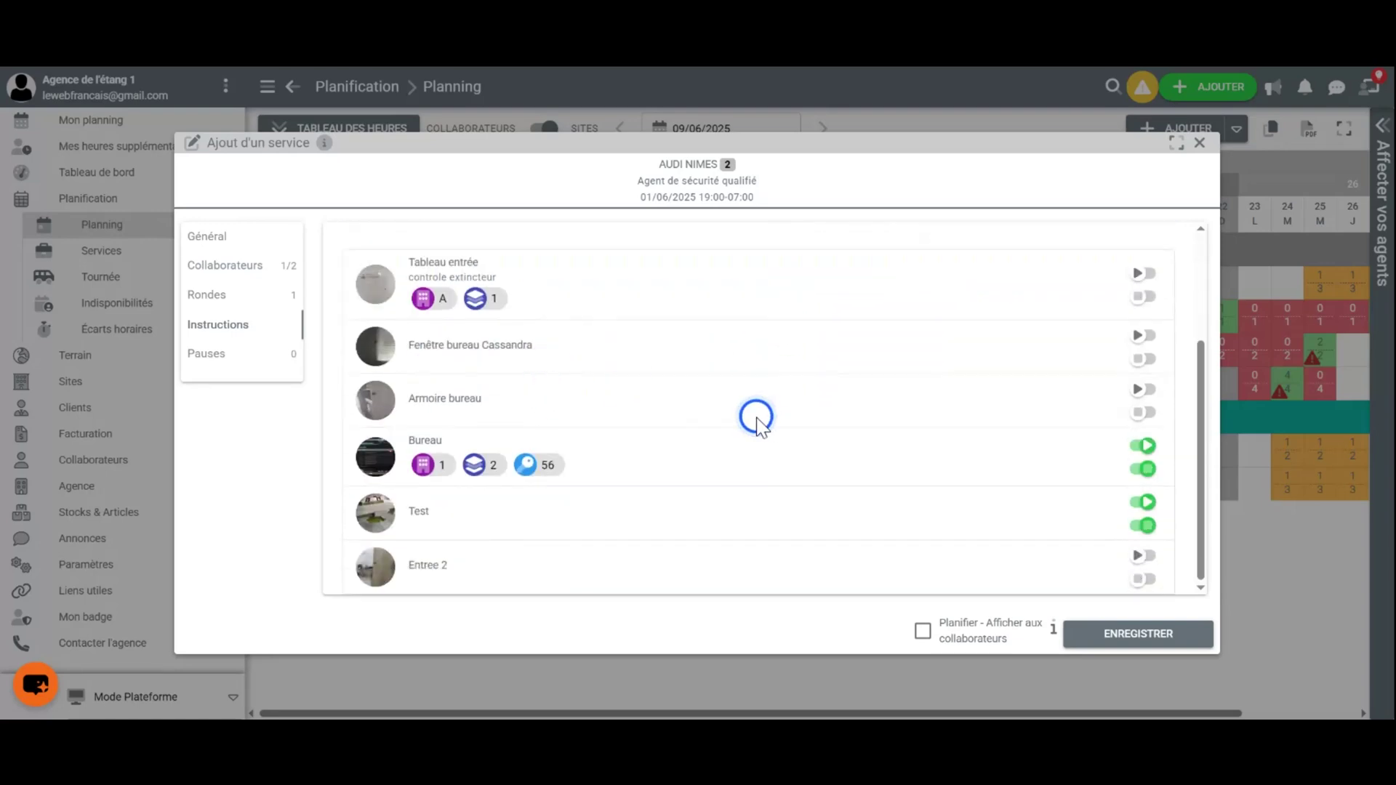
scroll(749, 414, up, 3)
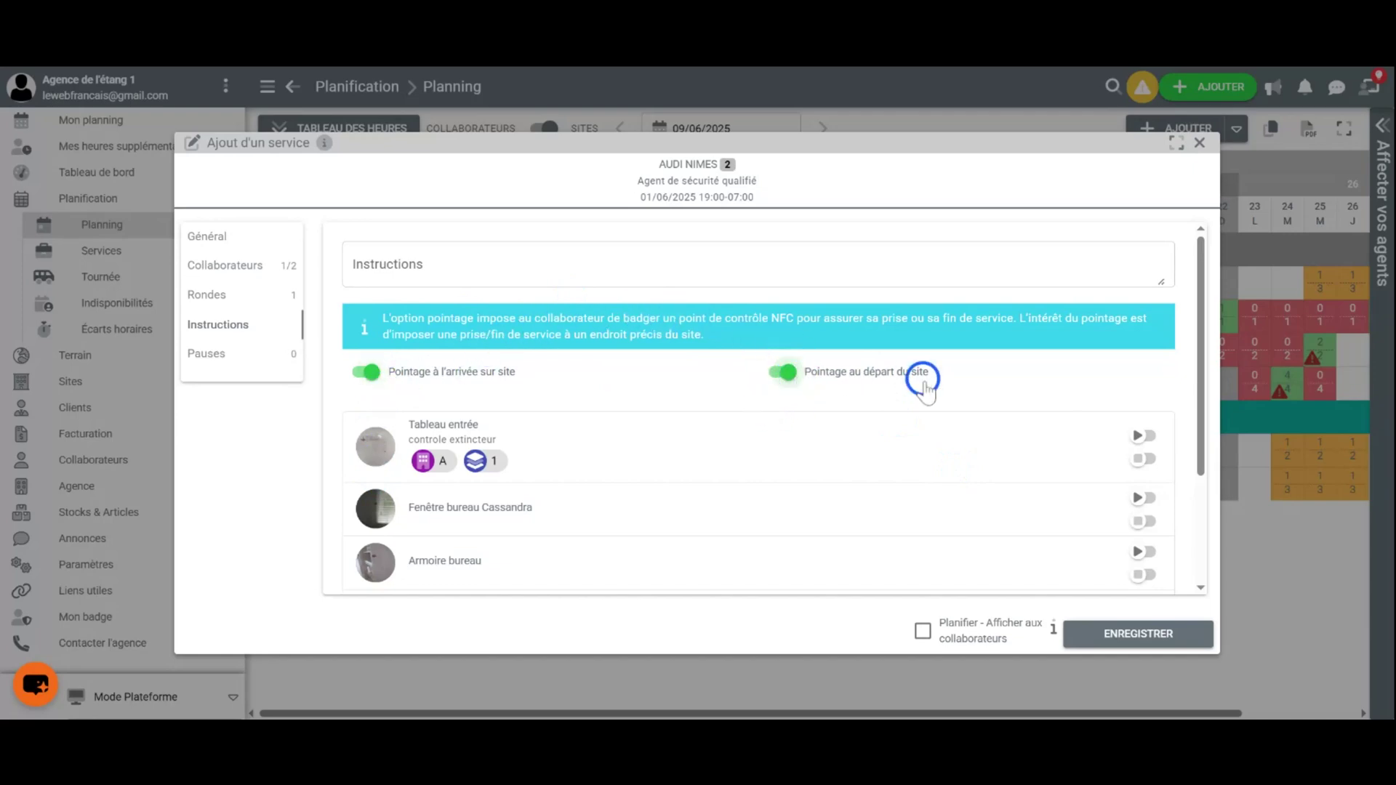
scroll(941, 378, down, 3)
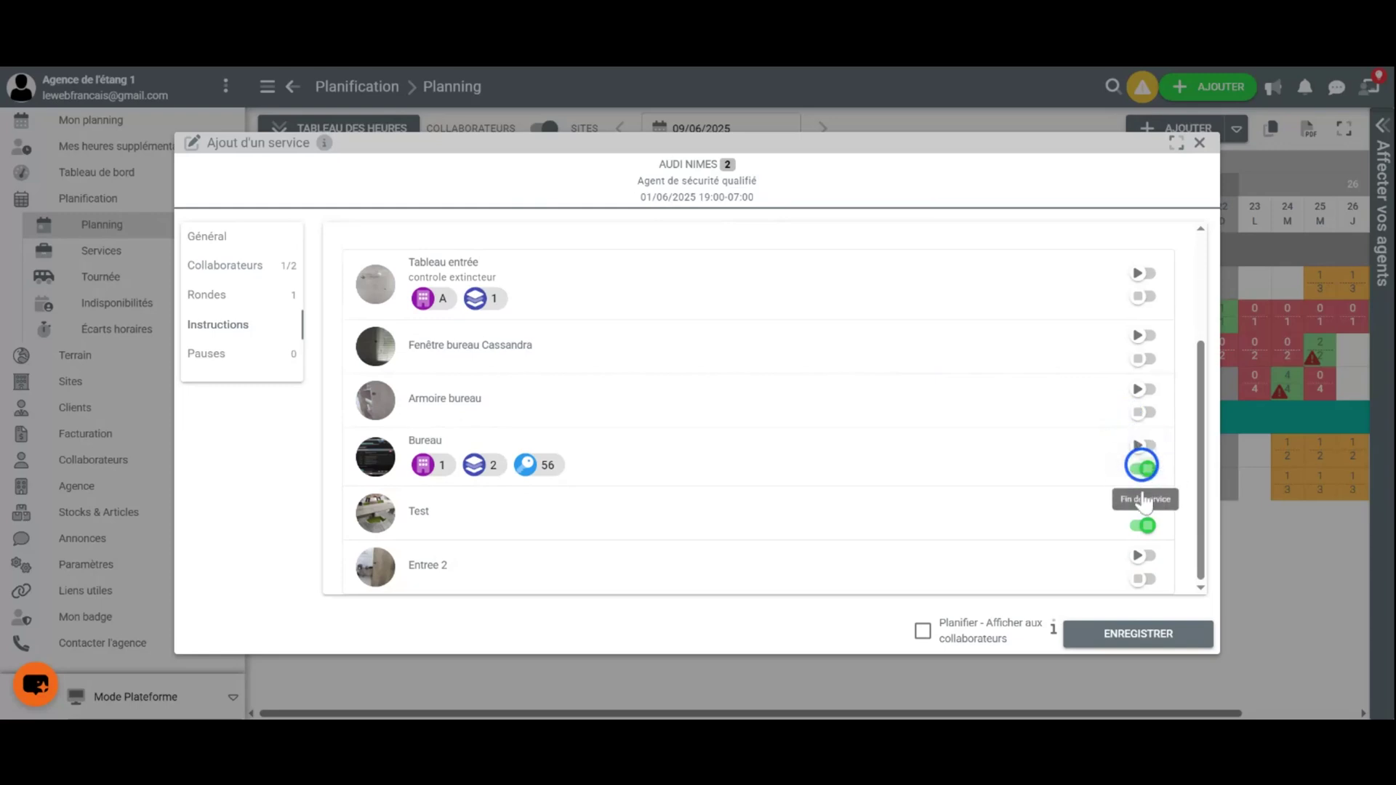
click(1144, 446)
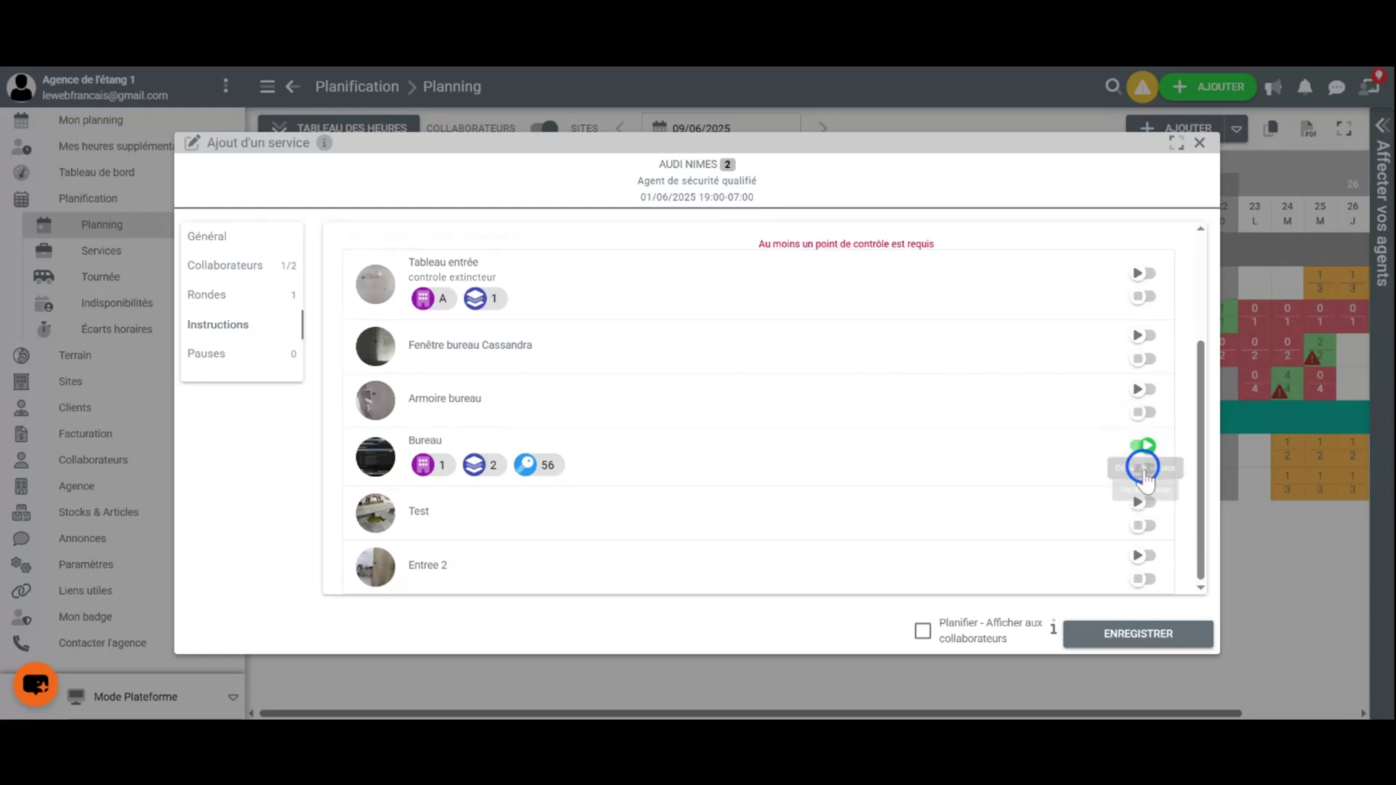
click(1144, 470)
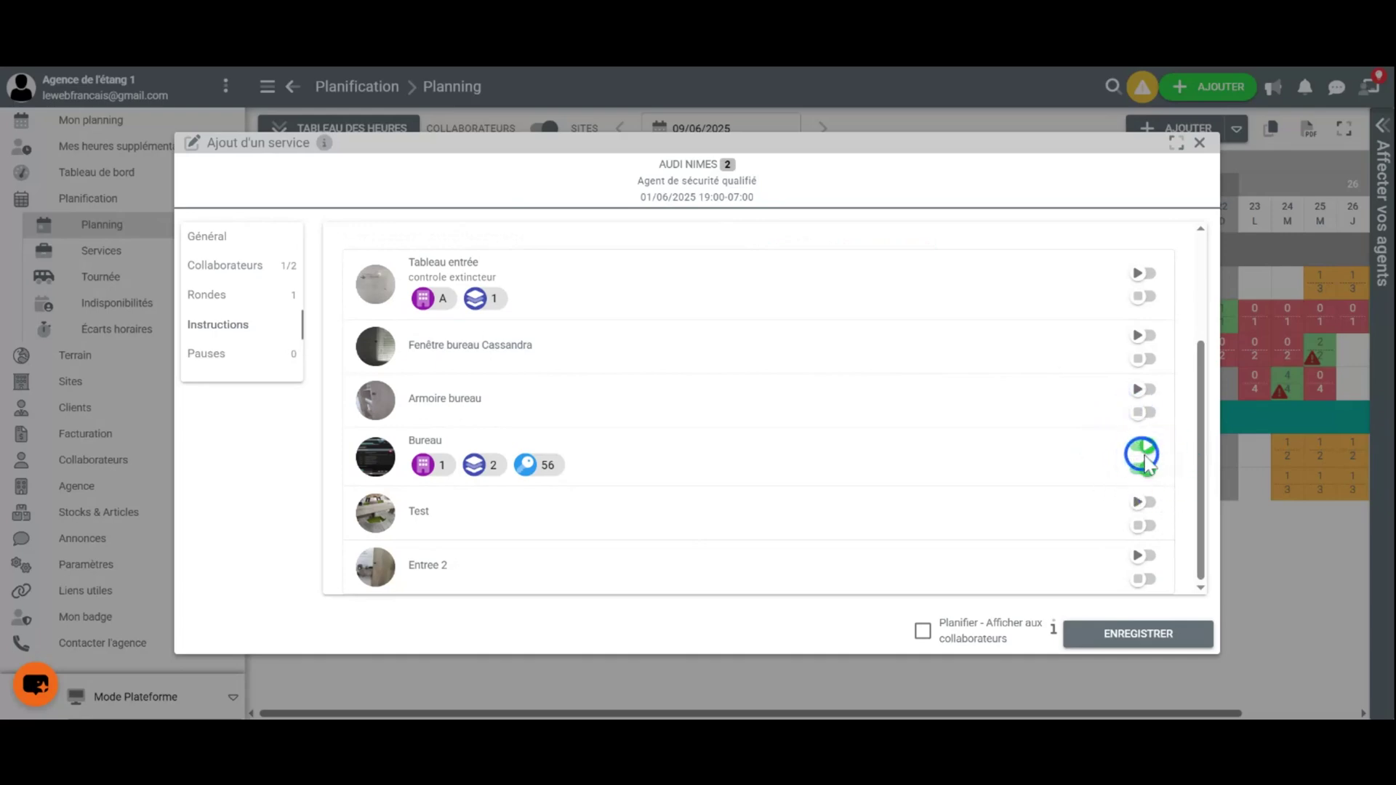
click(1147, 471)
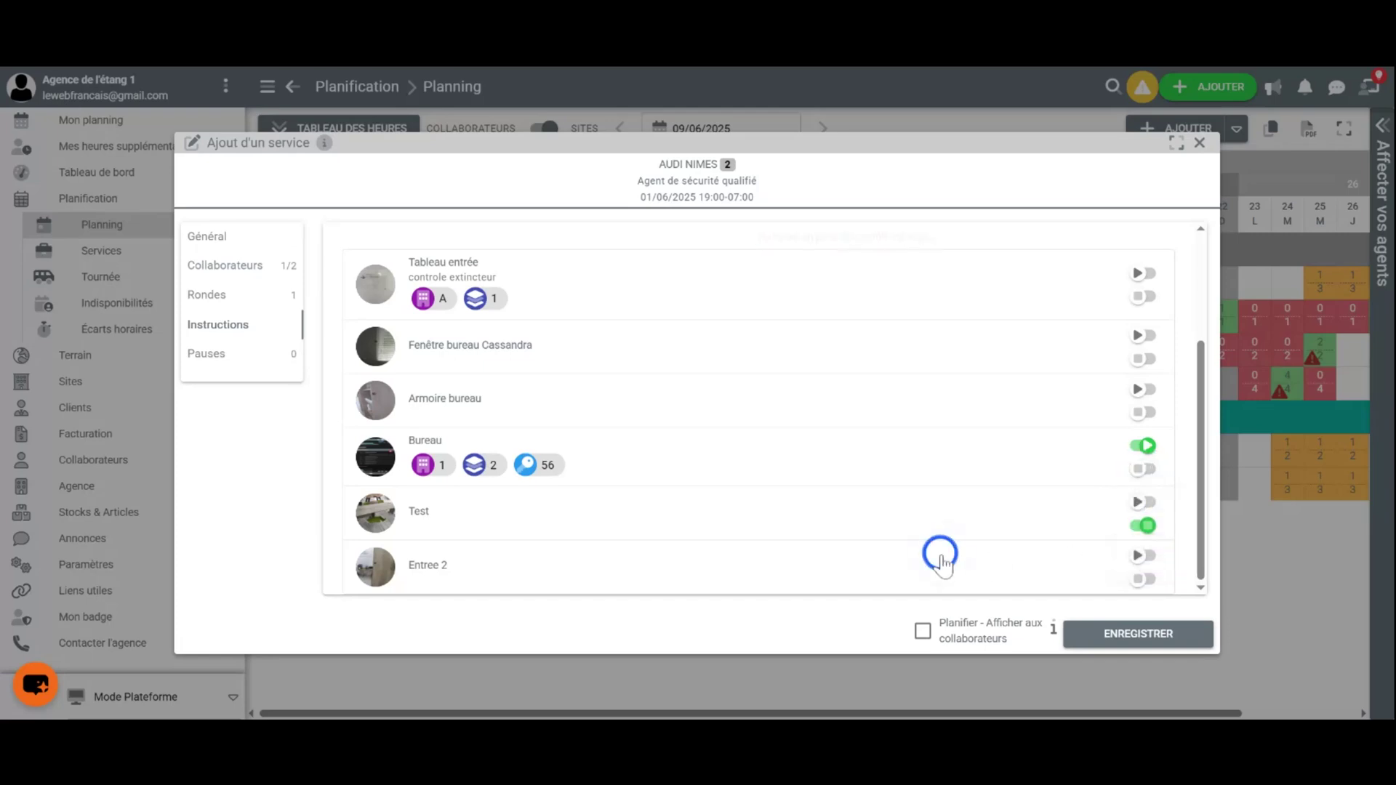
- Add a break entry to the service
click(193, 333)
click(202, 353)
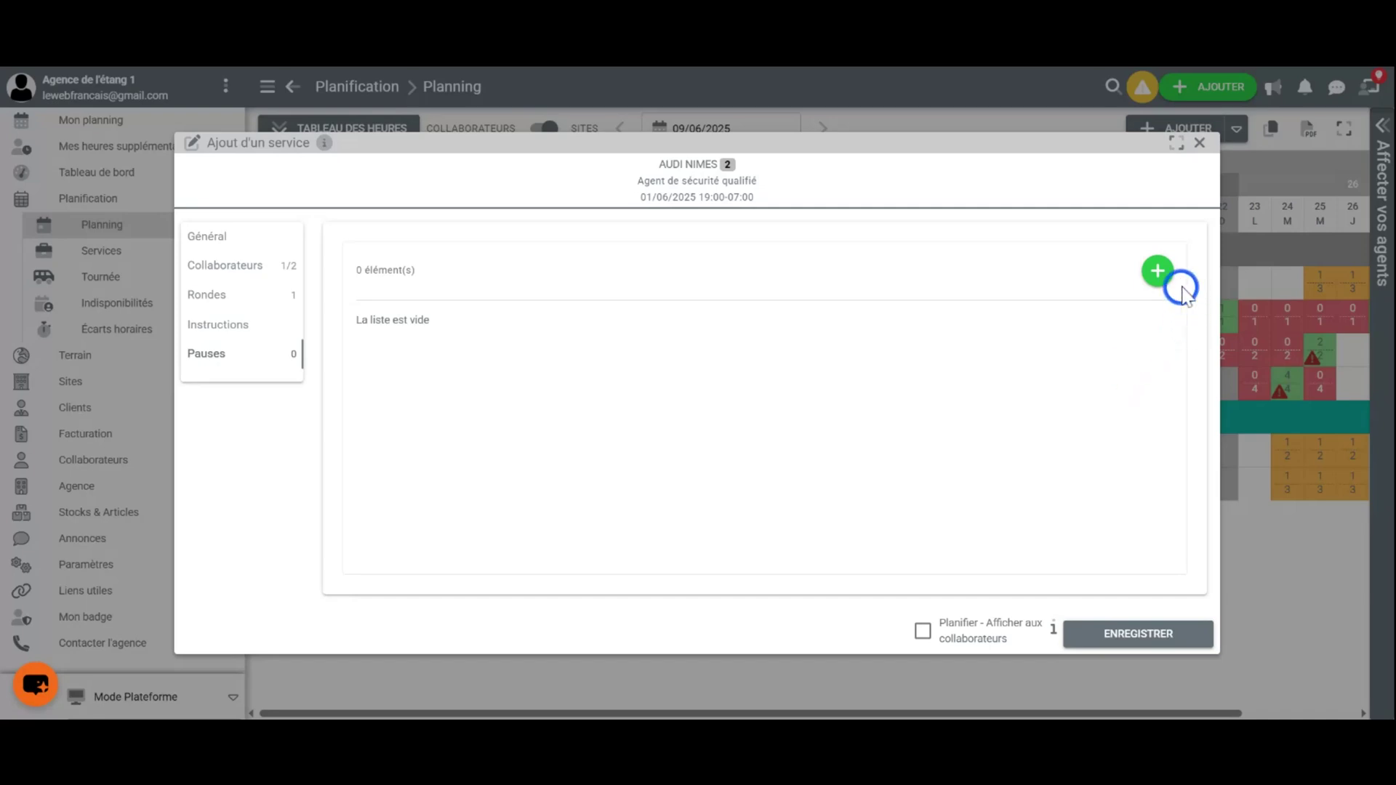
click(1158, 275)
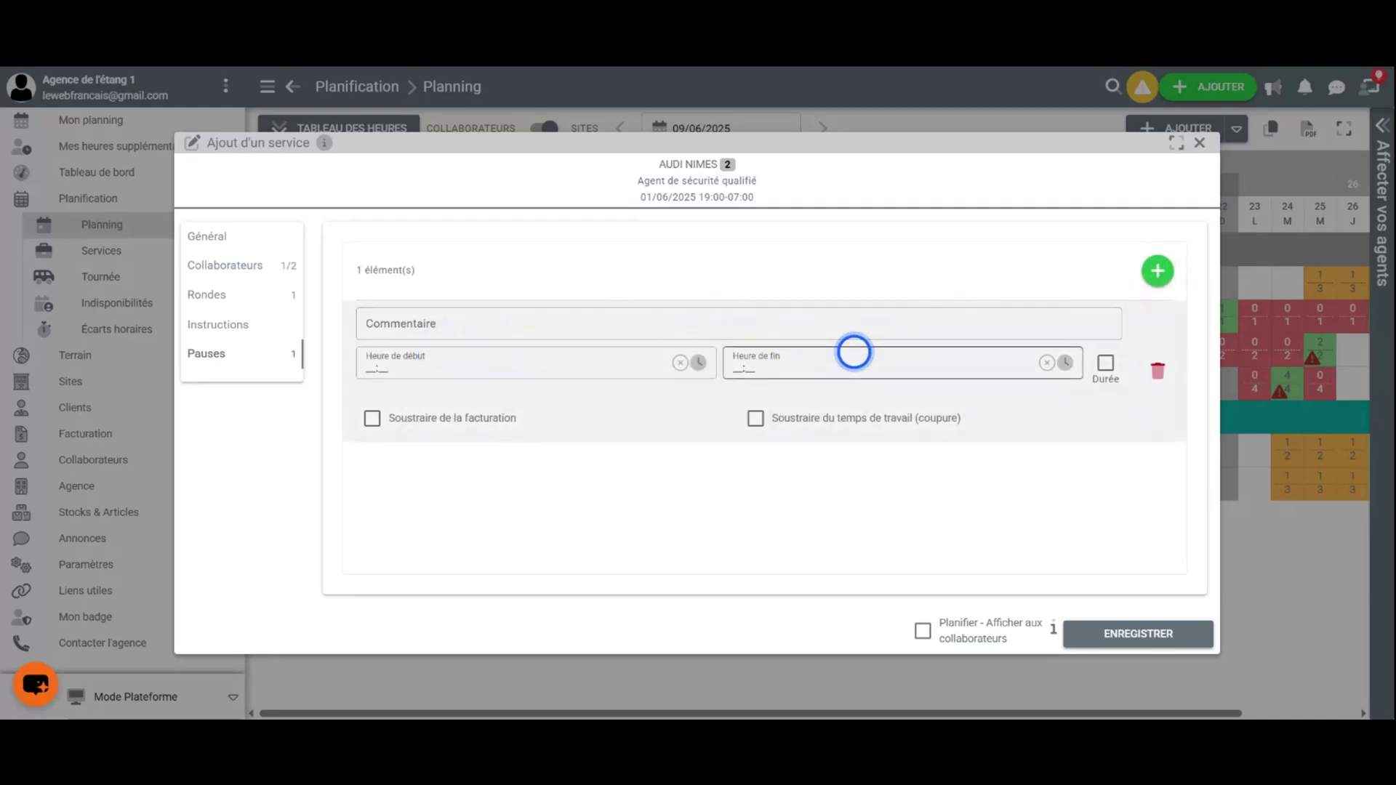
- Try defining the break by duration and switch it back to start and end times
click(1106, 364)
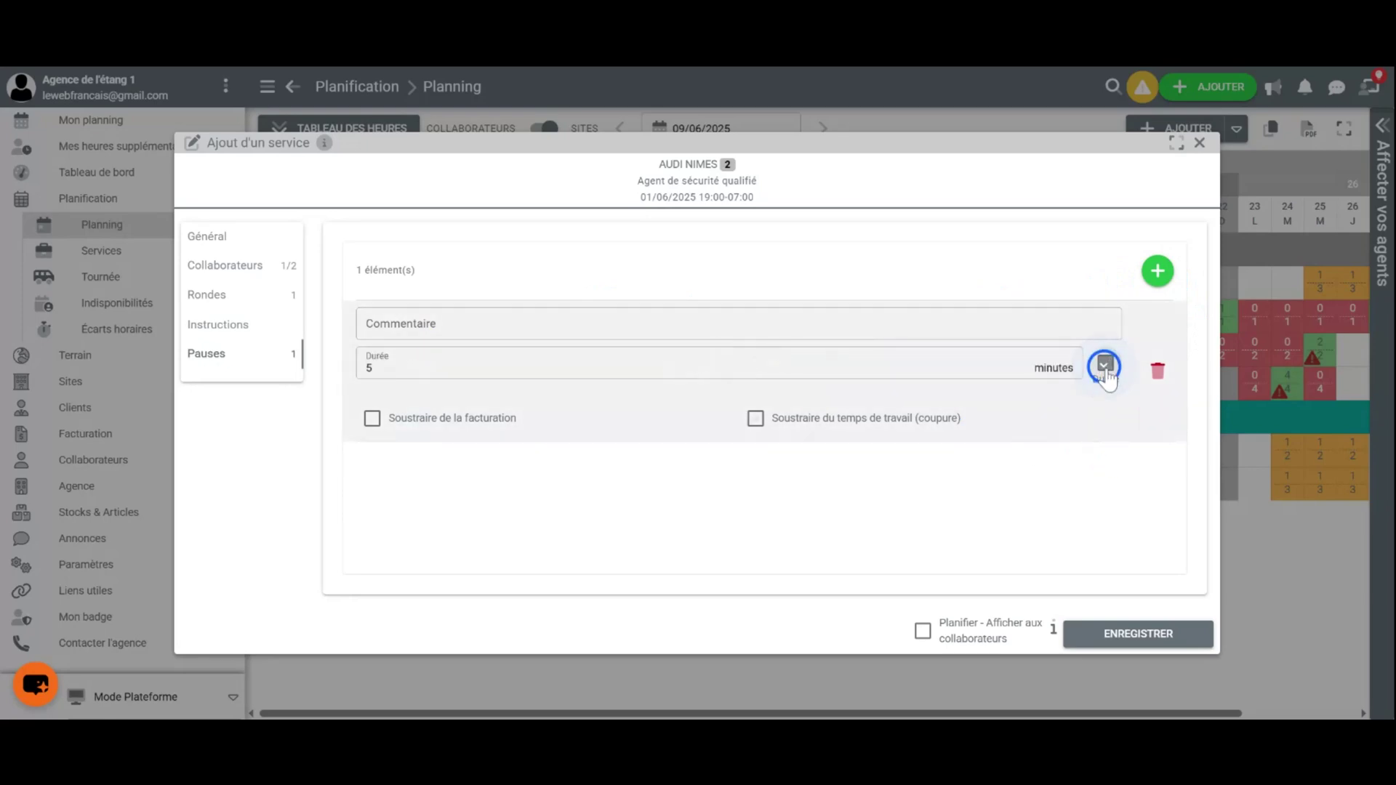
click(411, 370)
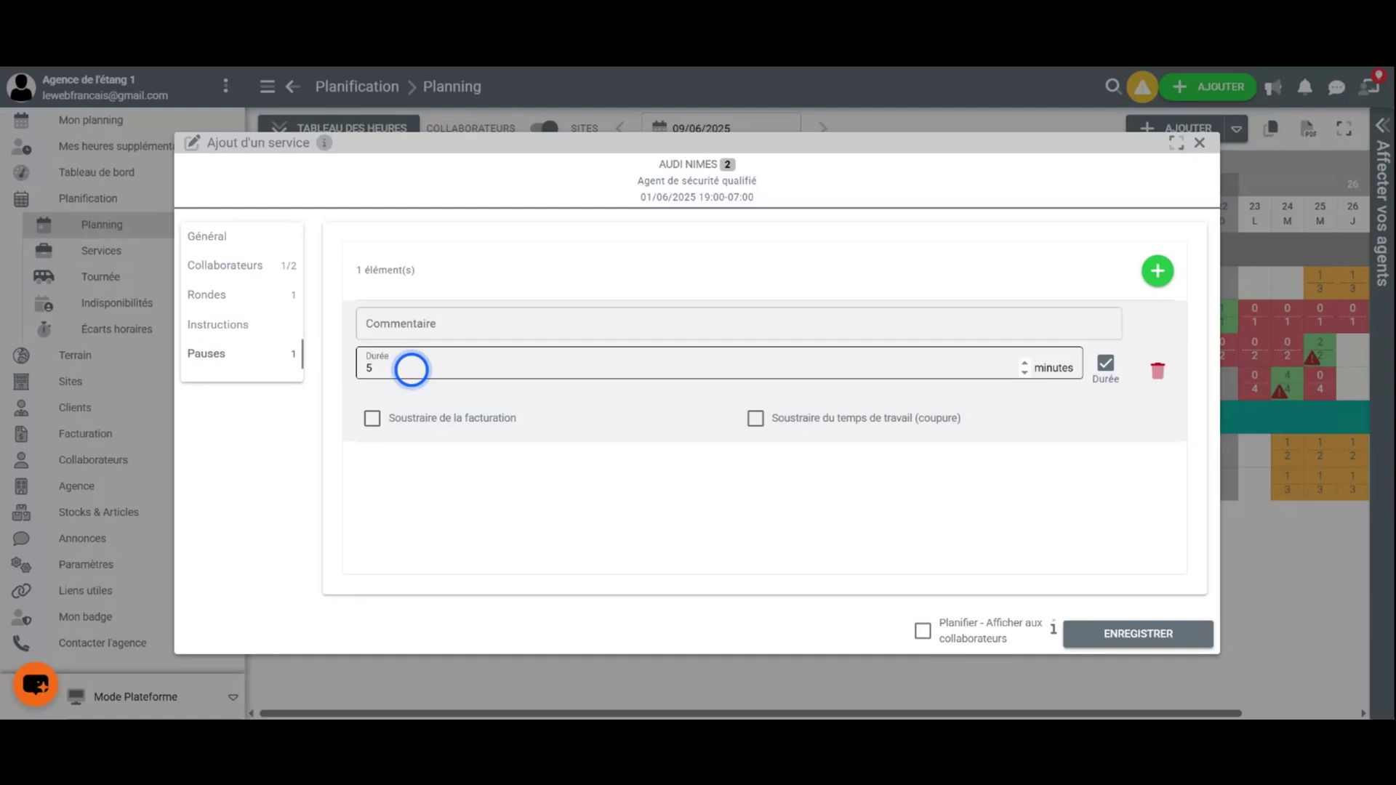
click(972, 345)
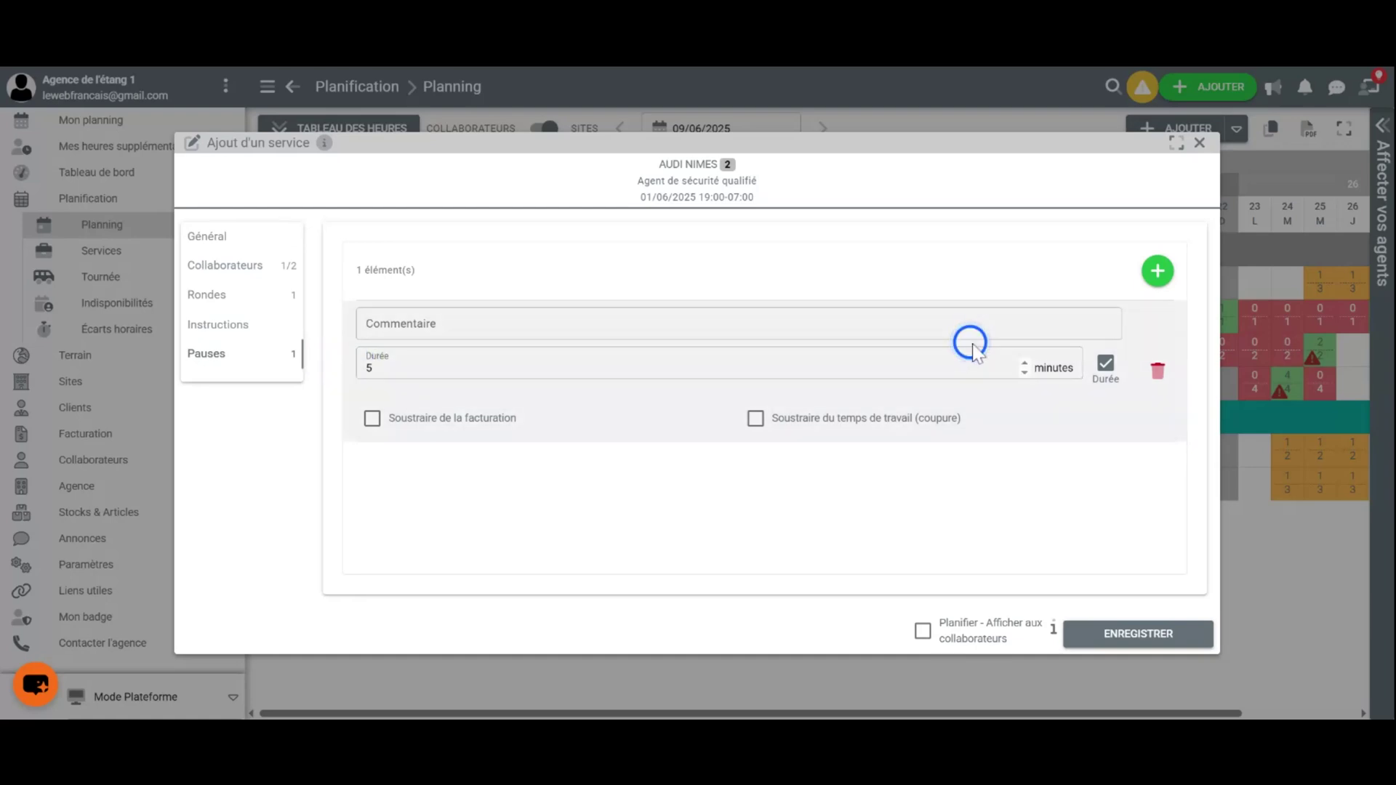
click(1110, 366)
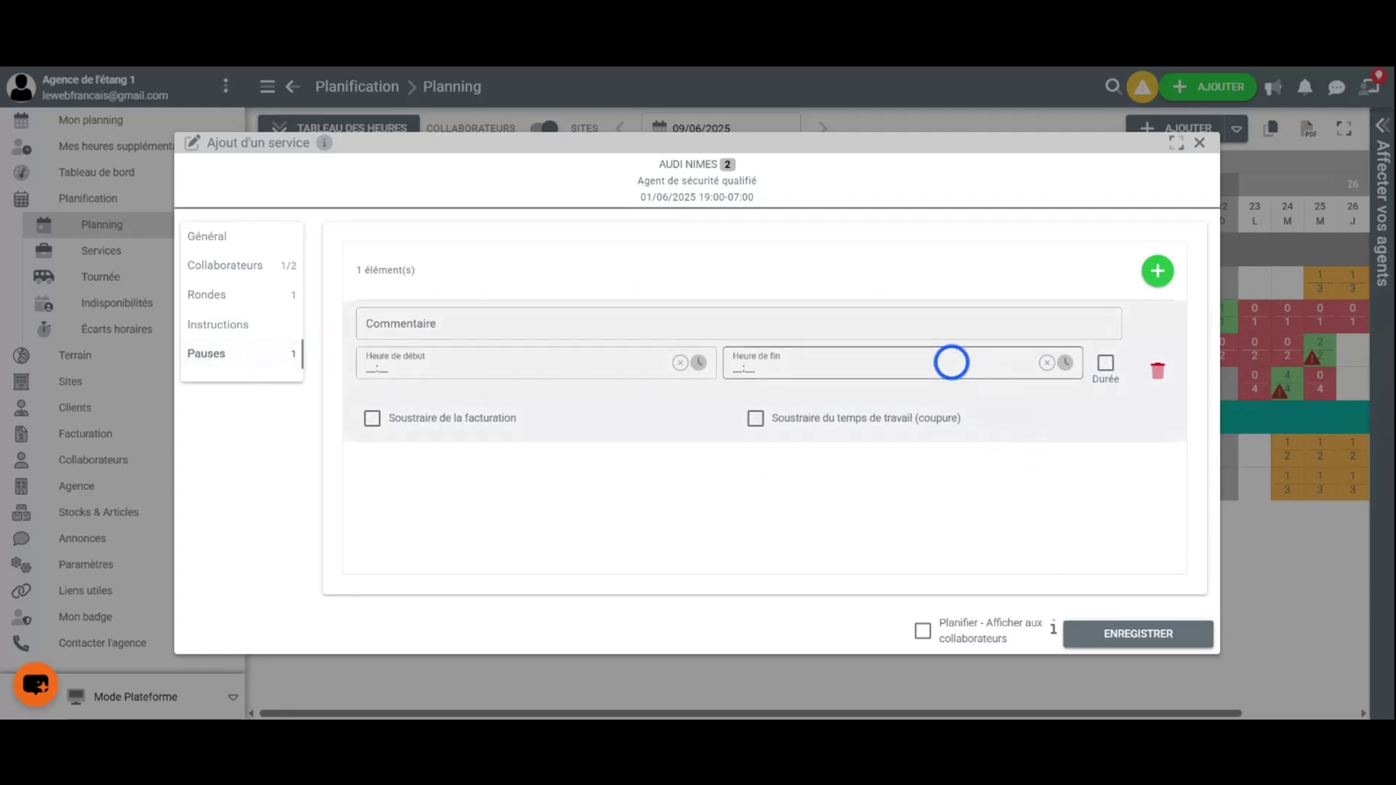
click(951, 362)
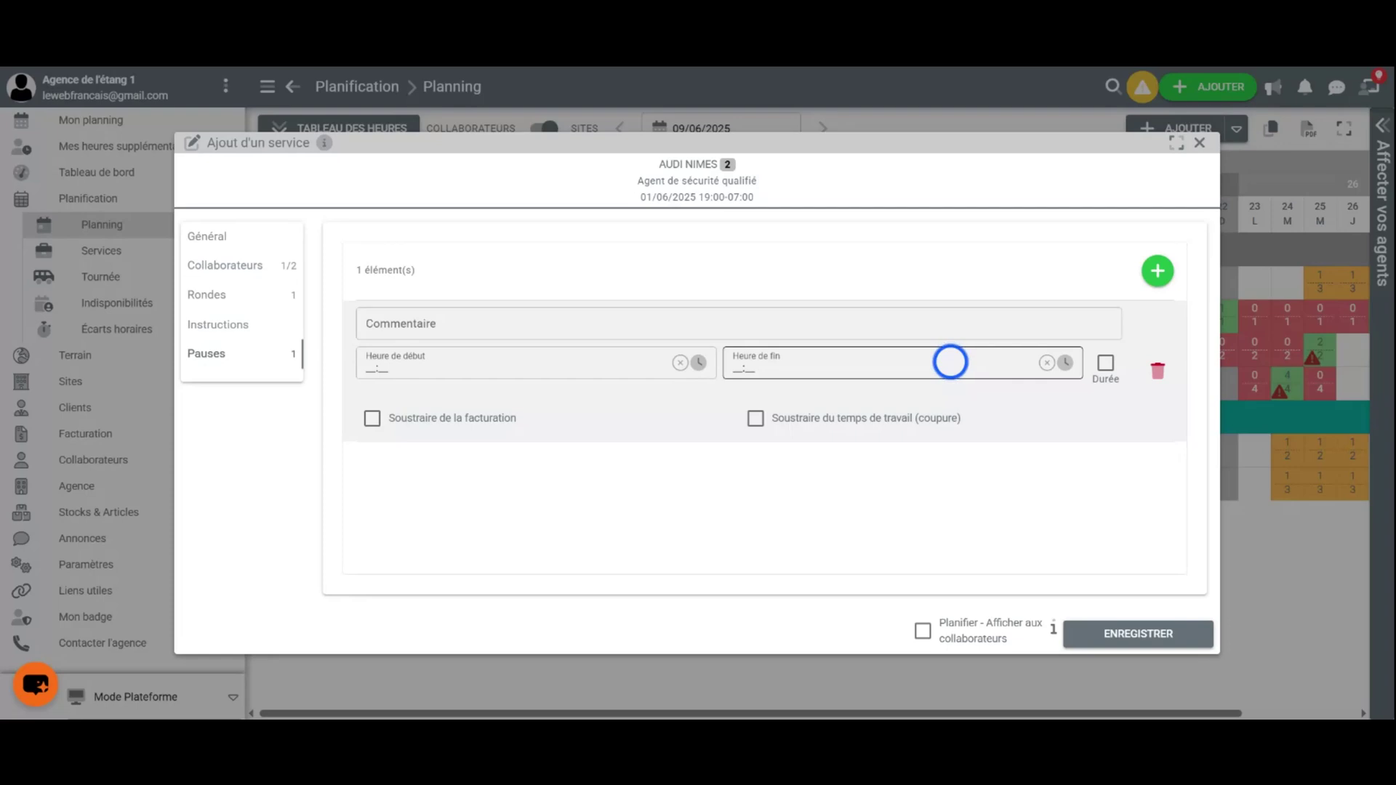
click(734, 367)
click(754, 427)
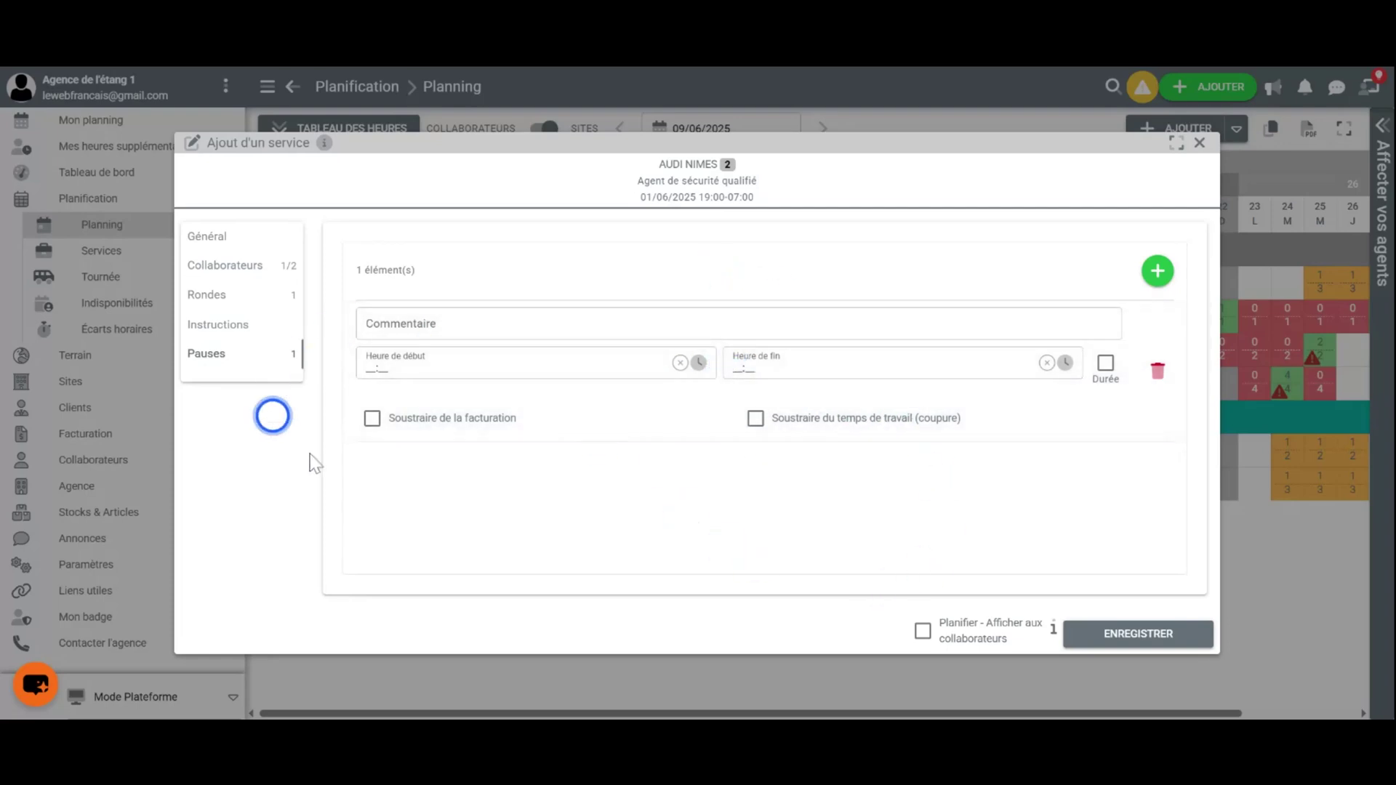
- Try subtracting the break from billing and from working time, and turn the options back off
click(374, 418)
click(805, 425)
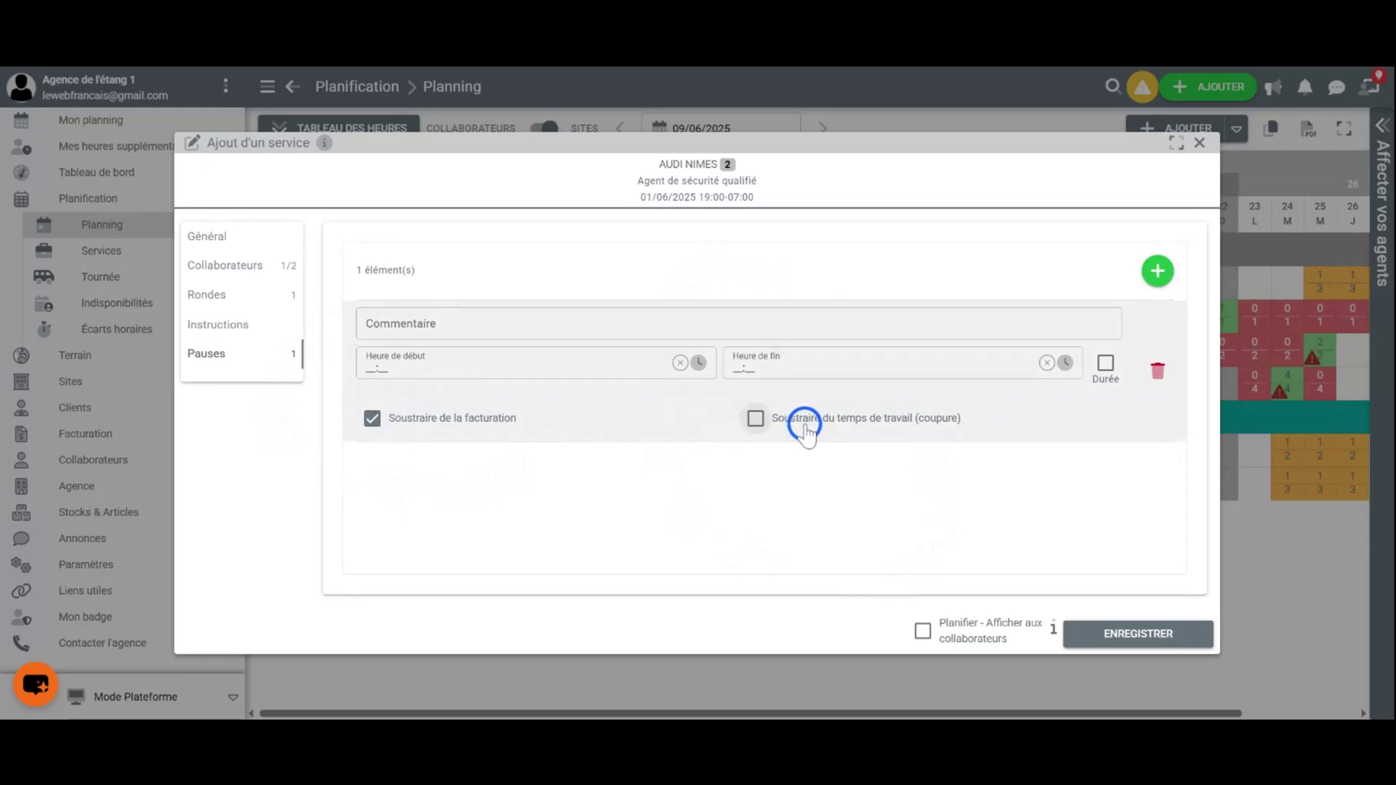
click(511, 458)
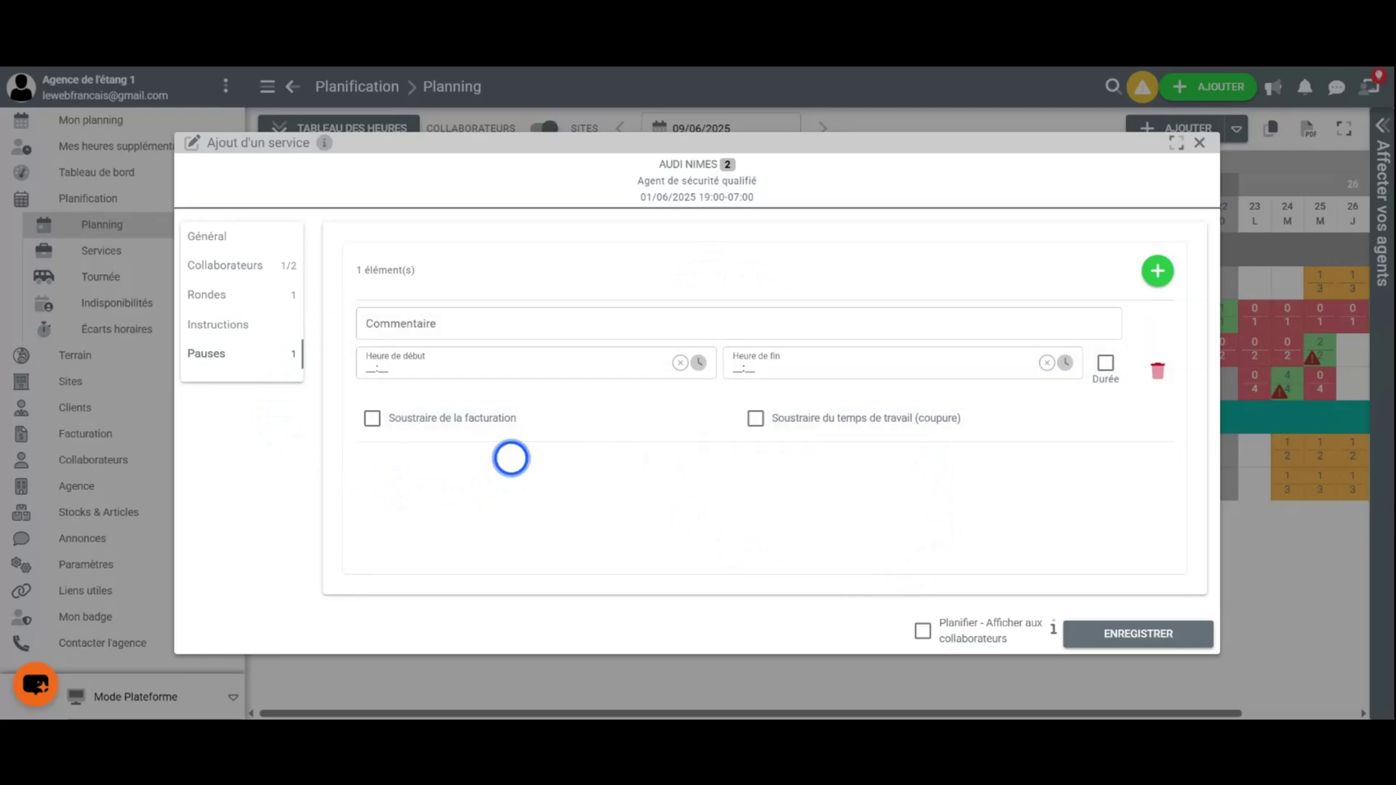
- Try adding a blank service beside the AUDI NIMES one, look through its general form and discard it
click(207, 238)
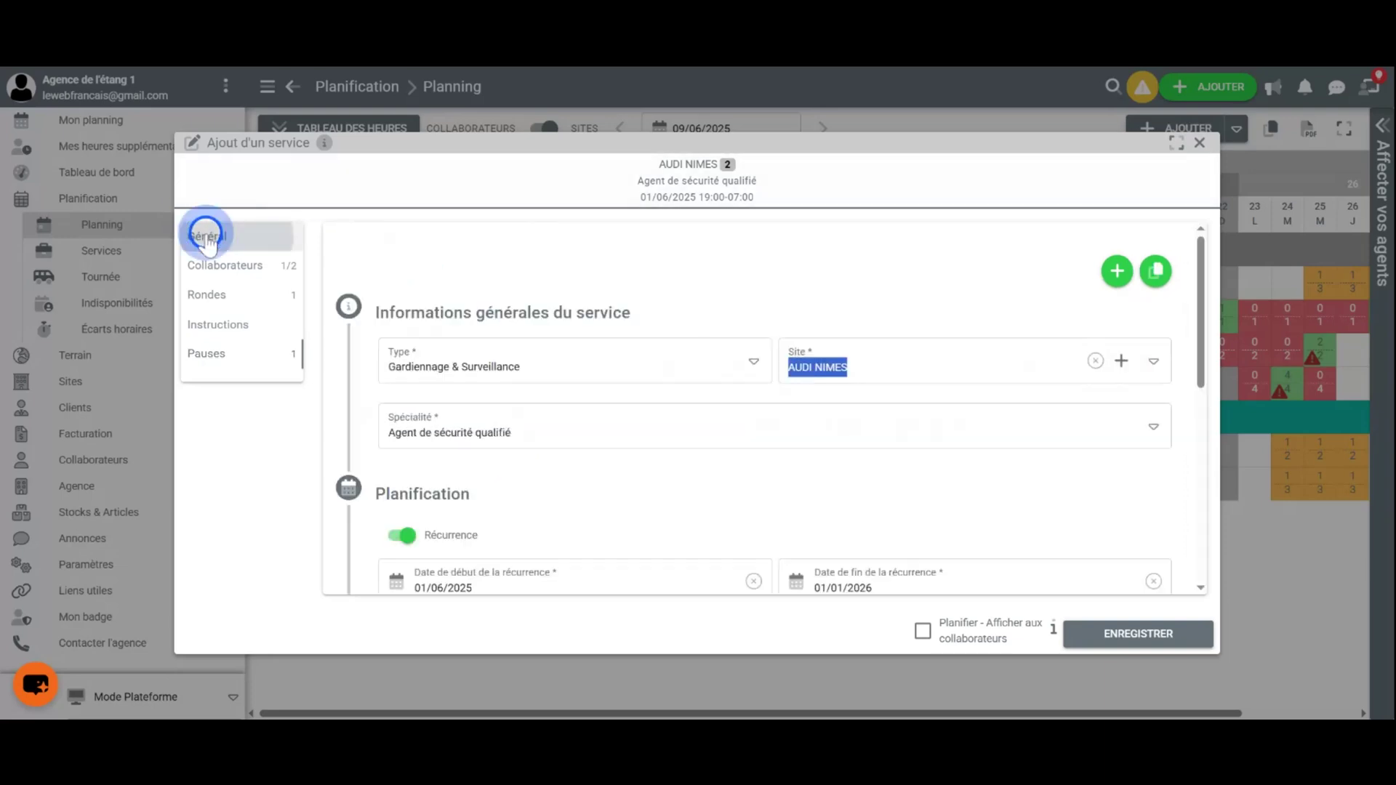
click(850, 246)
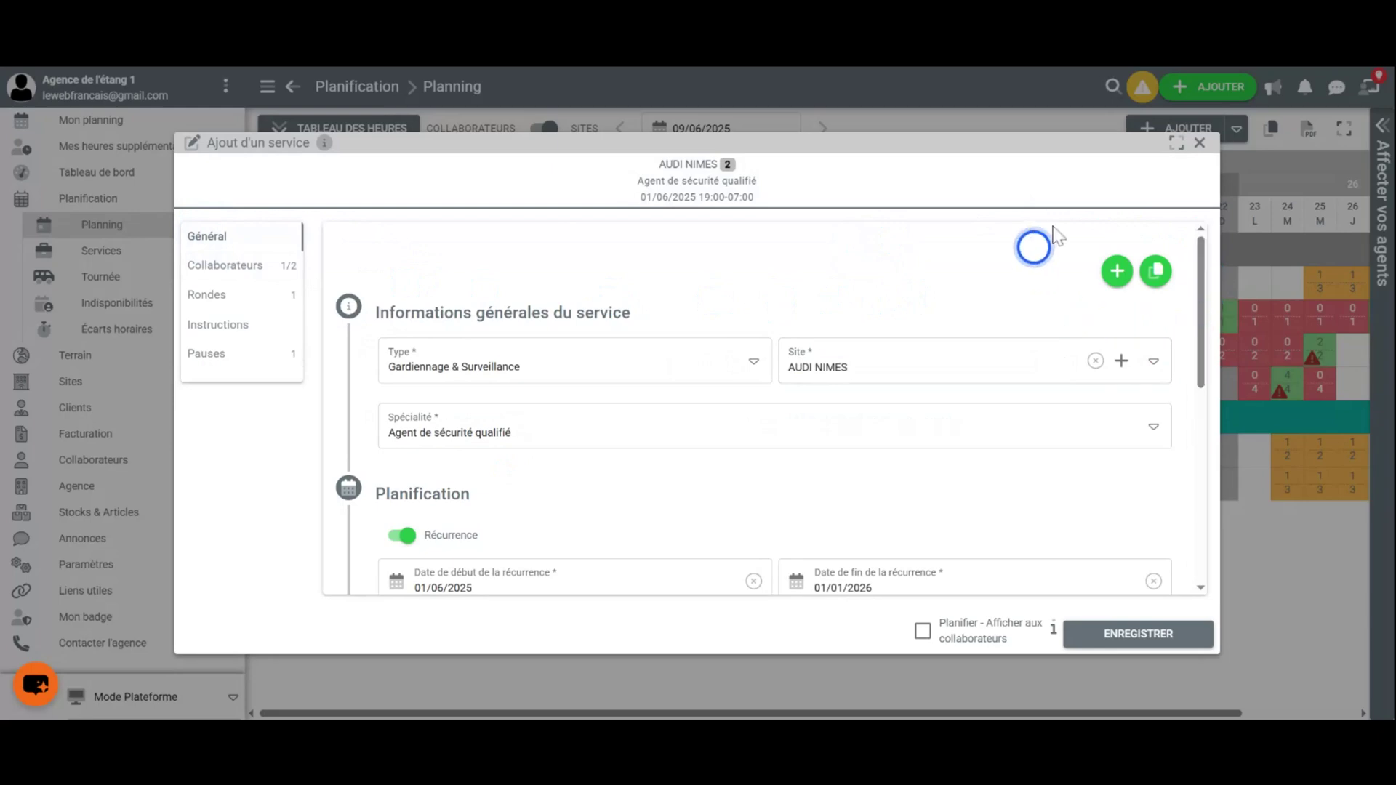
click(1114, 272)
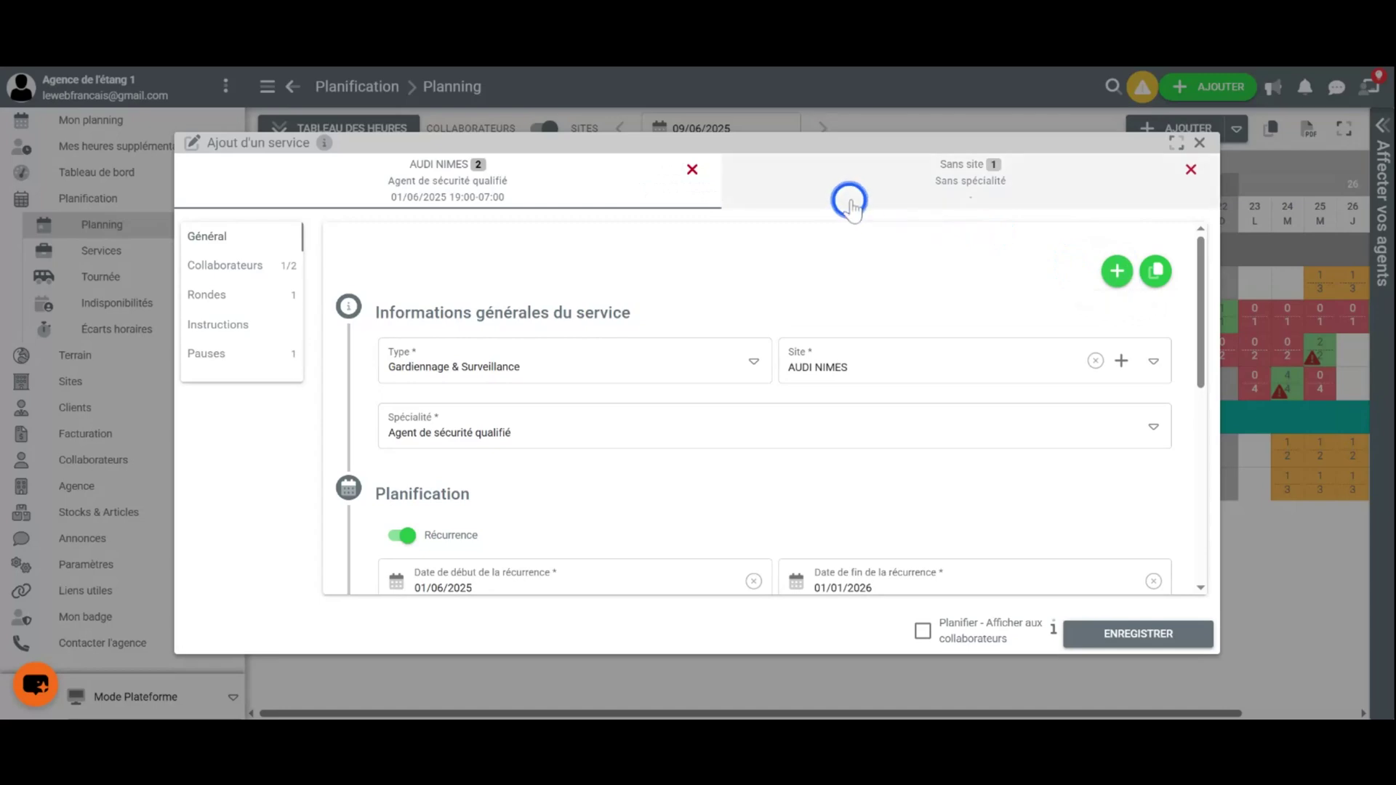
click(885, 182)
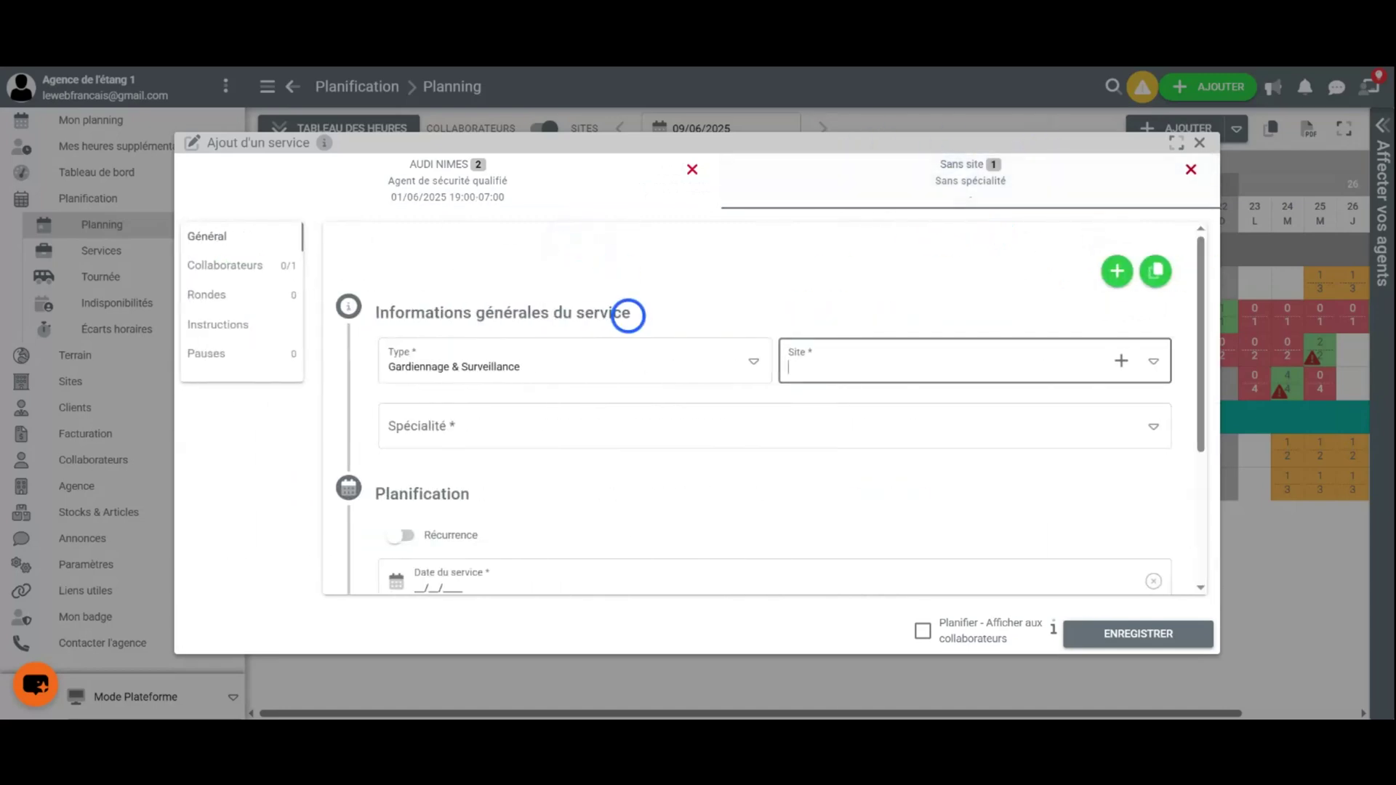
scroll(629, 316, down, 3)
scroll(628, 315, up, 3)
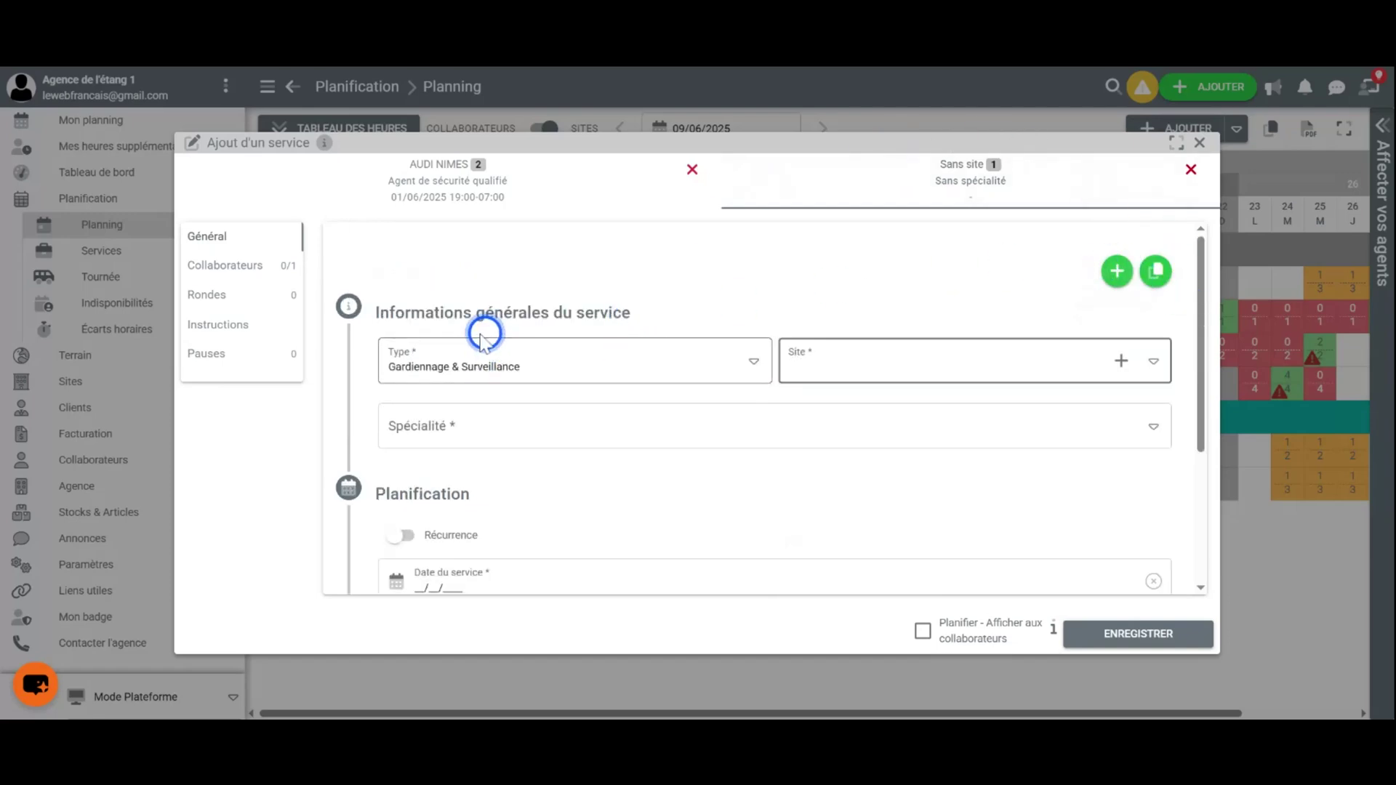
scroll(669, 415, down, 3)
scroll(653, 416, up, 3)
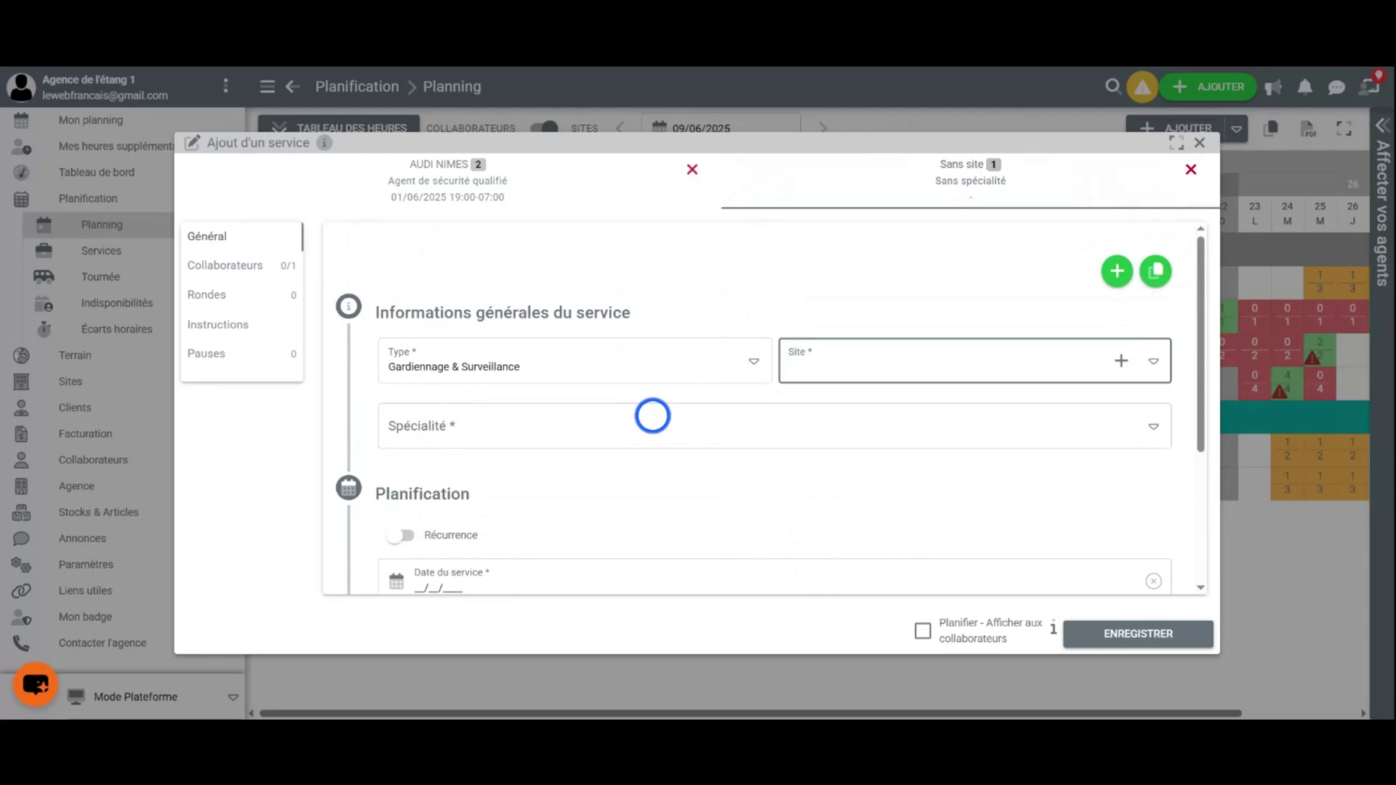
click(1192, 169)
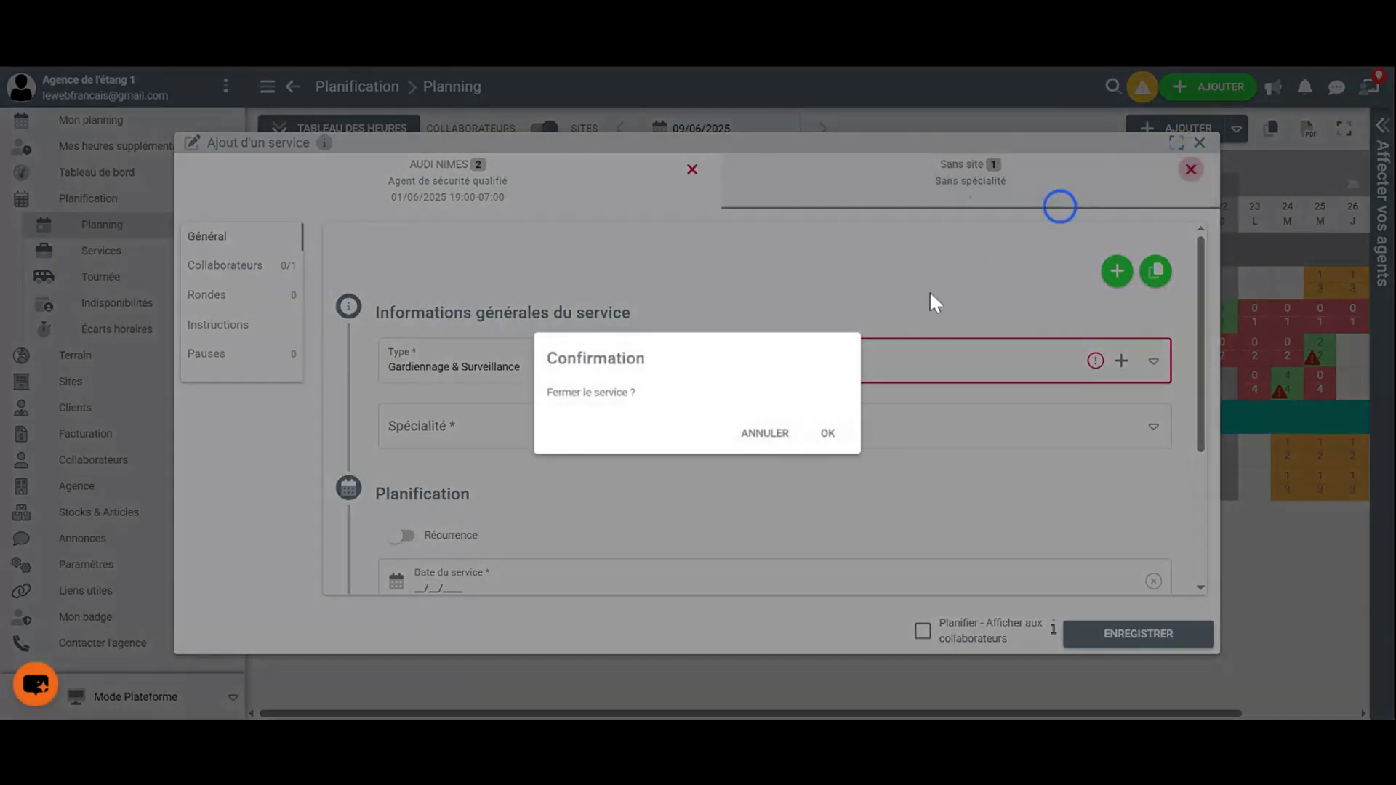
click(844, 428)
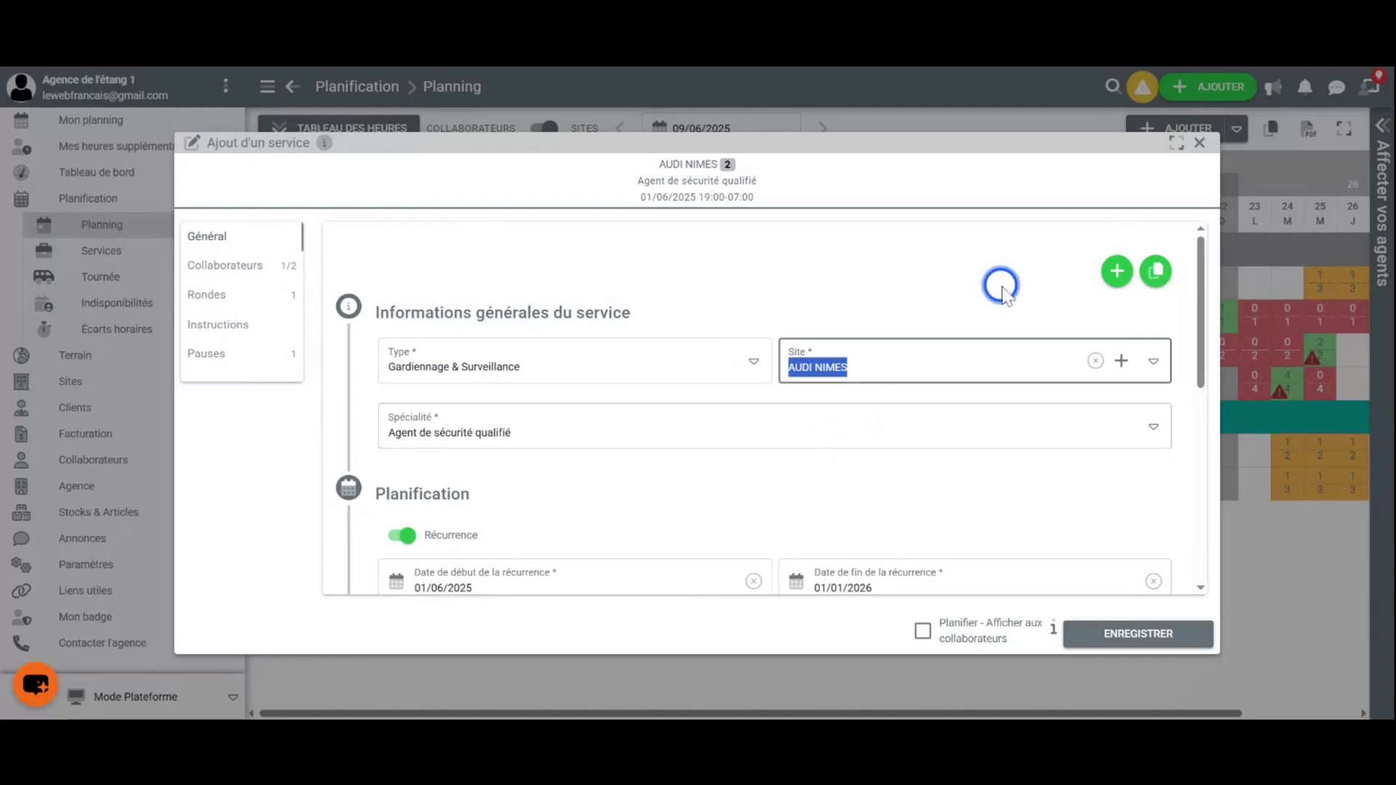
- Duplicate the AUDI NIMES service with its settings and open the copy
click(1157, 274)
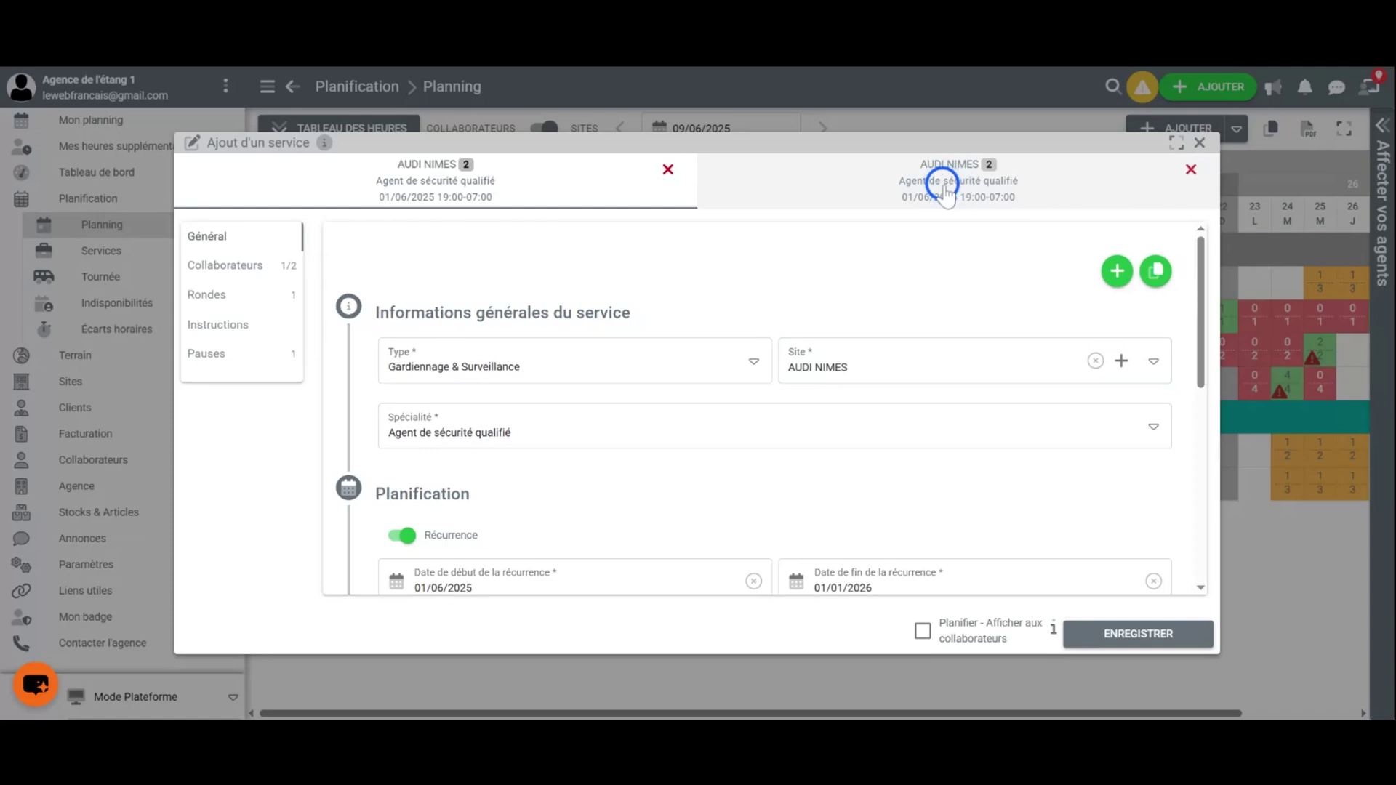
click(946, 191)
click(866, 190)
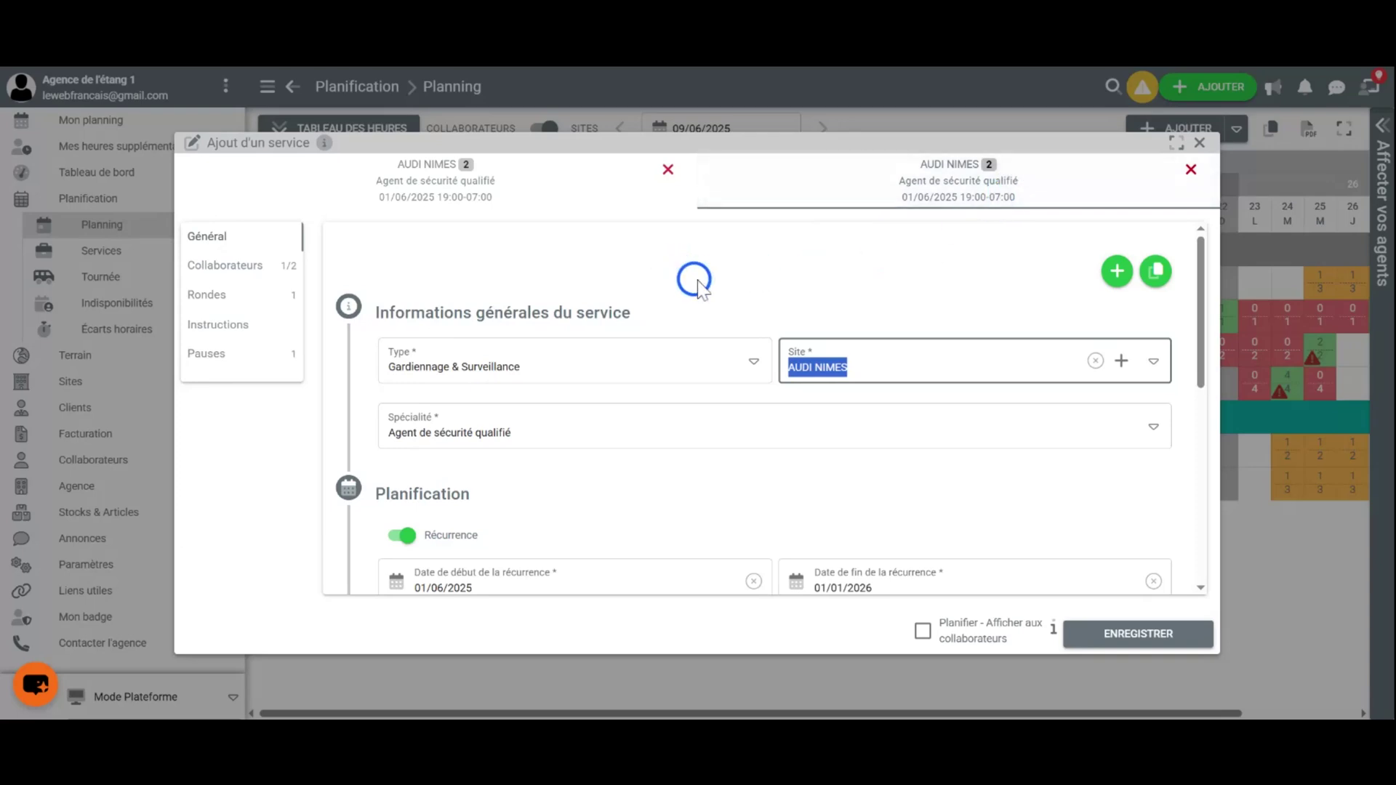
- Set the copied service's hours to start at 07:00 and end at 19:00
scroll(687, 280, down, 2)
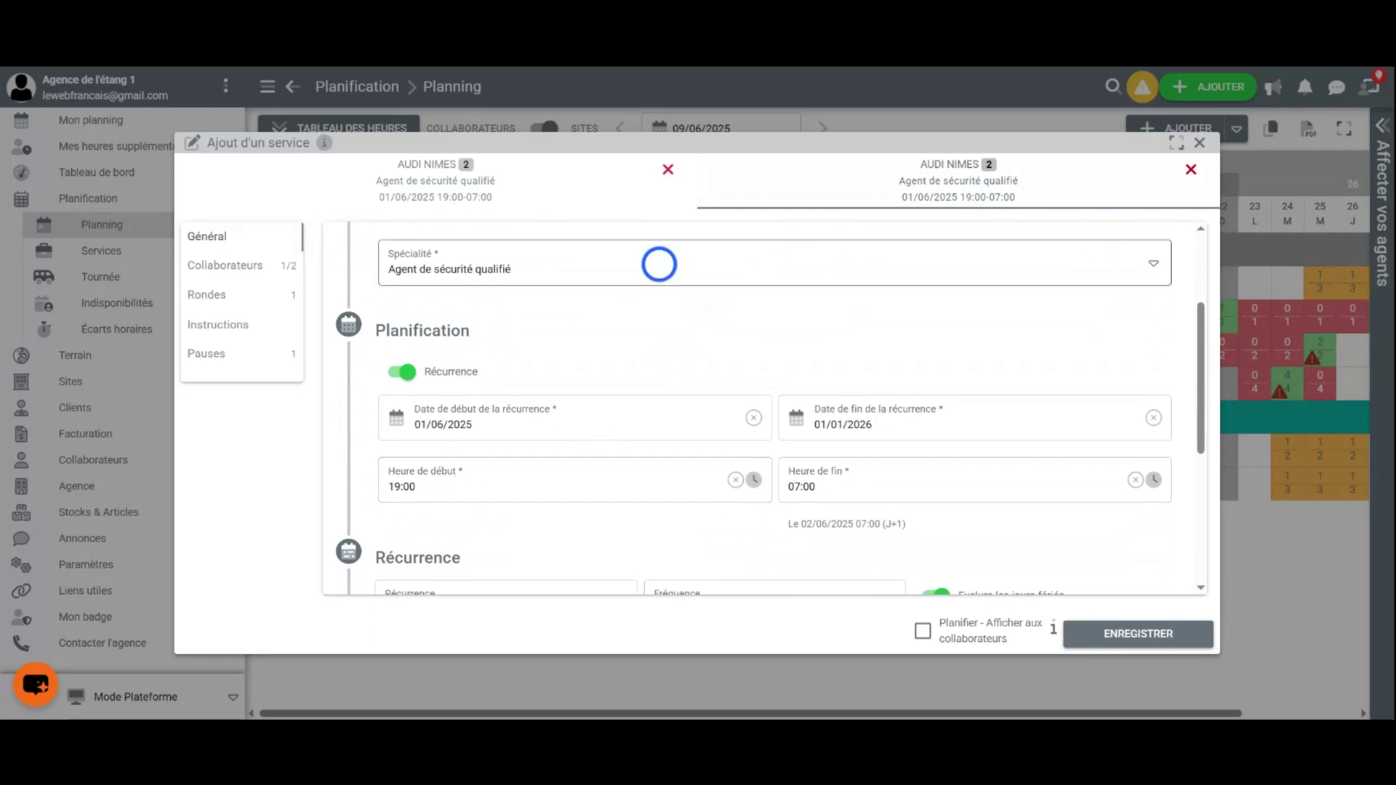
scroll(664, 306, up, 1)
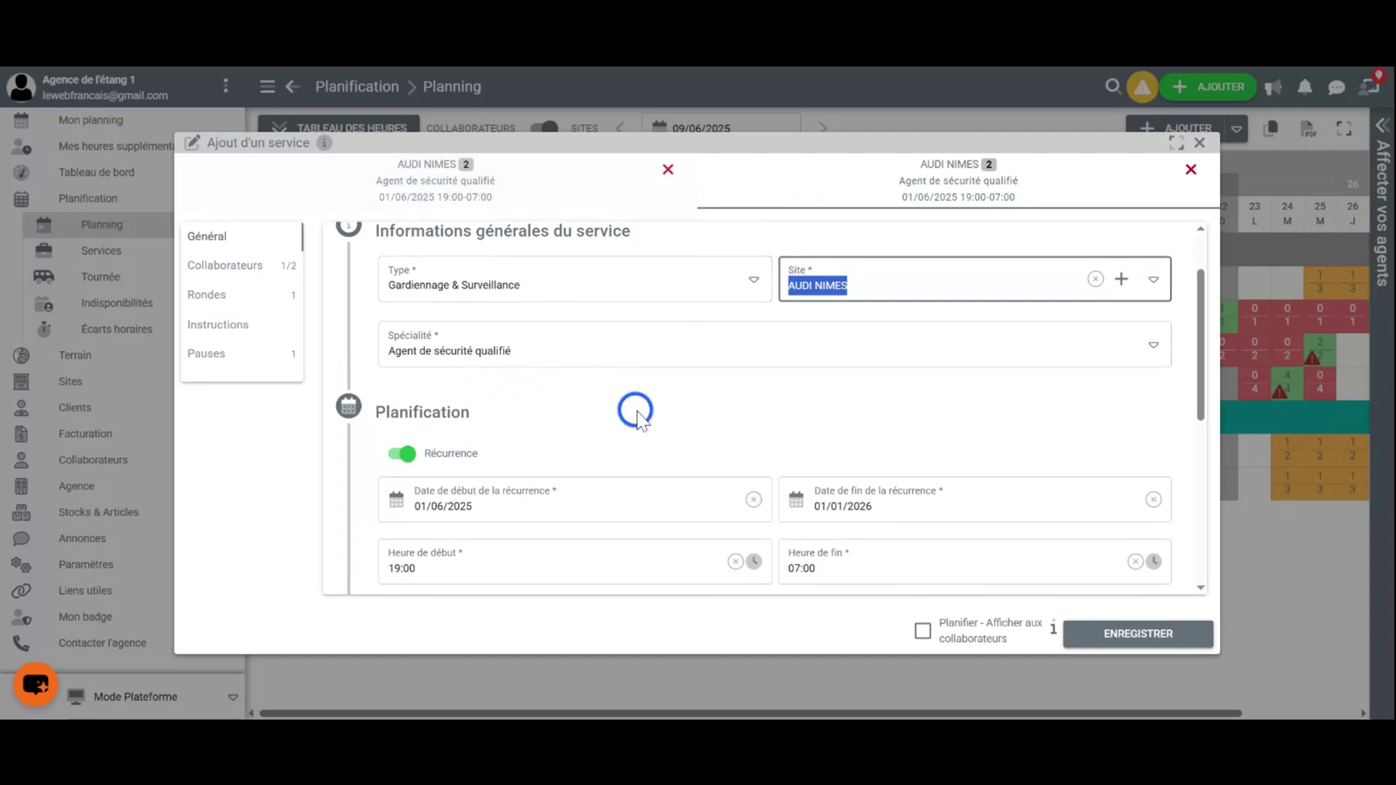
scroll(643, 395, down, 1)
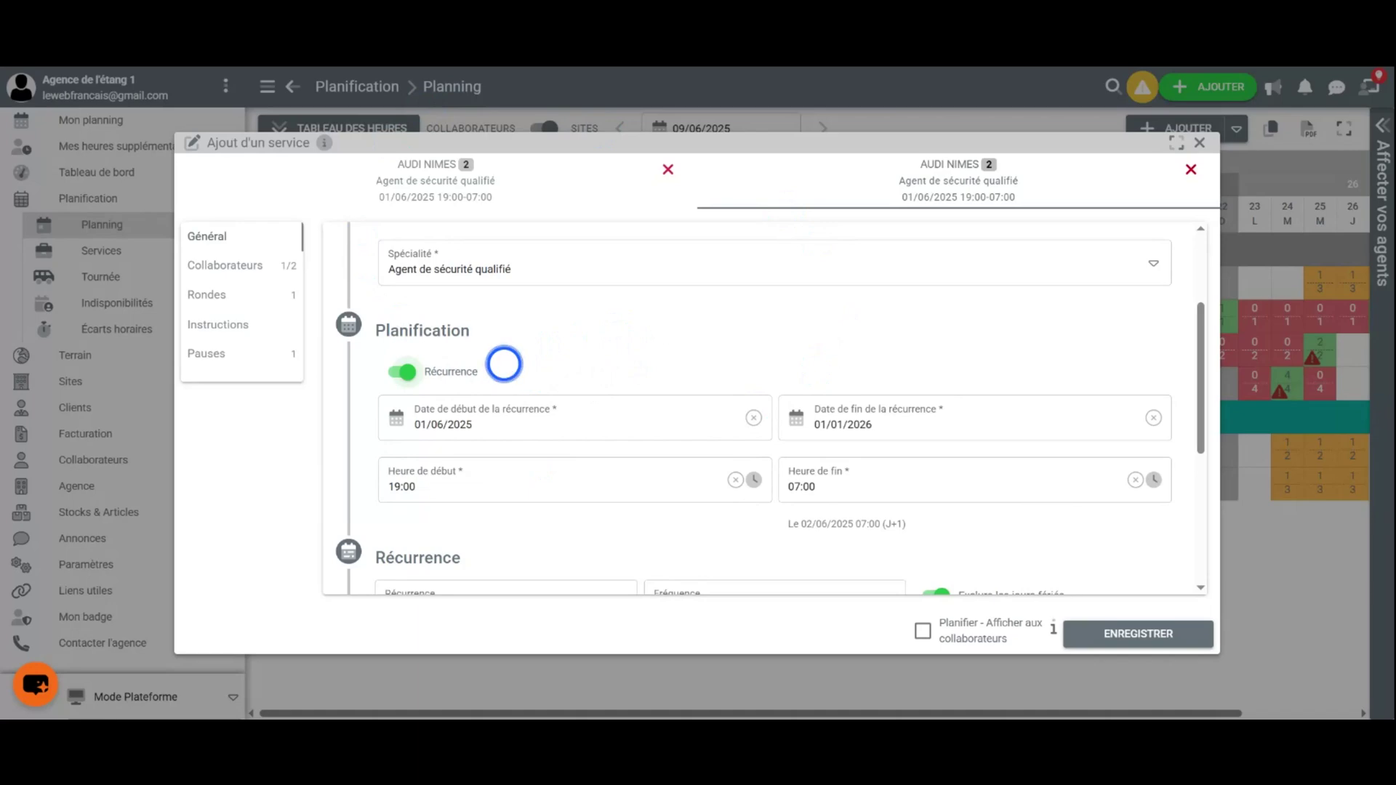
click(394, 487)
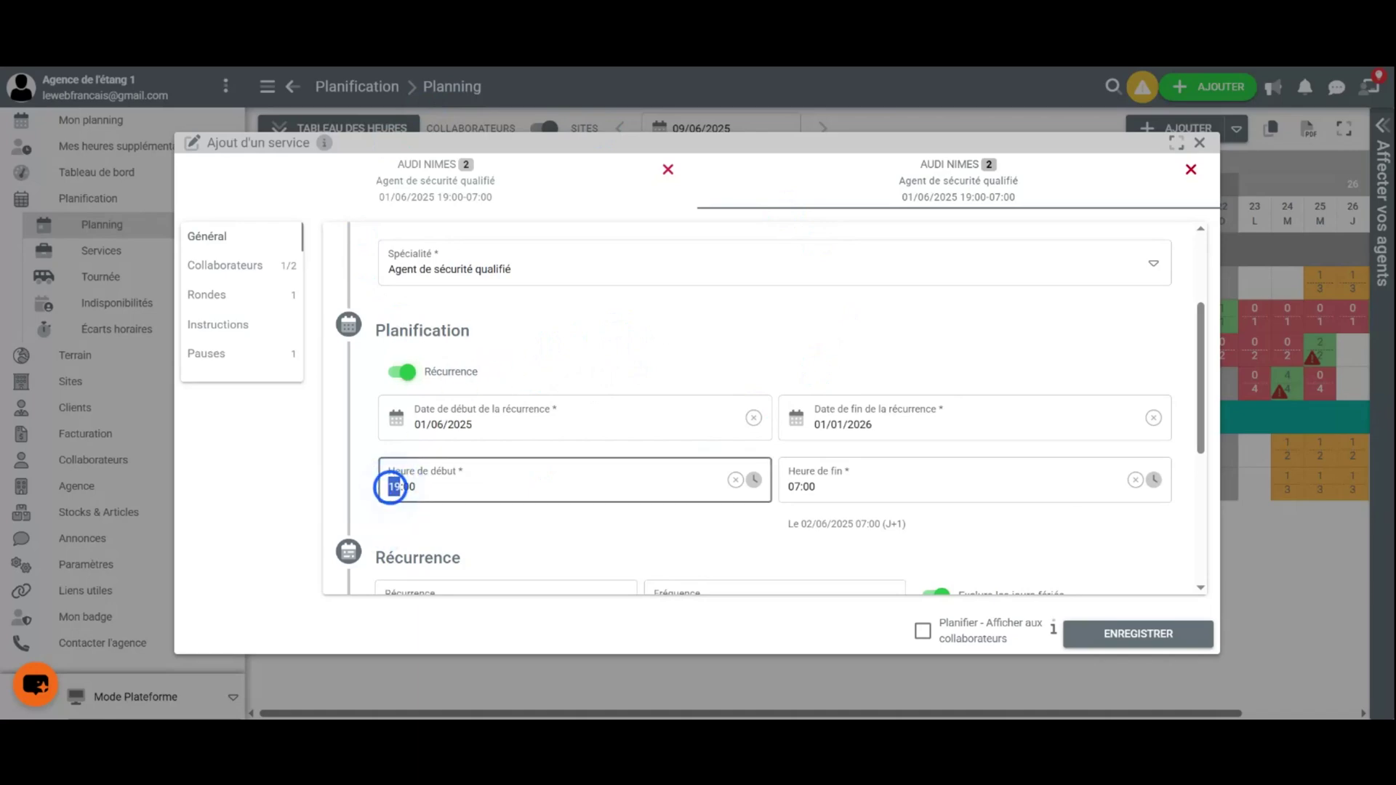
text(07)
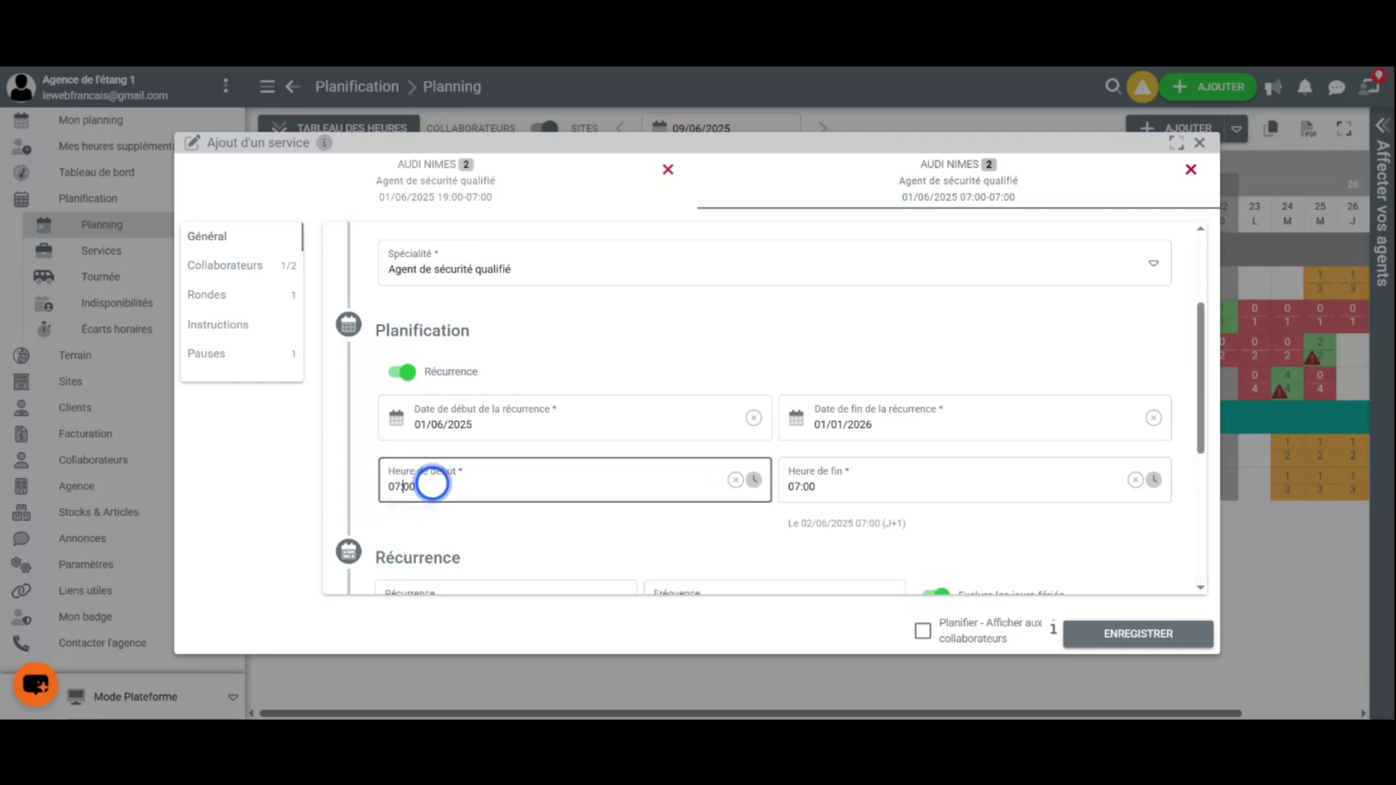
click(791, 486)
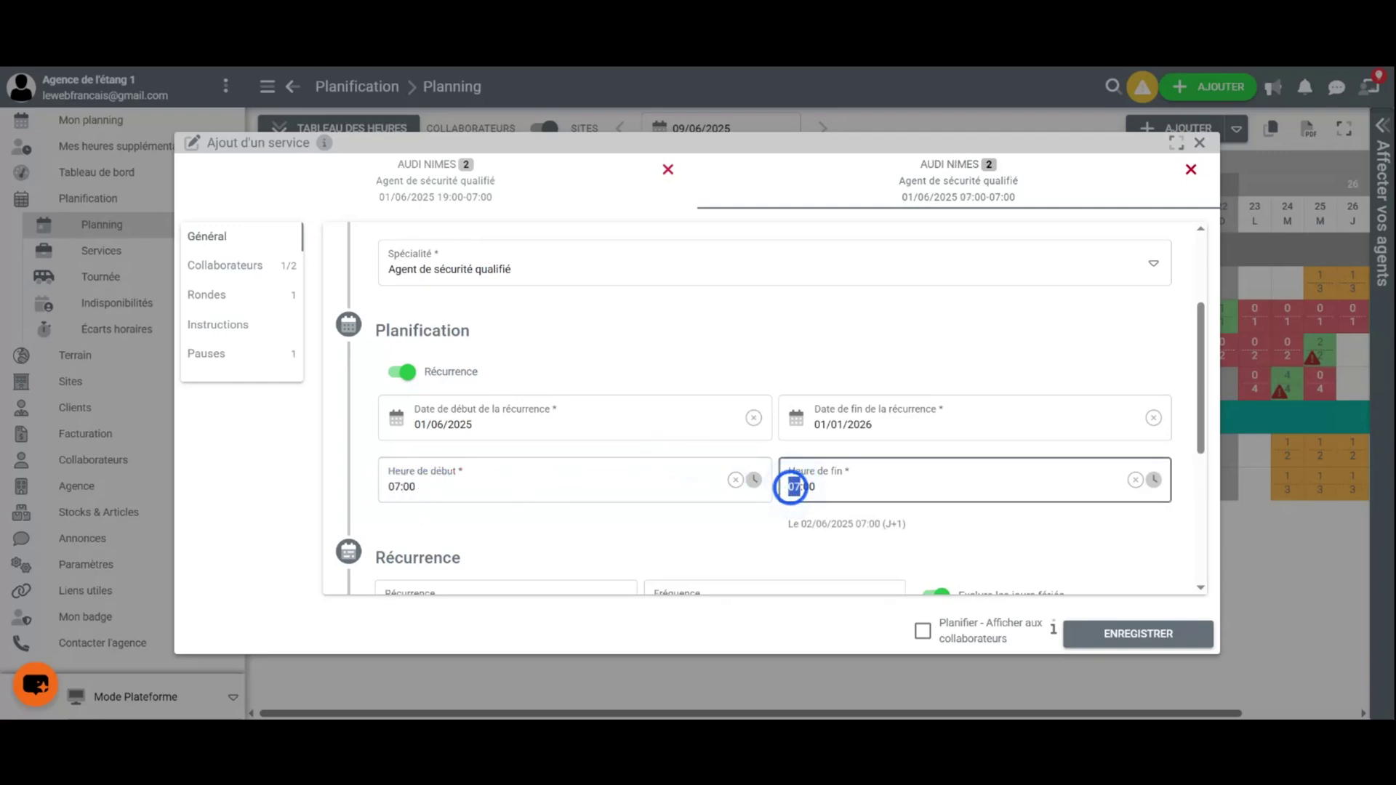
text(19)
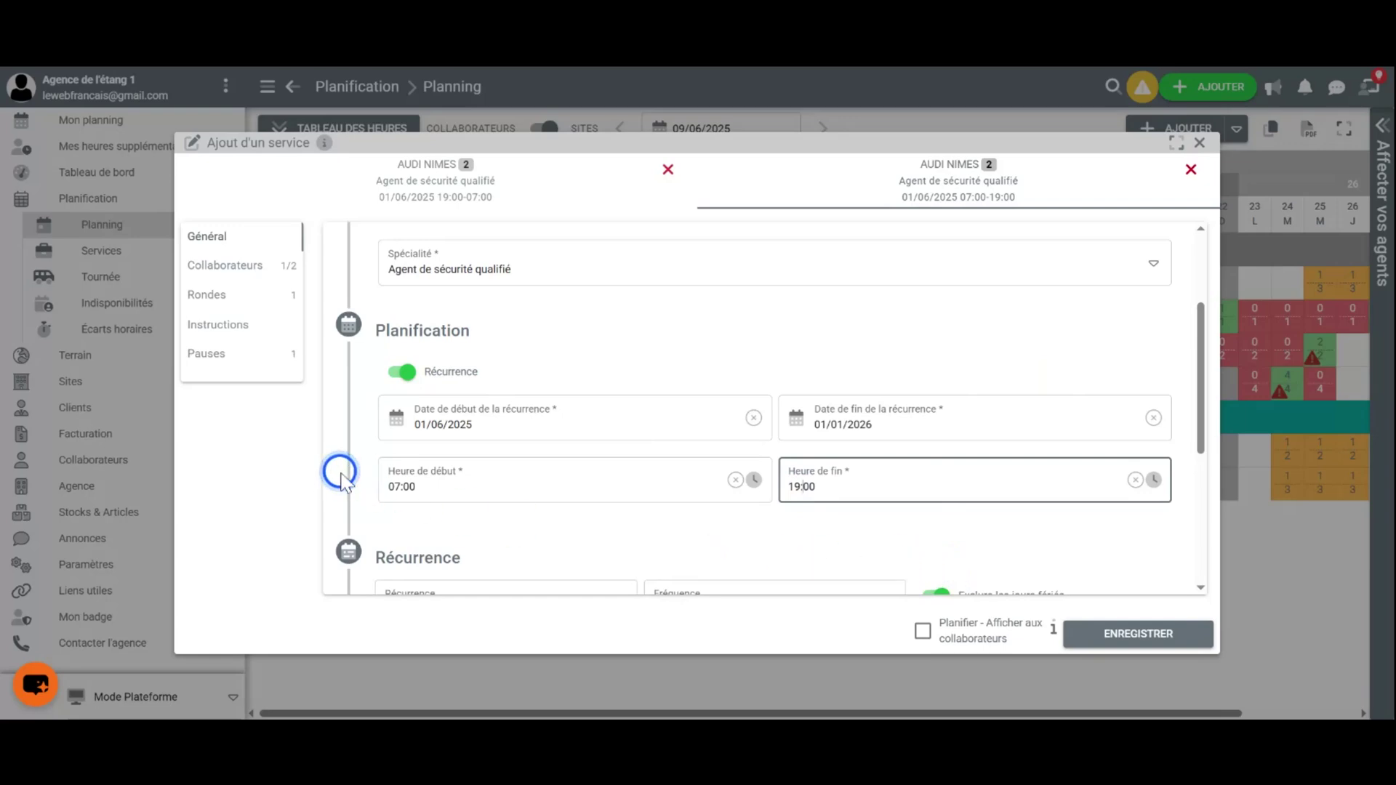
- Set the copied service's recurrence end date to 31/12/2025 and check the rest of its general settings
click(817, 425)
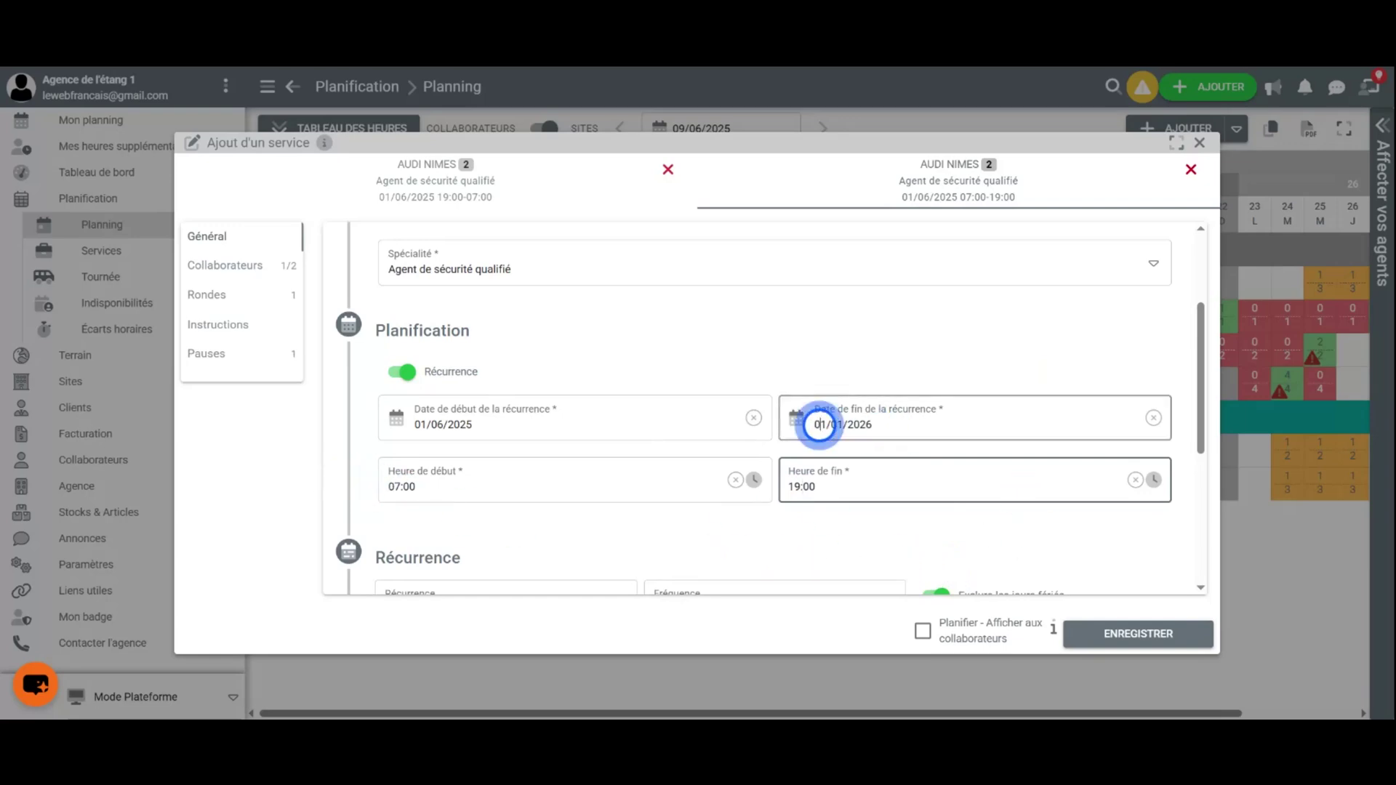
text(31/)
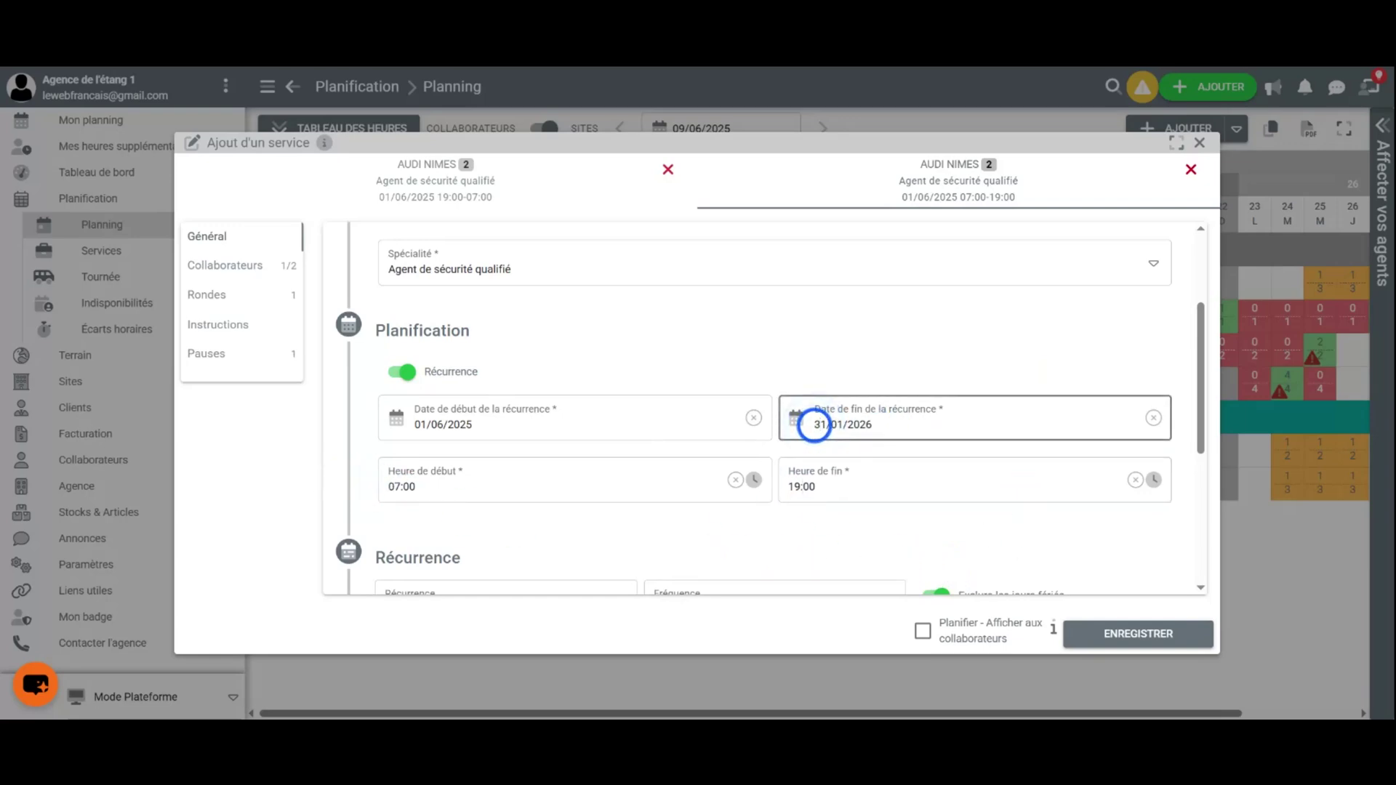
text(12)
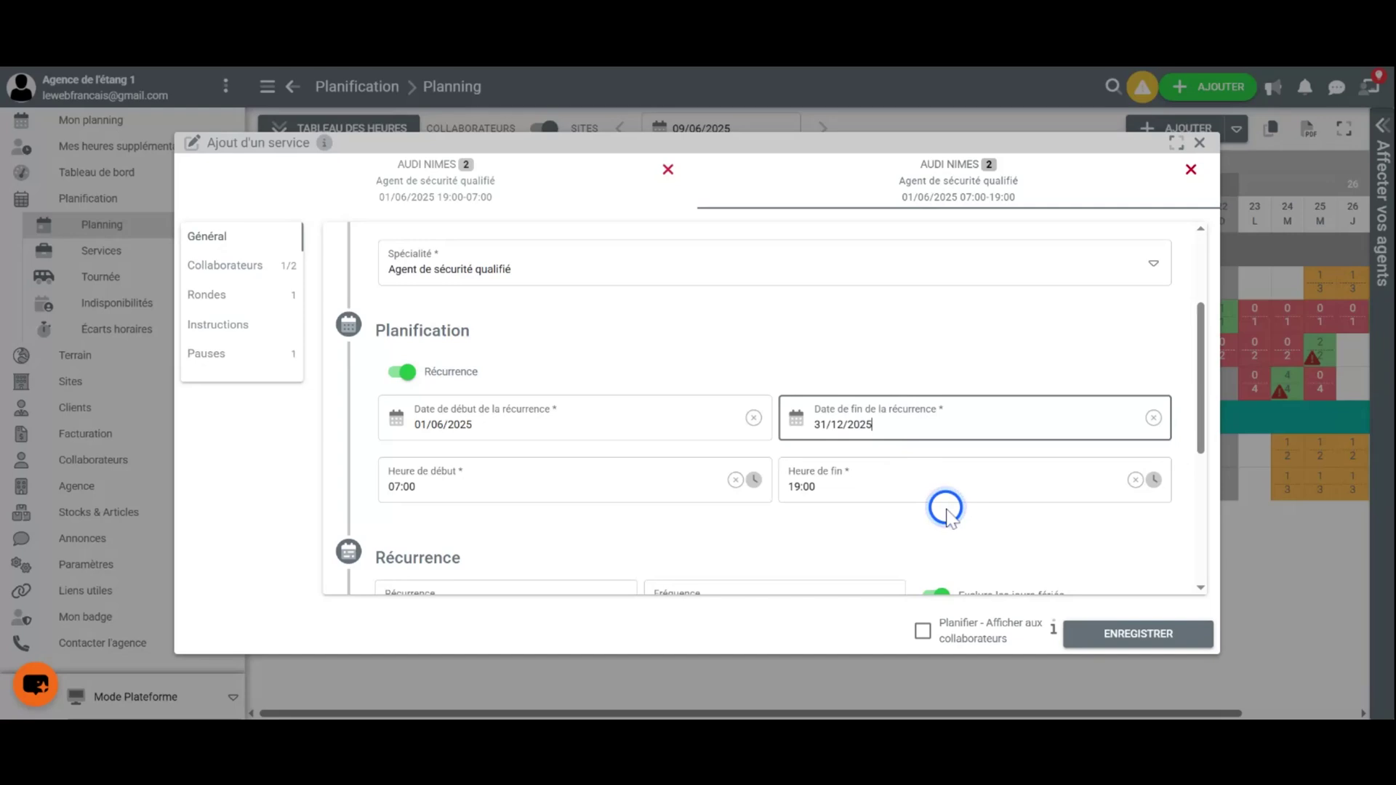
drag(1200, 320, 1210, 518)
drag(1213, 469, 1208, 236)
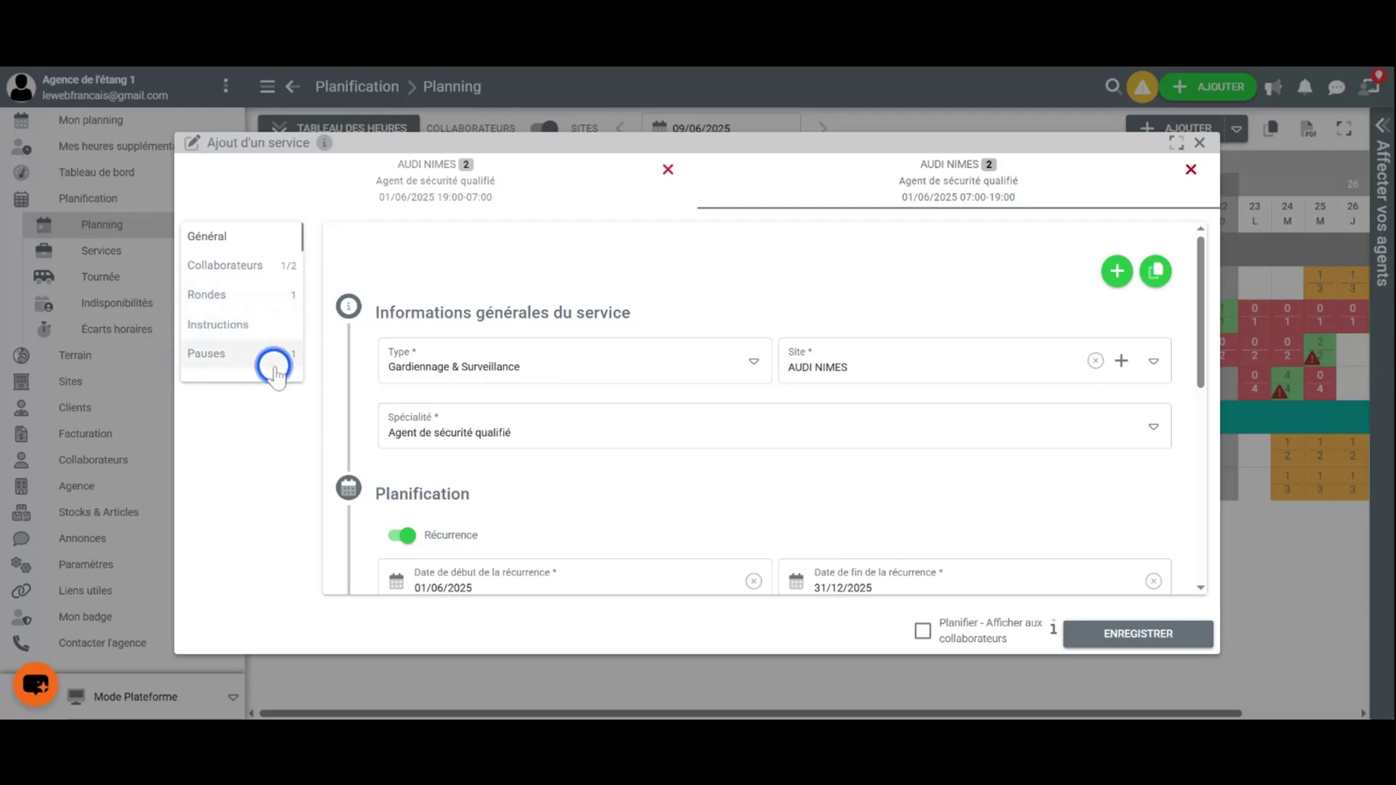
- Review the posts and assigned collaborators carried over to the 07:00-19:00 service, along with its general information
click(256, 275)
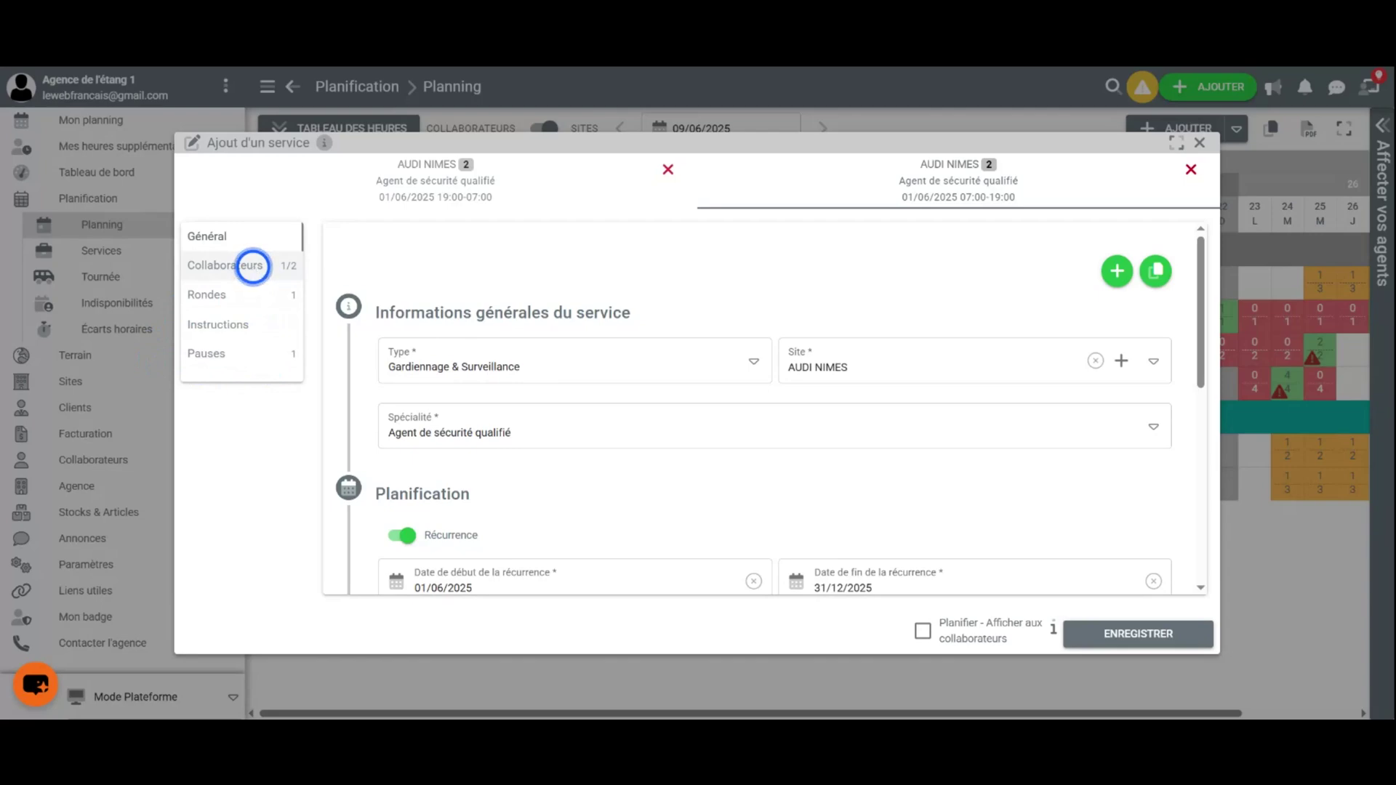
click(866, 181)
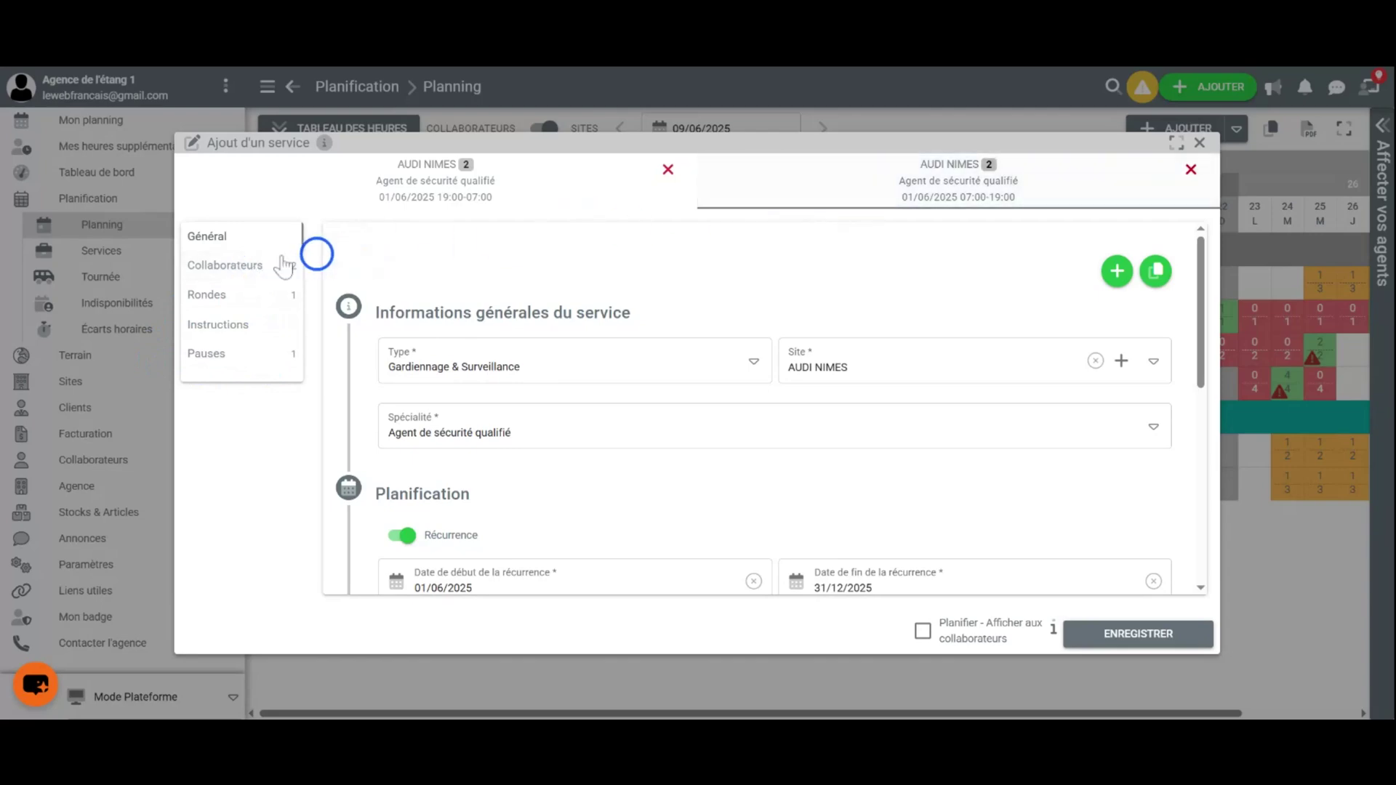
click(260, 268)
click(639, 402)
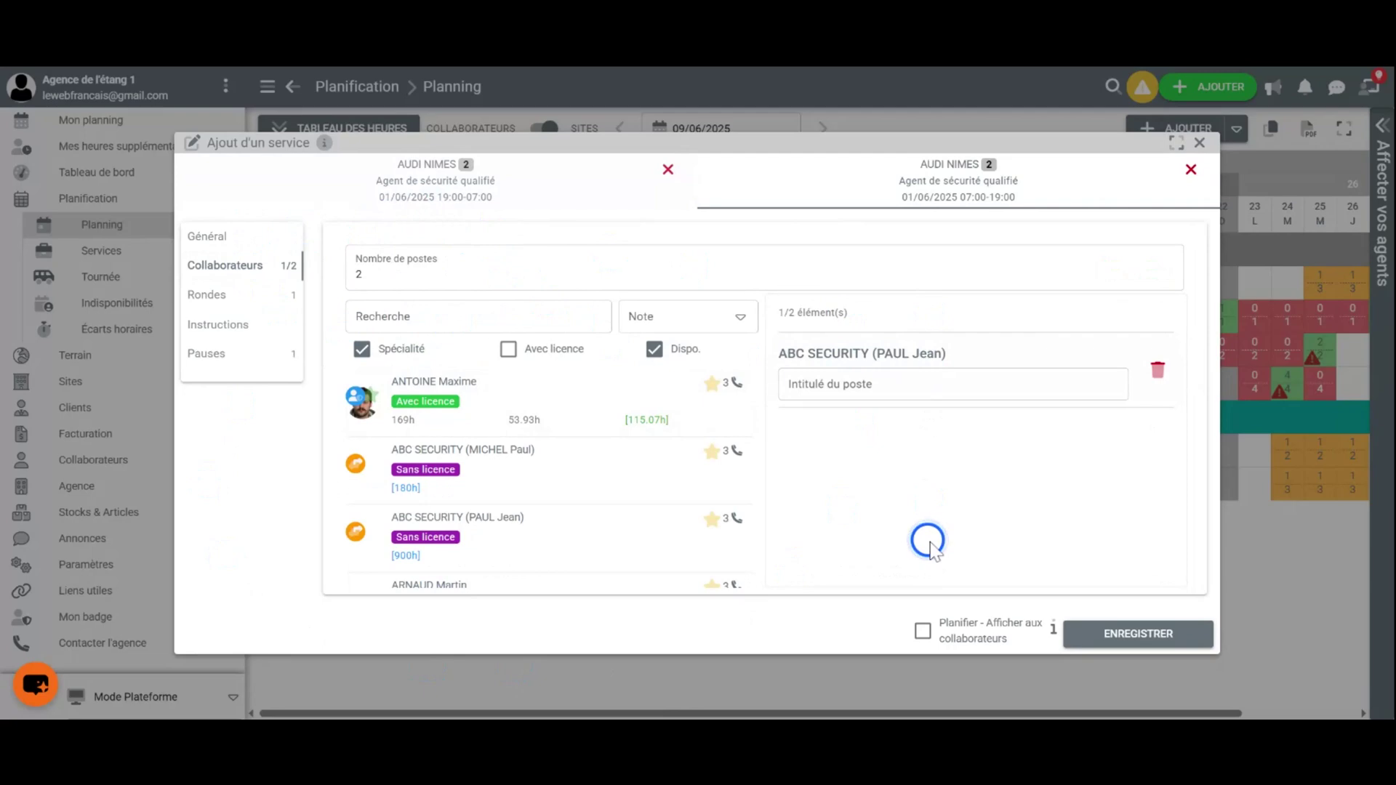
click(245, 237)
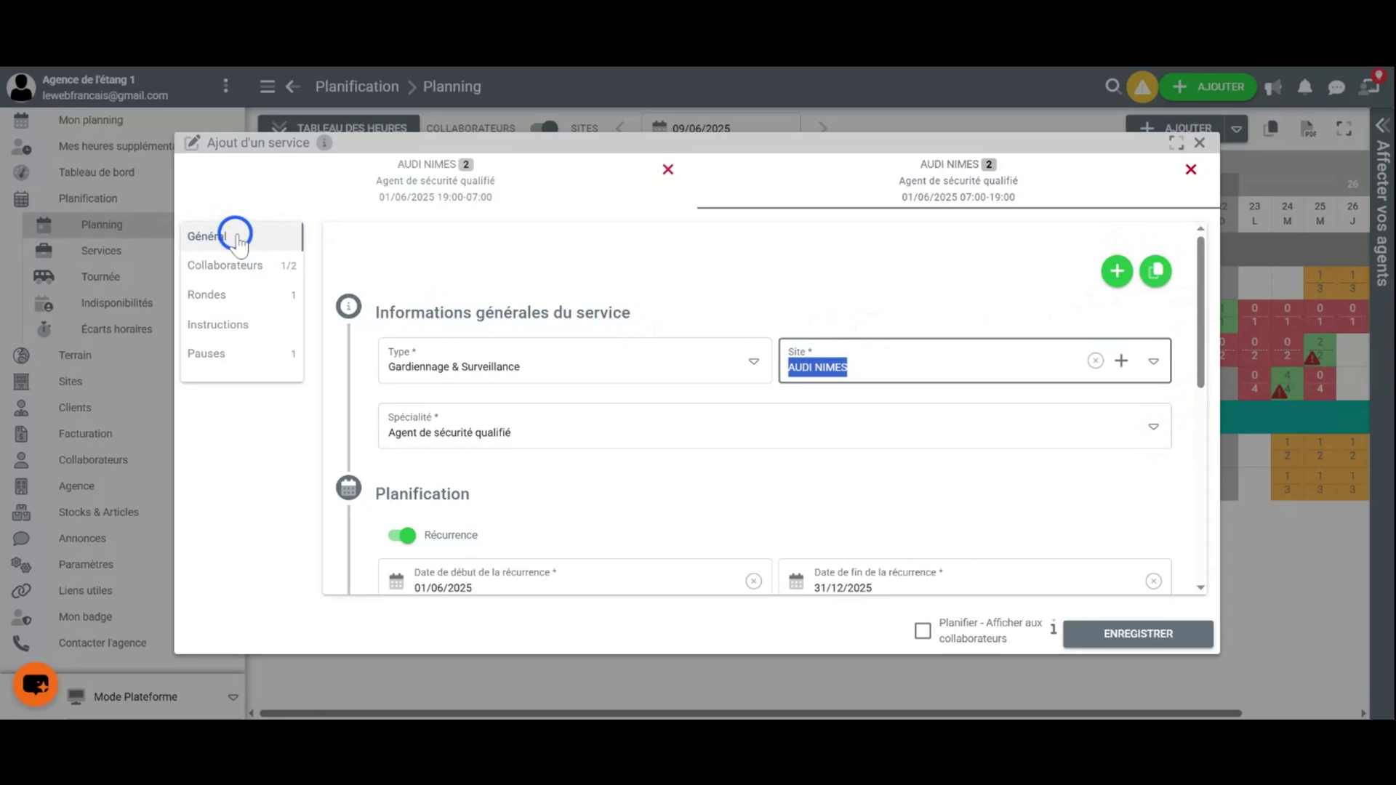
click(931, 166)
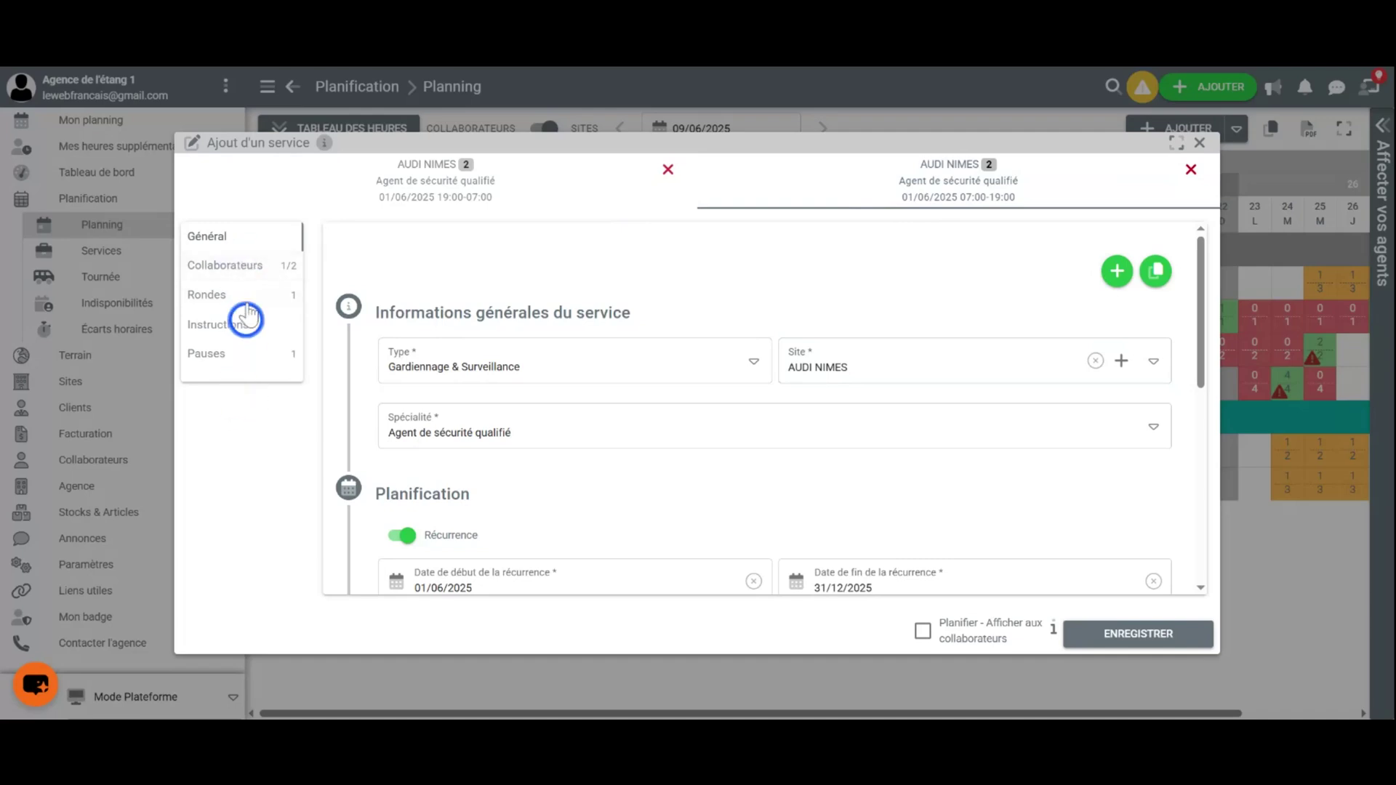
click(243, 271)
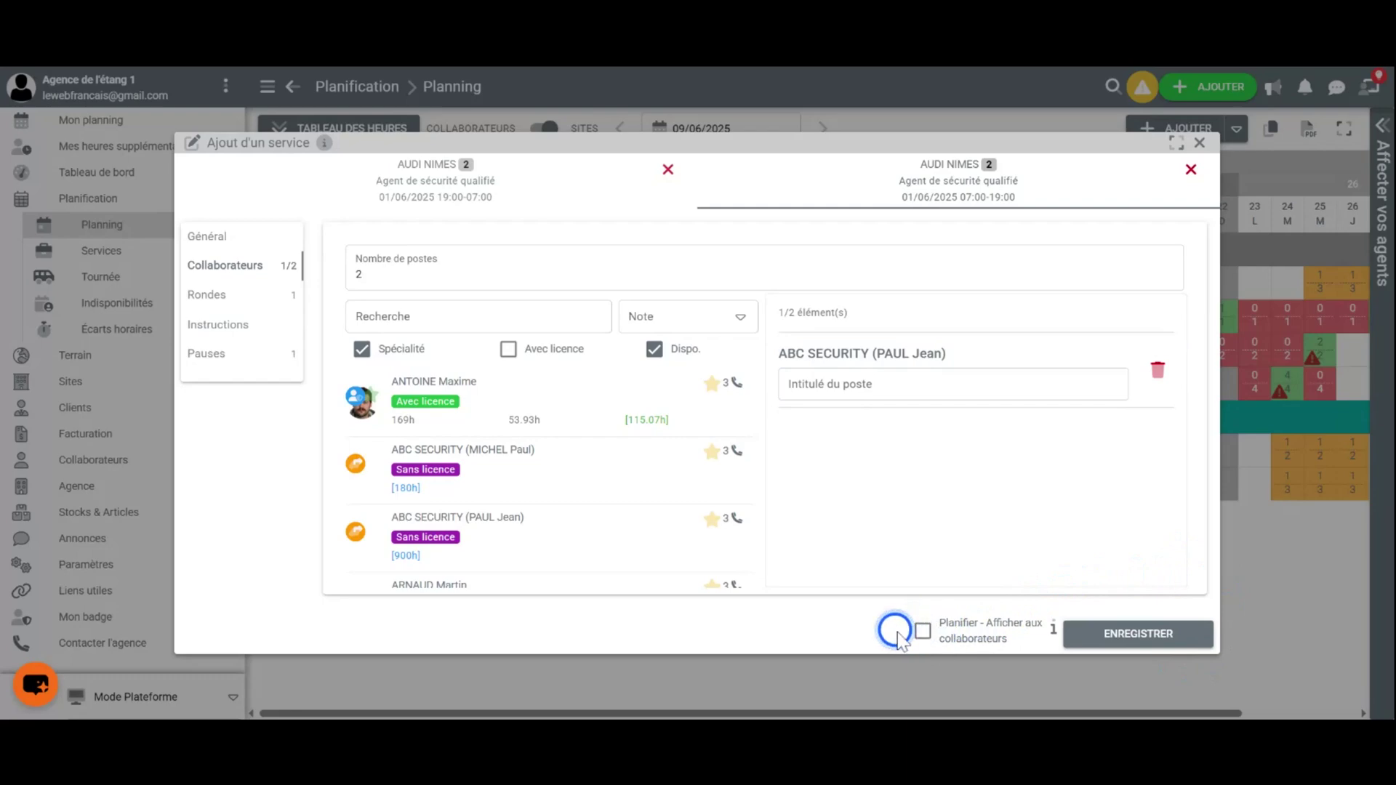
- Try planning the 07:00-19:00 service for display to collaborators while checking its recurrence summary
click(923, 632)
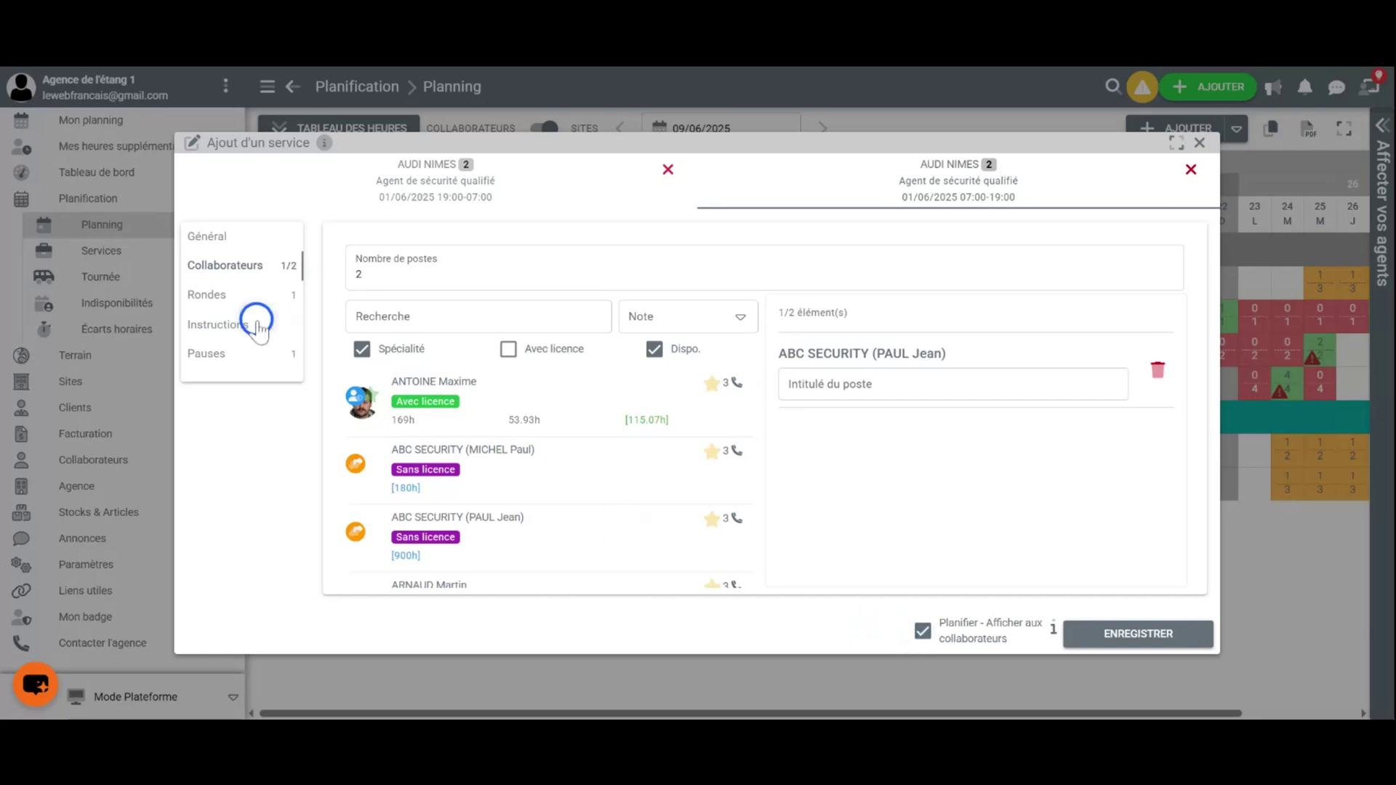
click(211, 234)
scroll(764, 414, down, 3)
scroll(764, 418, down, 4)
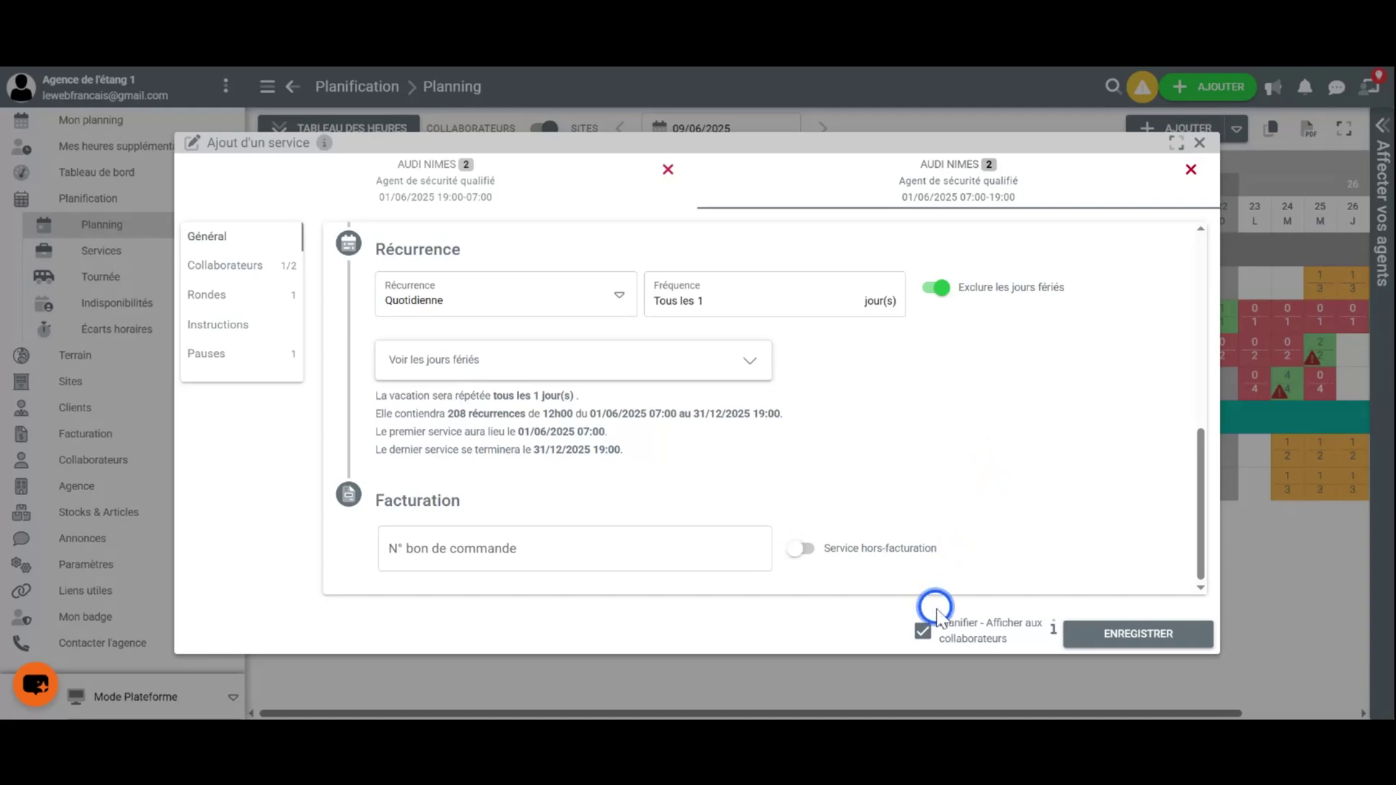
click(922, 631)
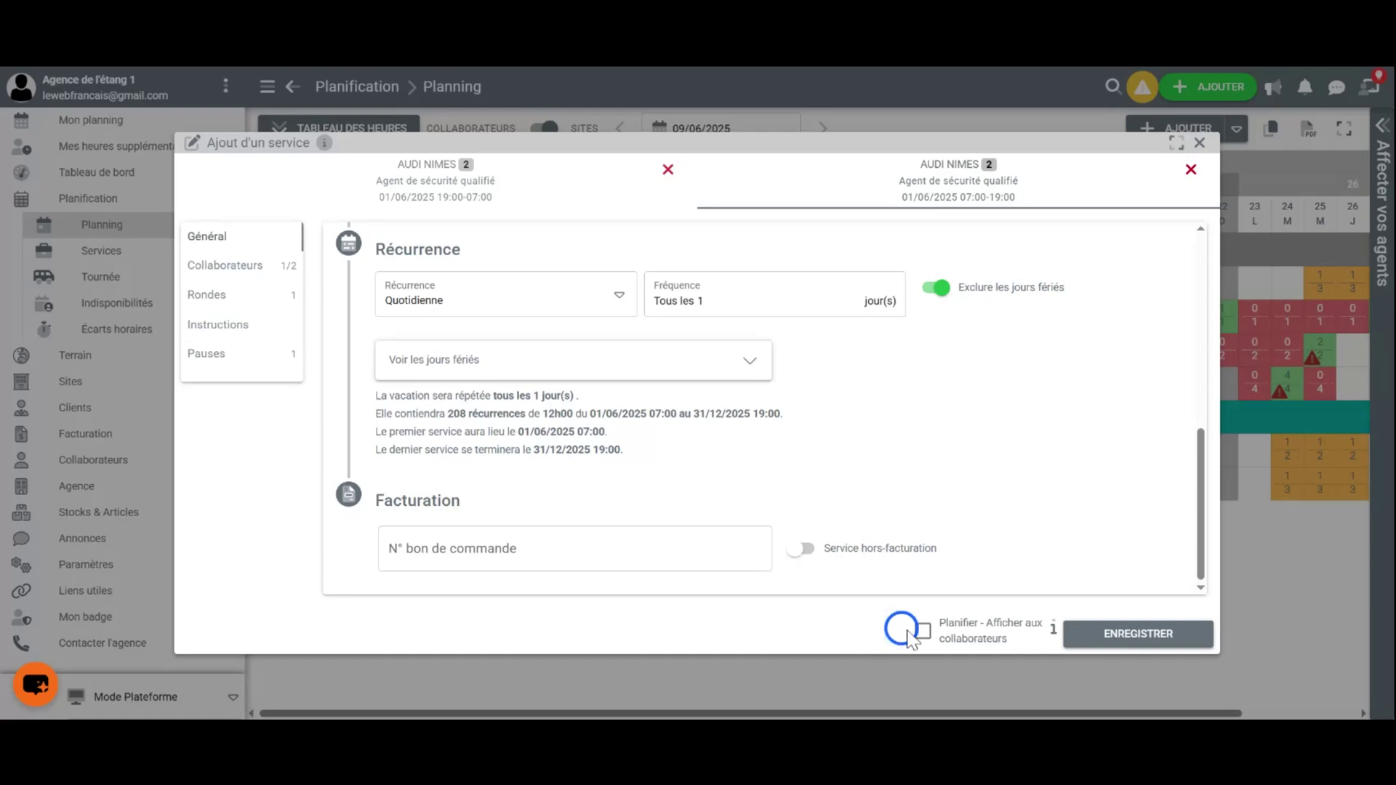
mouse_move(1056, 630)
click(923, 631)
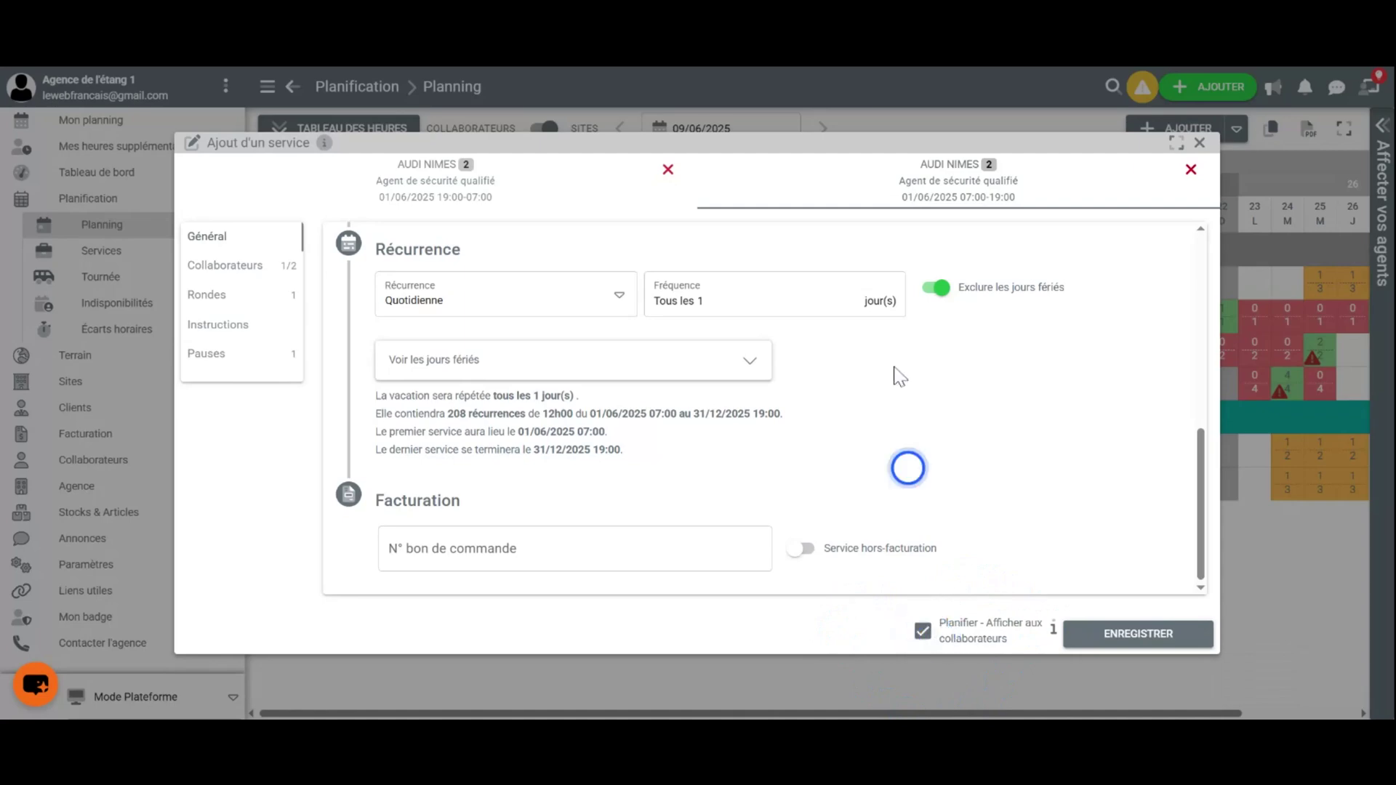
- Try planning the 19:00-07:00 service for display to collaborators and turn the option back off
click(574, 191)
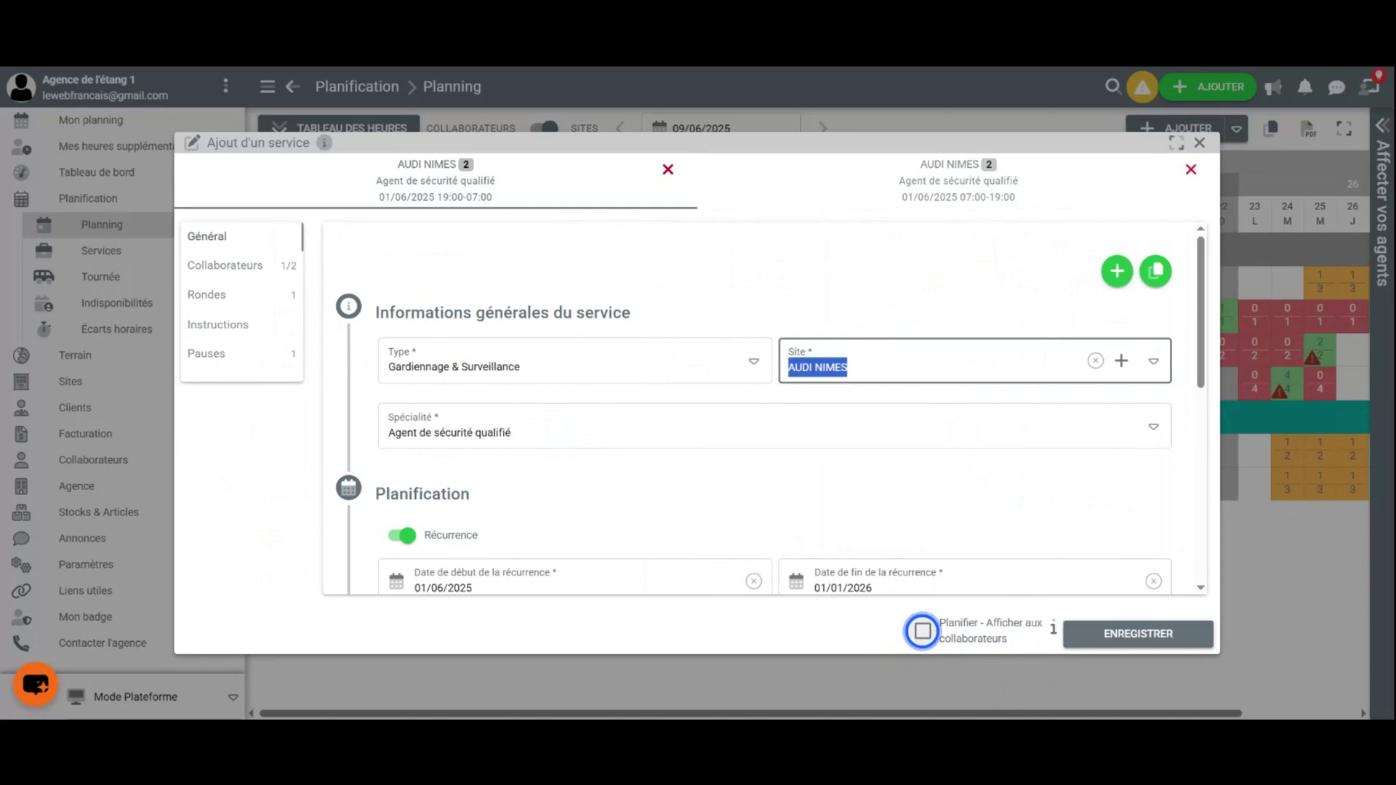
click(1129, 185)
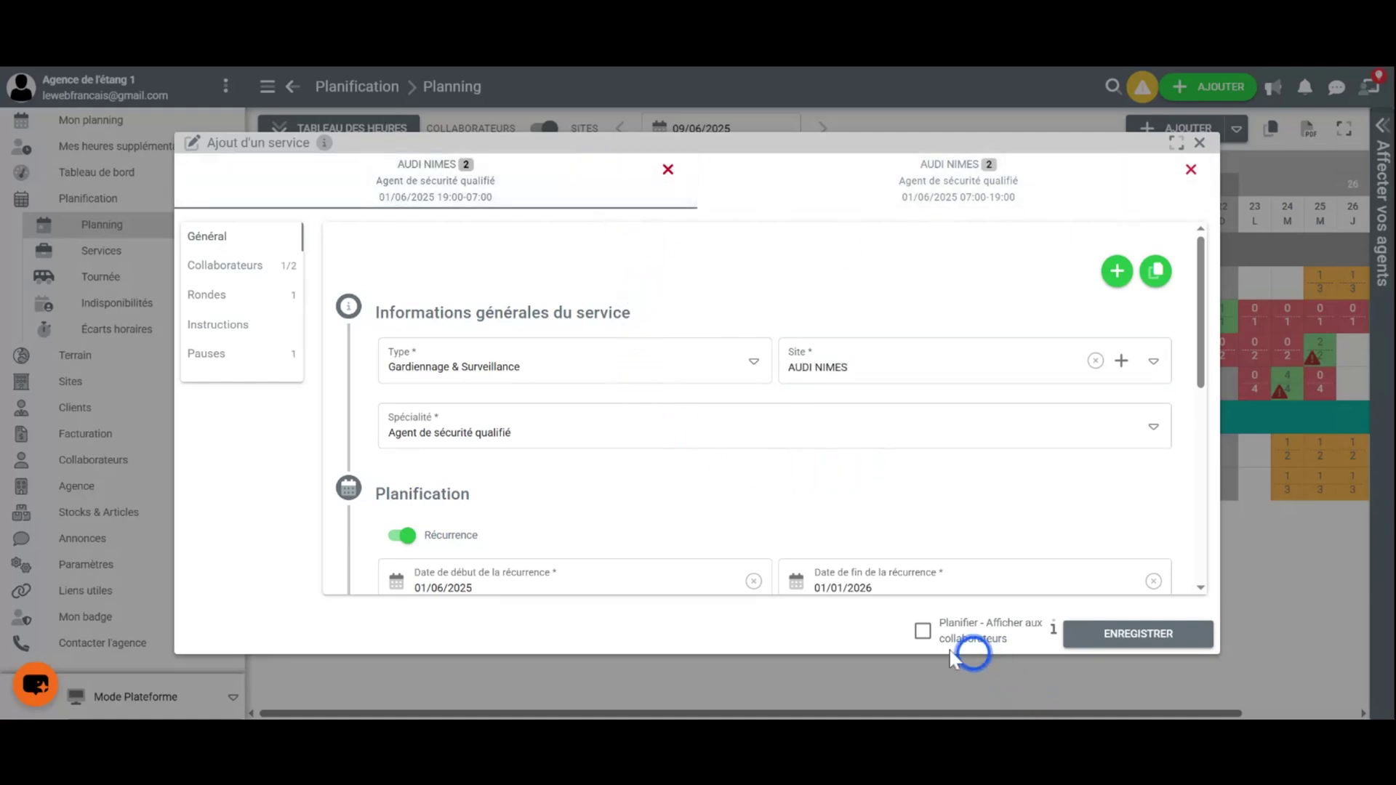
click(923, 632)
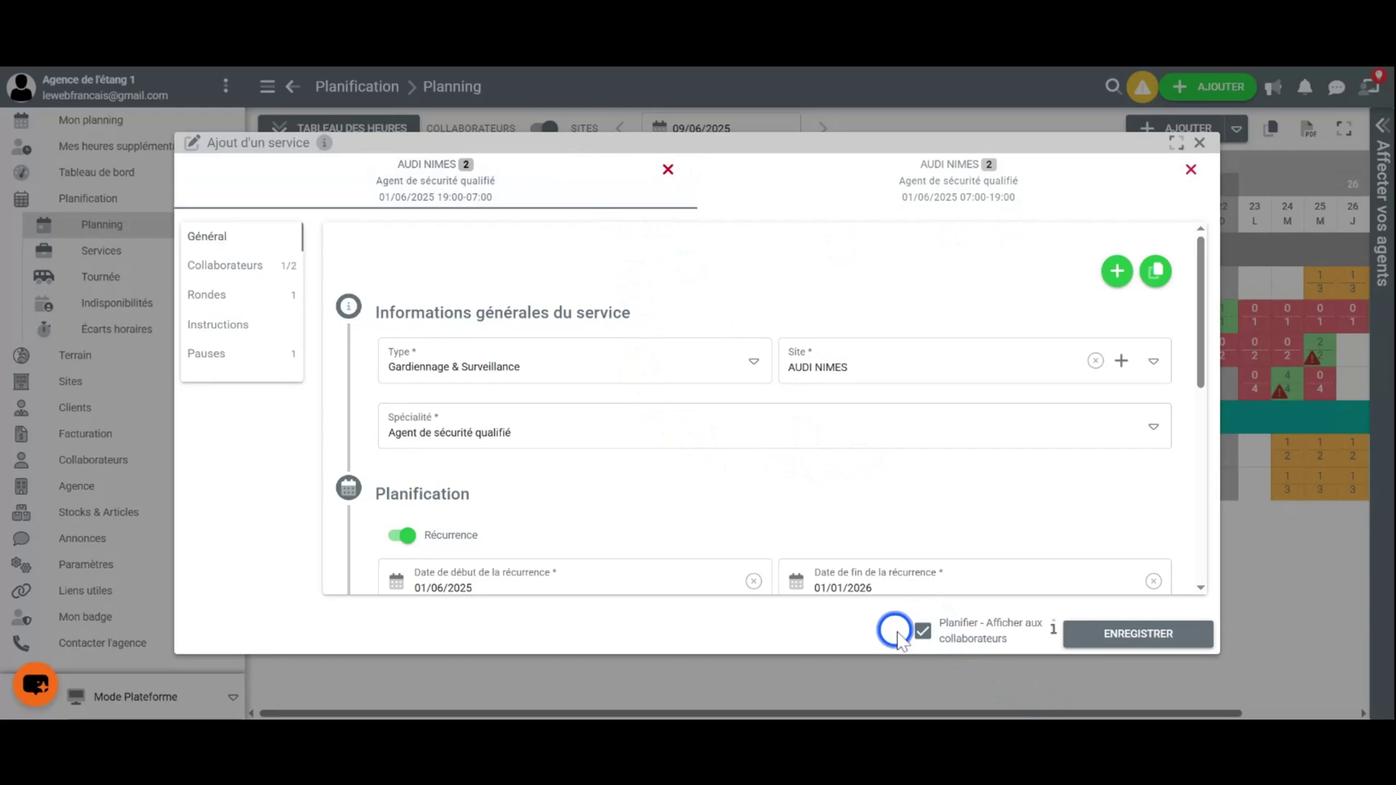
click(923, 631)
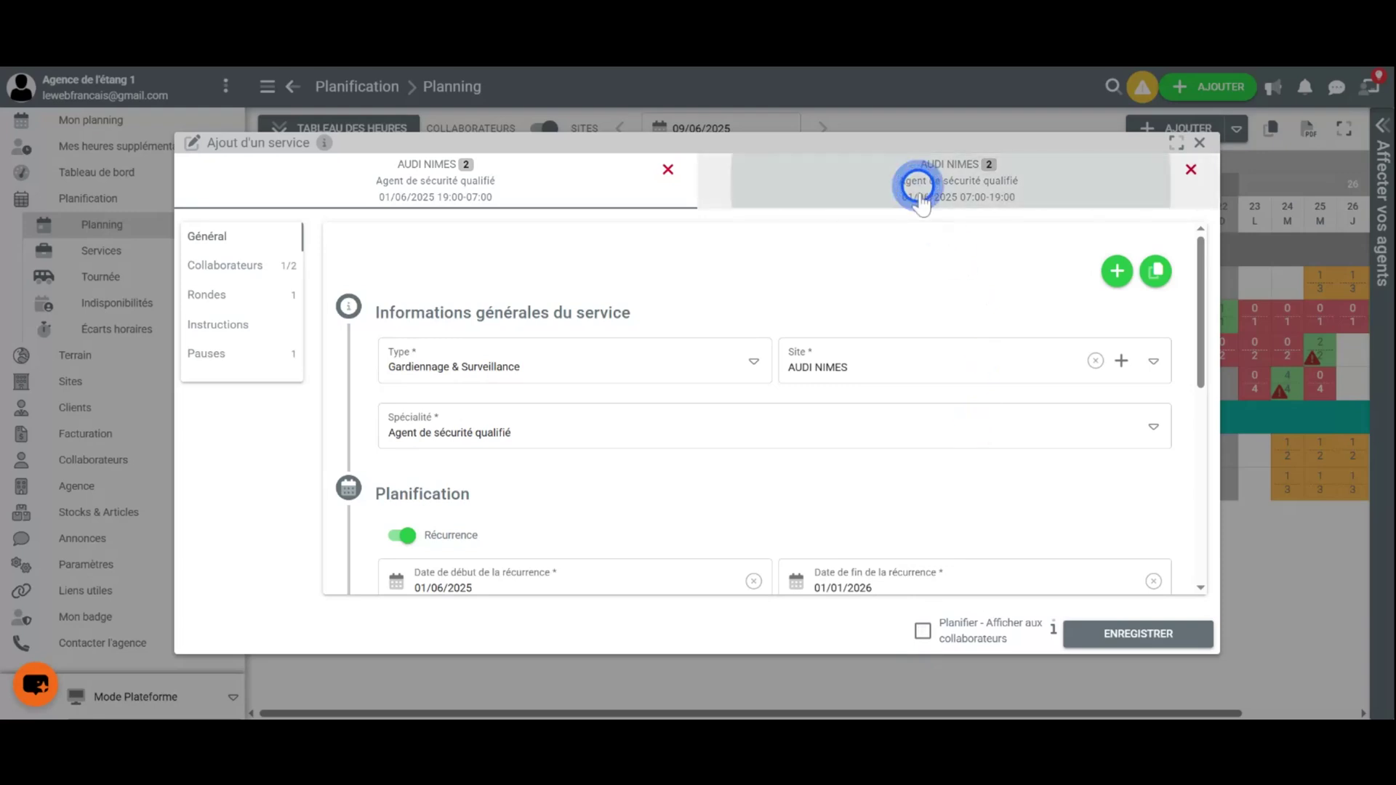
- Leave the 07:00-19:00 service hidden from collaborators and confirm the creation of all services
click(945, 191)
click(923, 631)
click(924, 632)
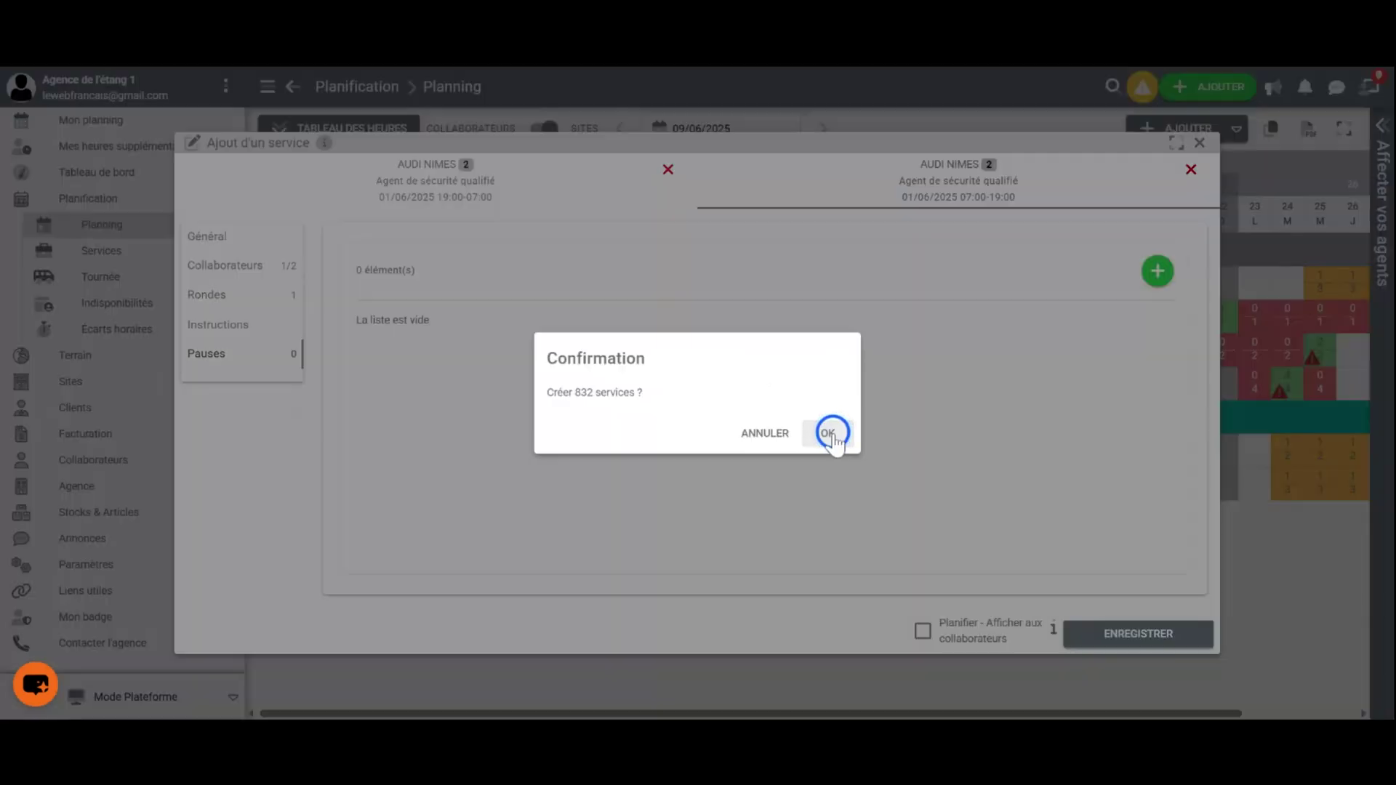
click(833, 432)
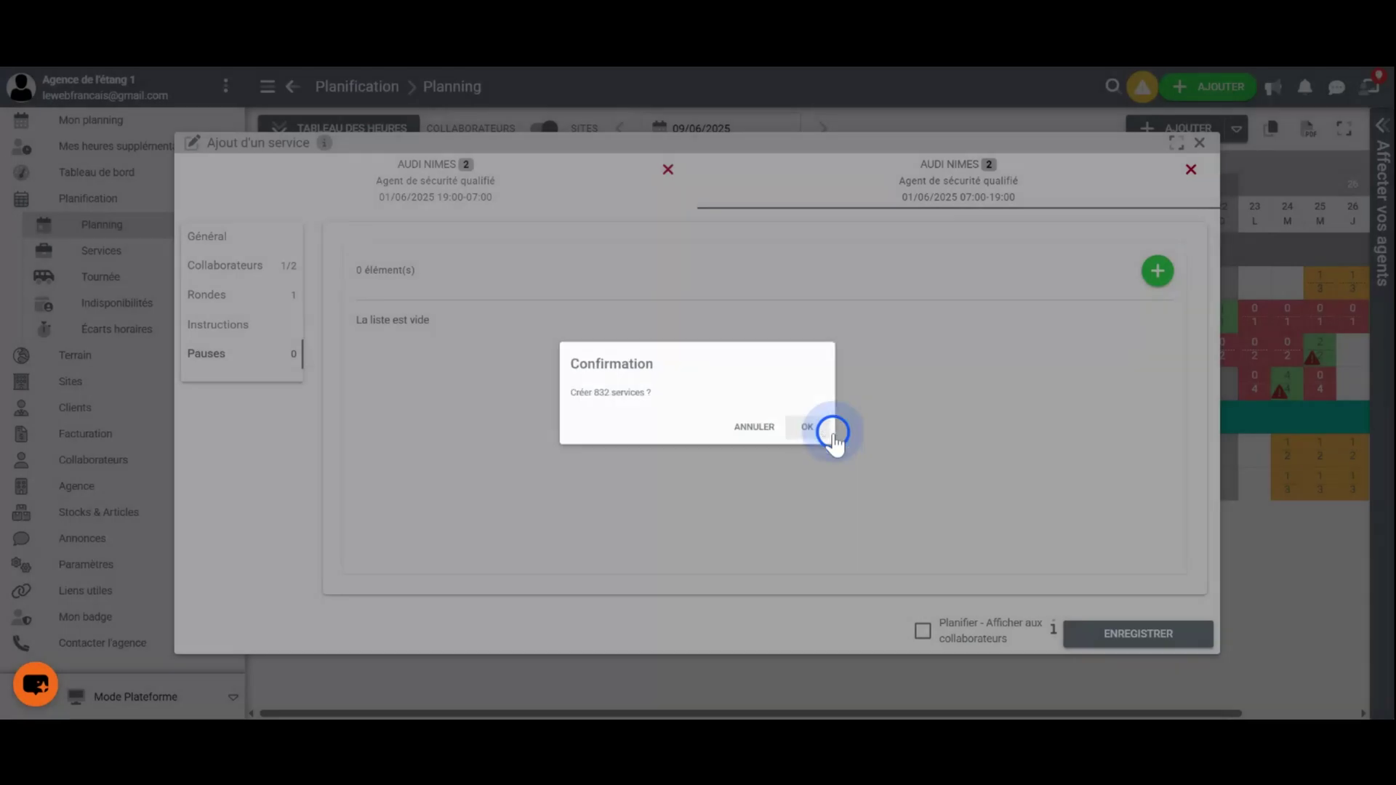